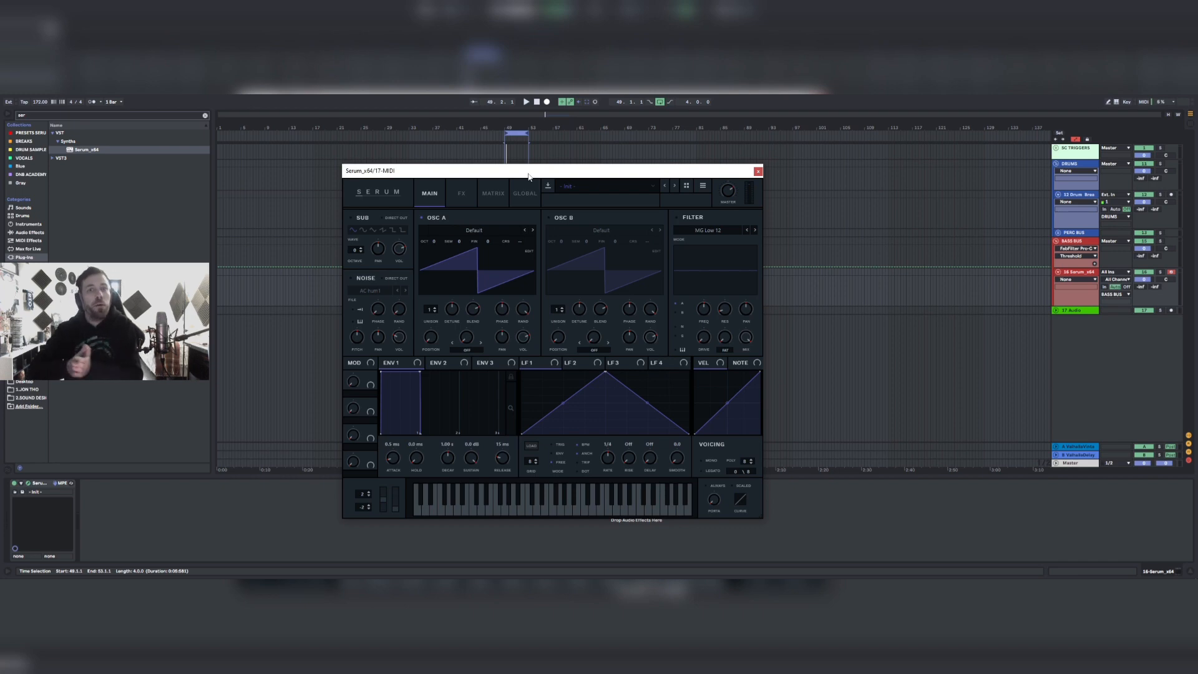
# Load the analog Basic Shapes wavetable into Osc A and keep its position on the sine wave.
pyautogui.click(493, 232)
pyautogui.moveTo(475, 241)
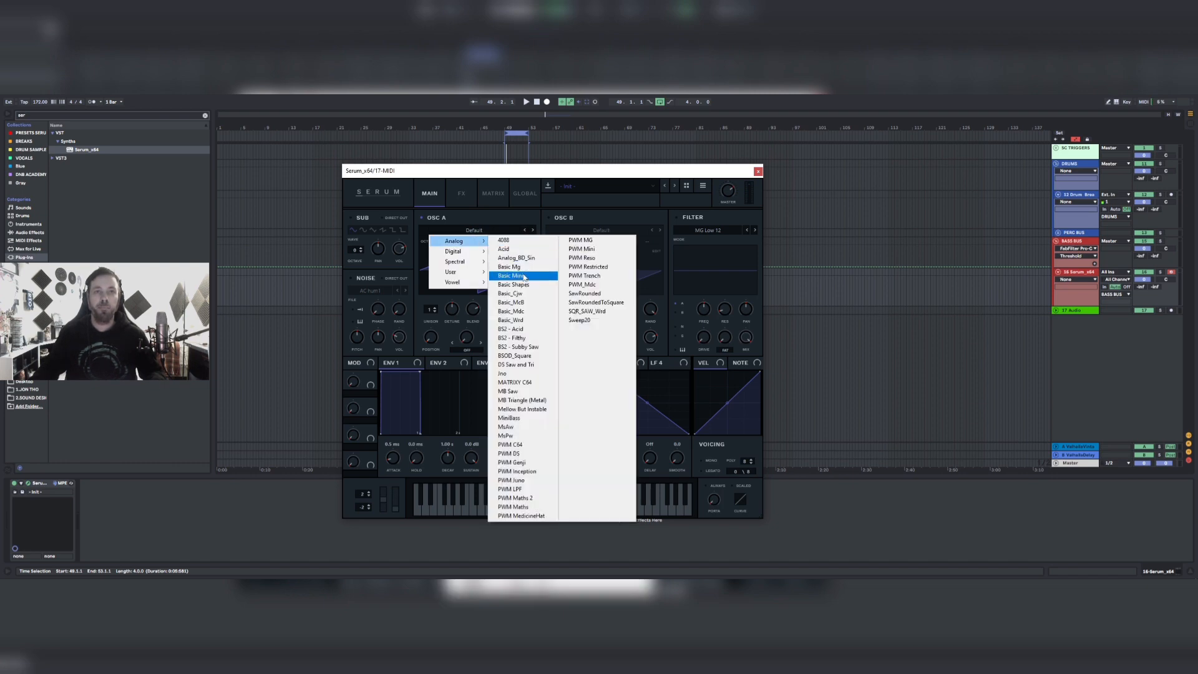
pyautogui.click(523, 284)
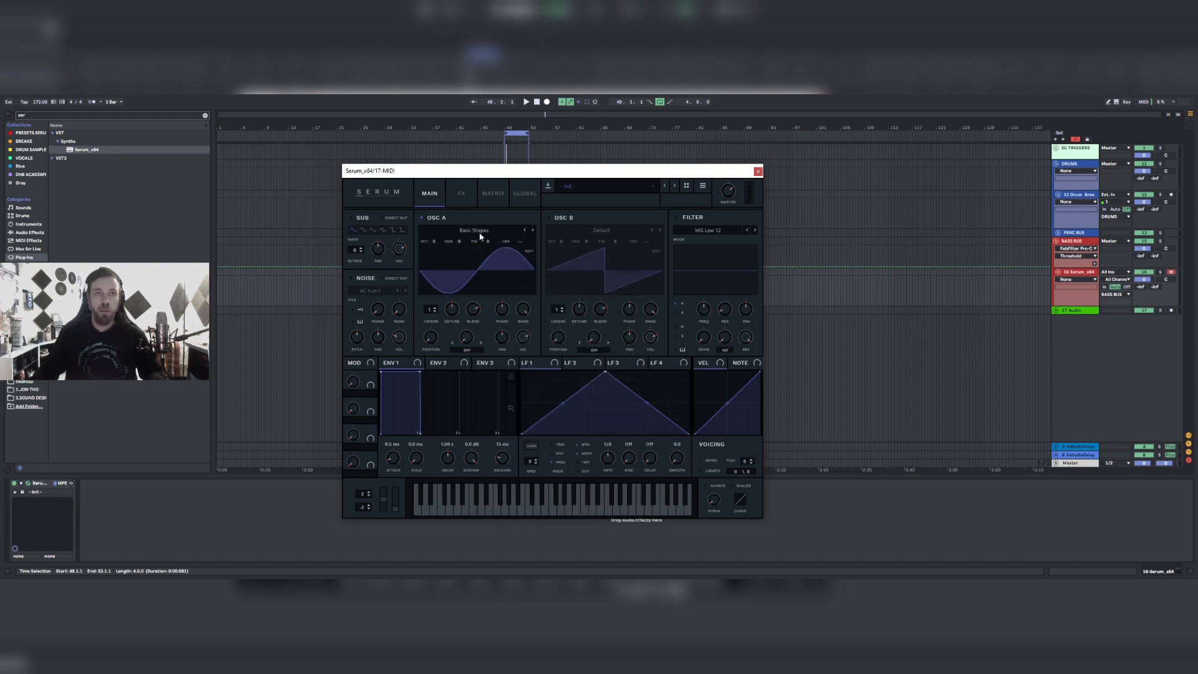
pyautogui.click(429, 339)
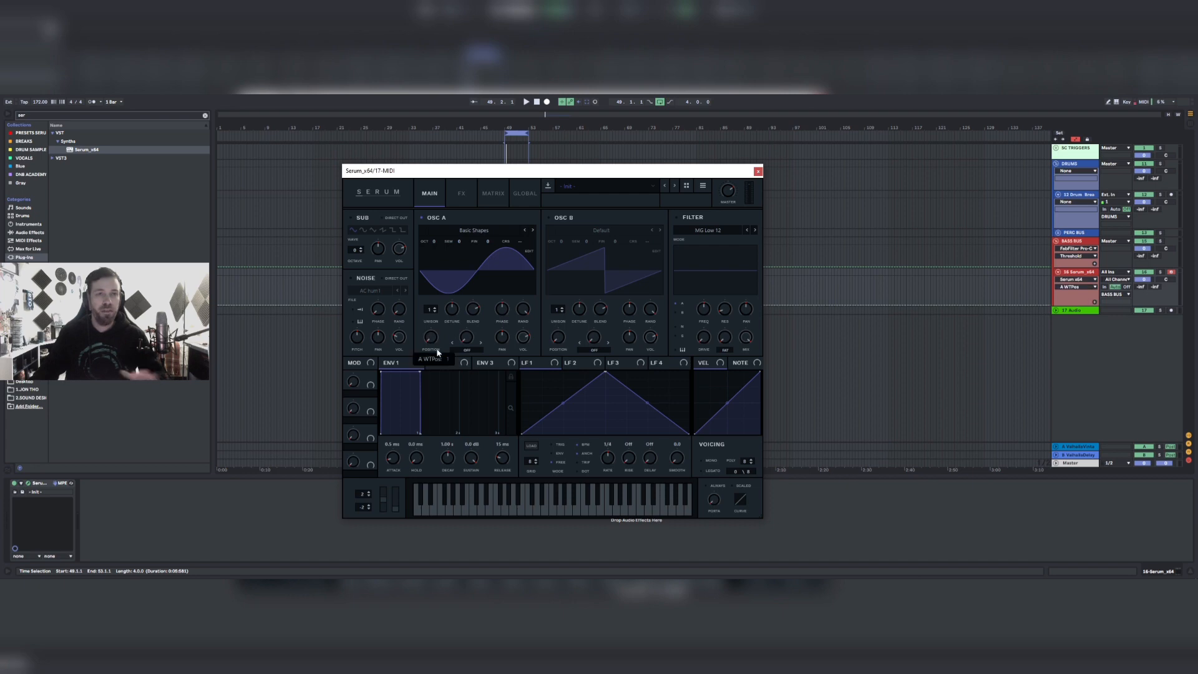
# Turn down Osc A's random phase and enter a new value for its start phase.
pyautogui.moveTo(505, 176); pyautogui.dragTo(499, 163)
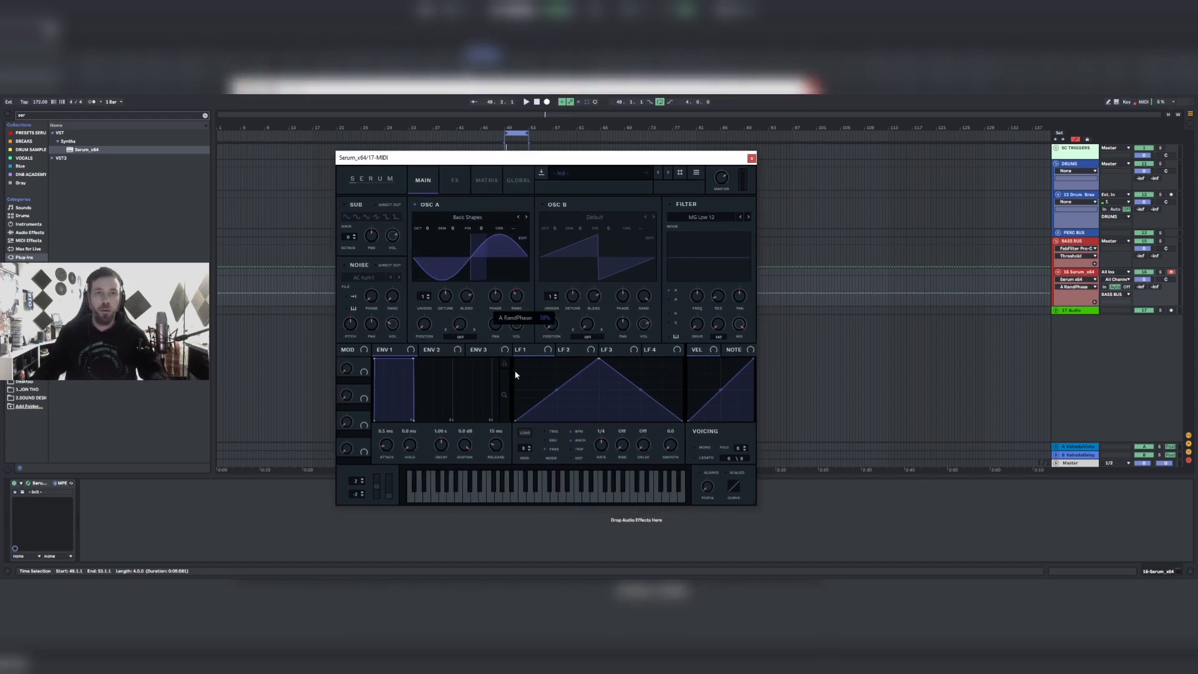
pyautogui.click(498, 299)
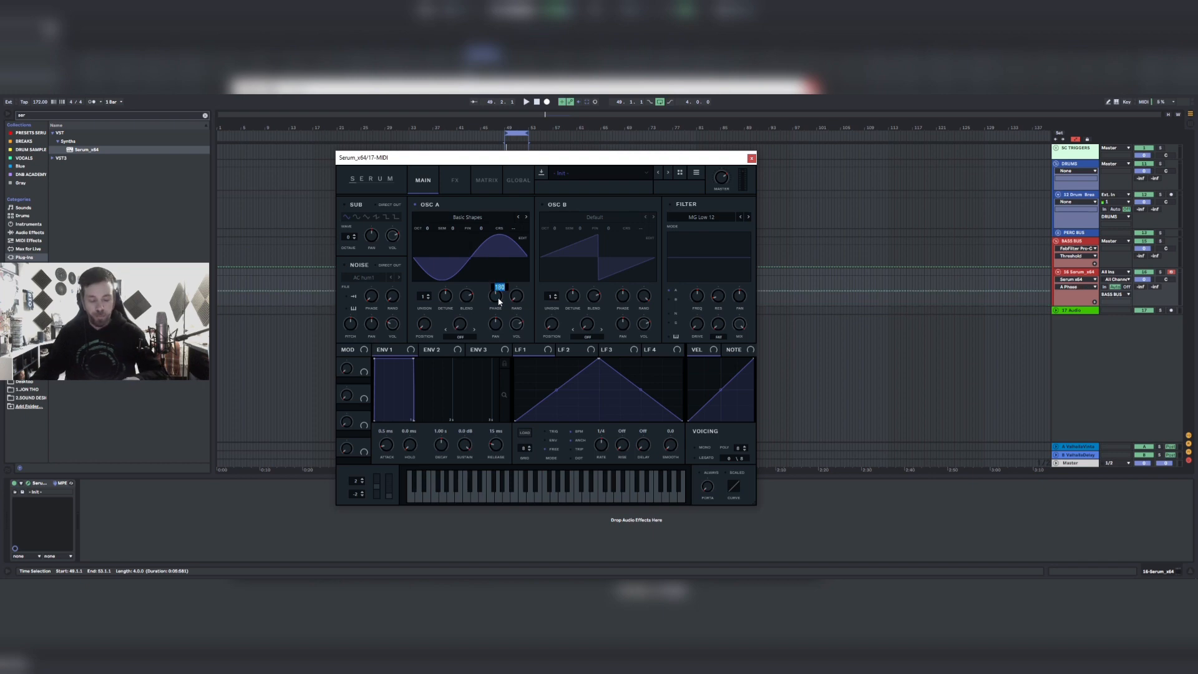
pyautogui.moveTo(541, 354)
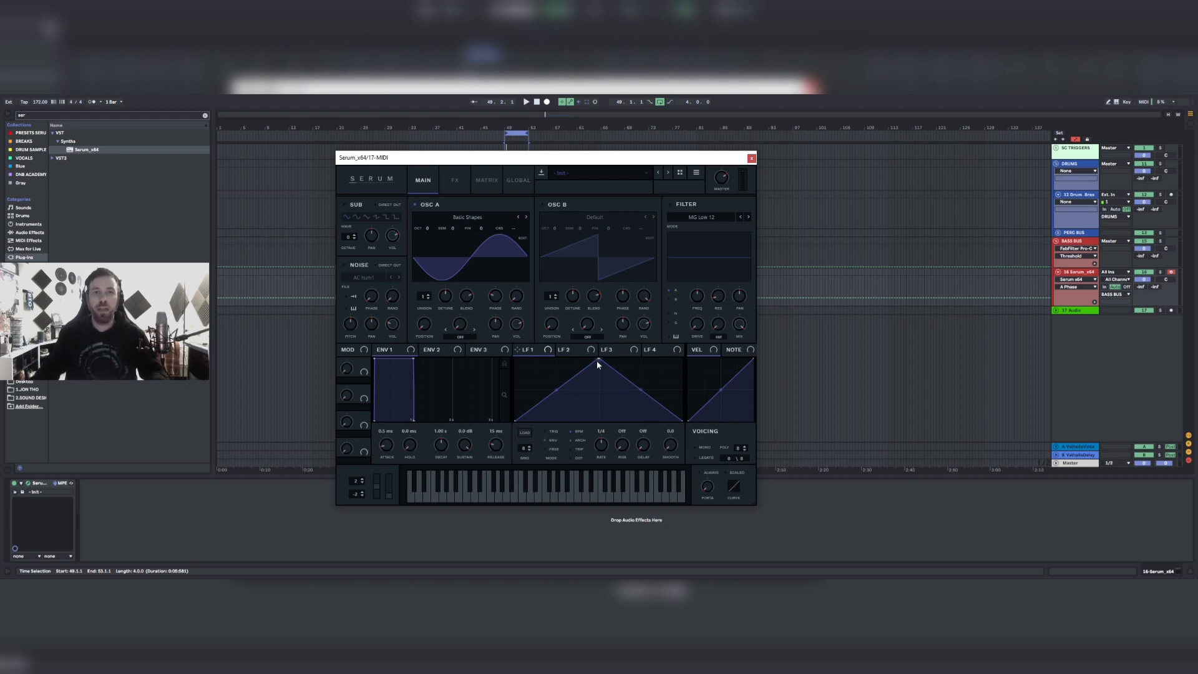
# Reshape LFO 1 into a short hold at full level followed by a straight fall to zero.
pyautogui.moveTo(598, 361); pyautogui.dragTo(517, 361)
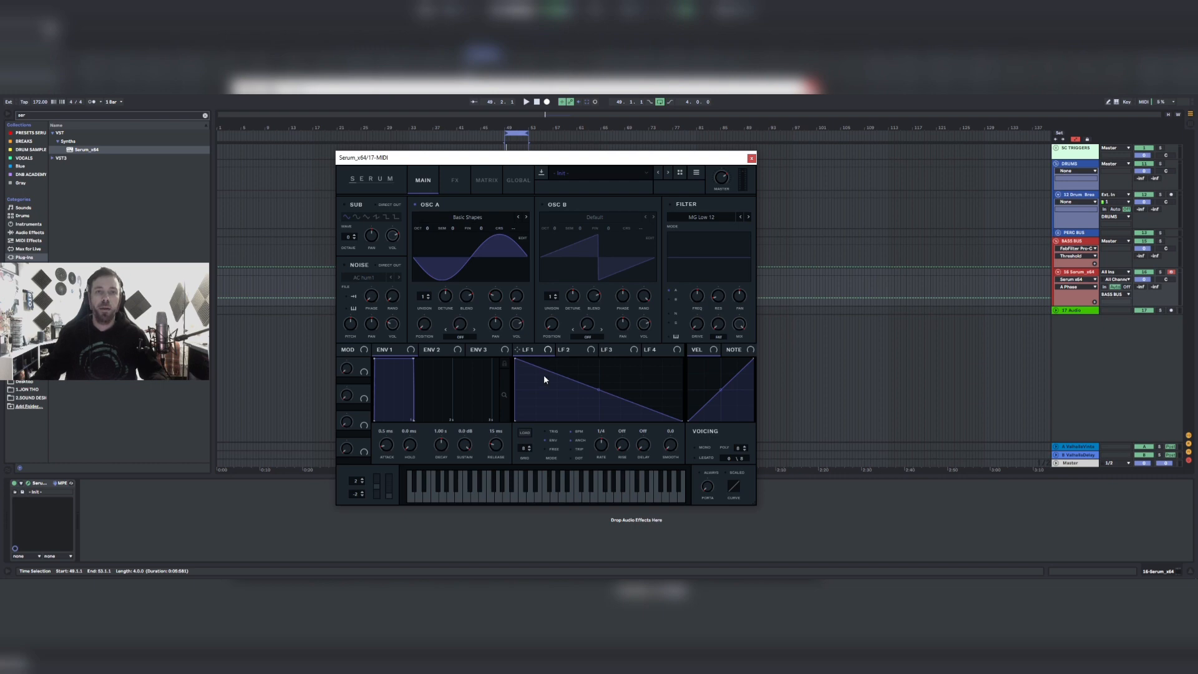
pyautogui.moveTo(604, 389); pyautogui.dragTo(578, 395)
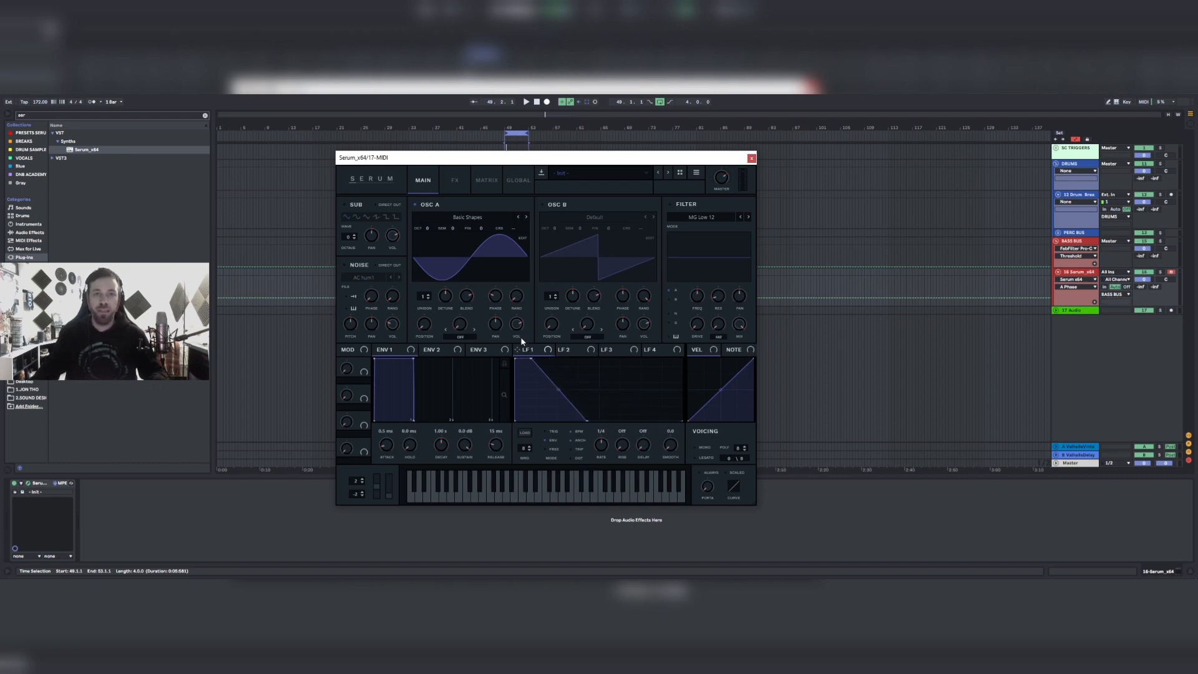
# Shape LFO 2 into a very short falling decay and assign it to Osc A's coarse pitch.
pyautogui.click(568, 350)
pyautogui.moveTo(596, 361); pyautogui.dragTo(496, 320)
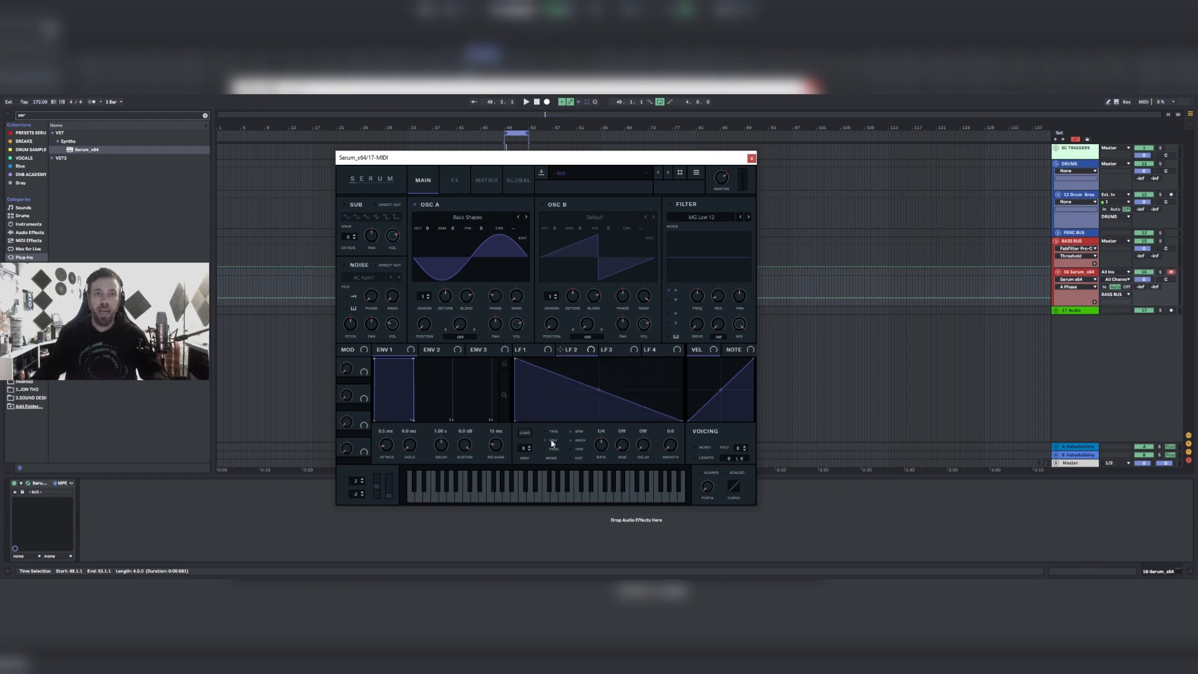
pyautogui.moveTo(544, 372); pyautogui.dragTo(536, 436)
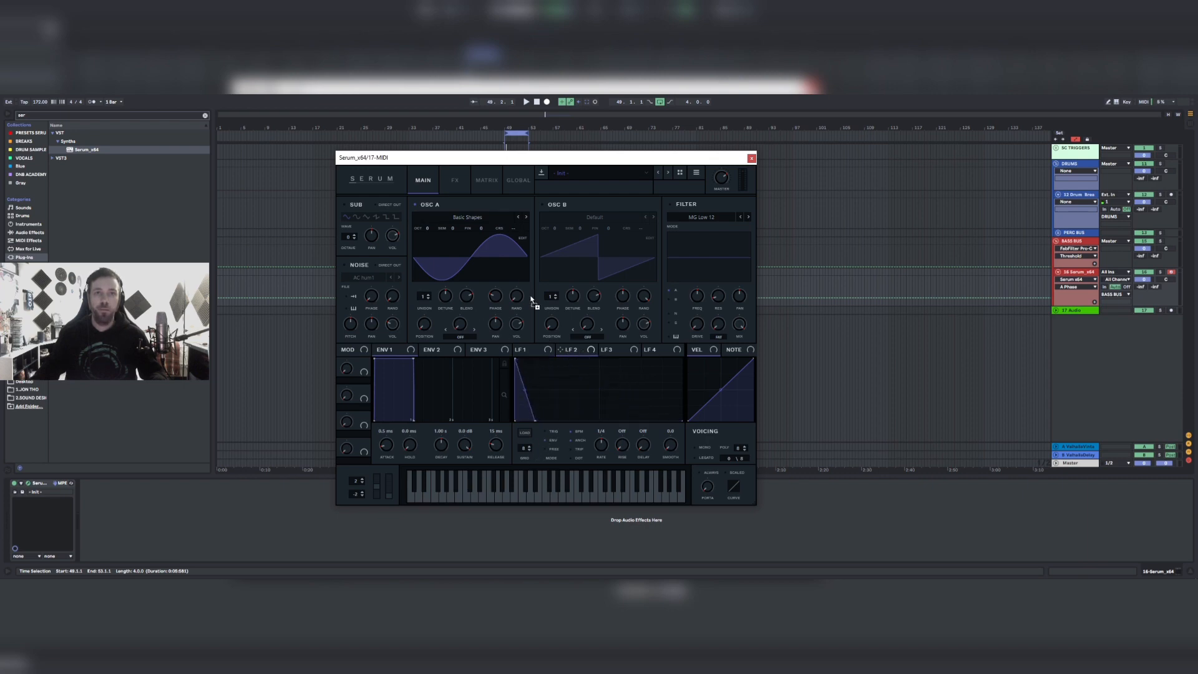
pyautogui.moveTo(515, 232); pyautogui.dragTo(524, 217)
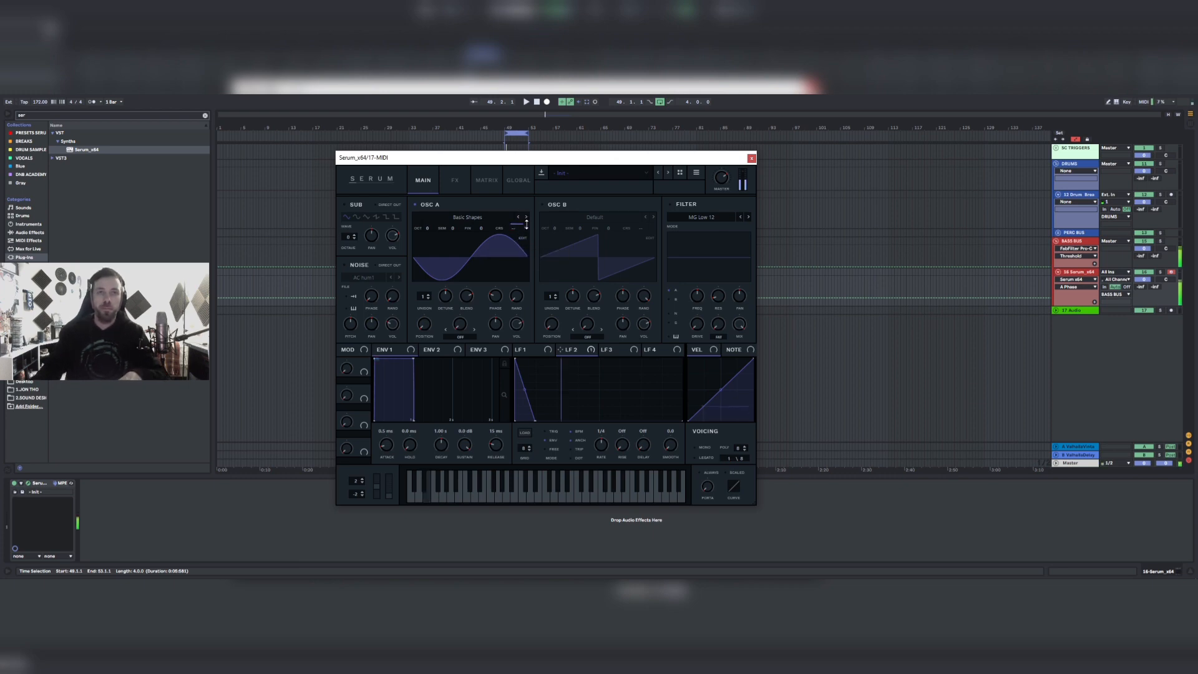
# Shorten LFO 2's decay into a steep curved drop and raise the synth's master volume.
pyautogui.moveTo(535, 422); pyautogui.dragTo(528, 420)
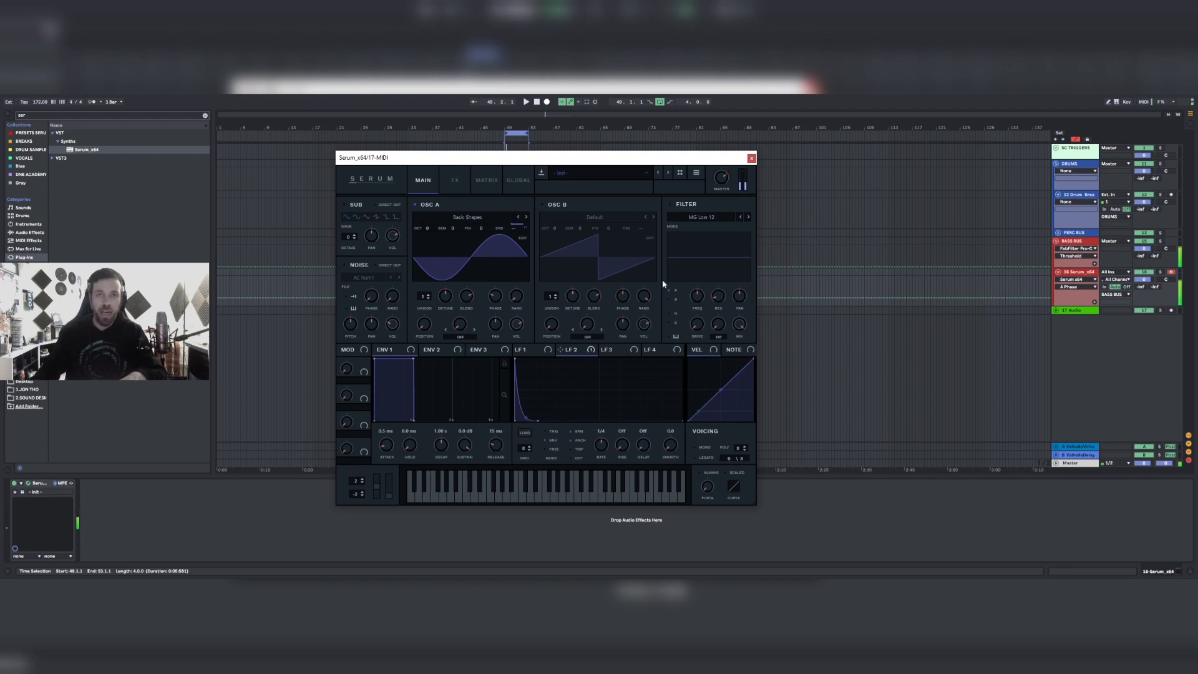
pyautogui.moveTo(720, 181); pyautogui.dragTo(721, 166)
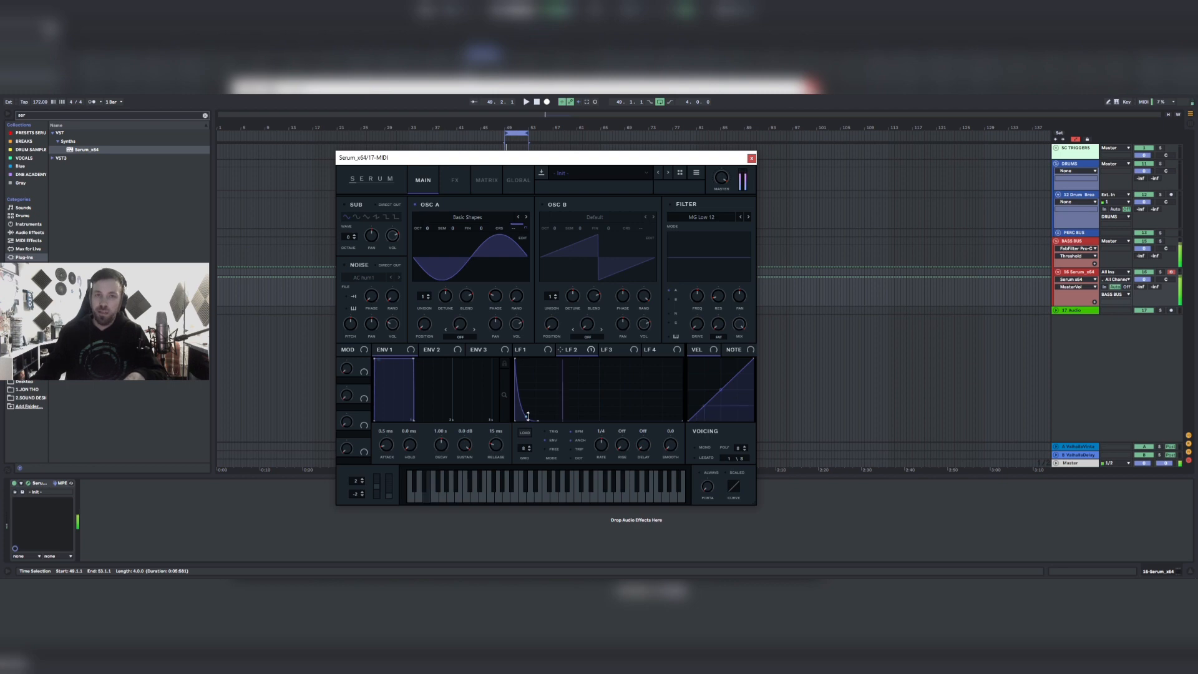
# Modulate Osc A's level from 0% with LFO 1 and stretch the LFO into a full-length curved decay.
pyautogui.click(536, 351)
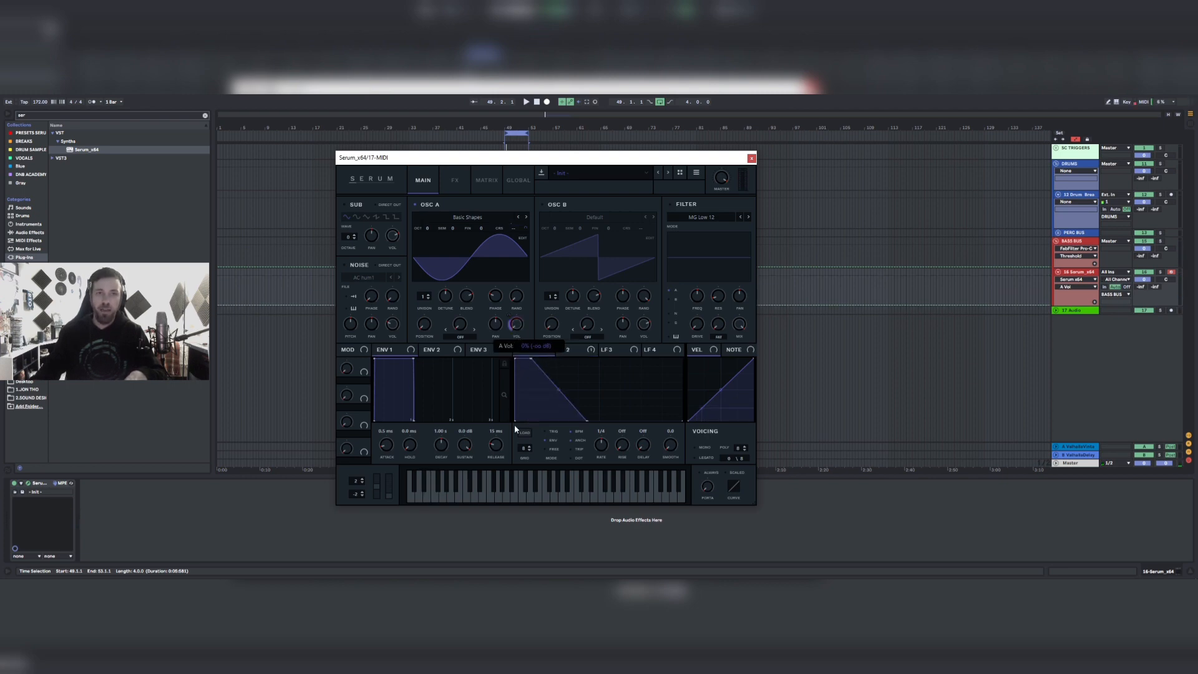
pyautogui.moveTo(518, 349); pyautogui.dragTo(516, 324)
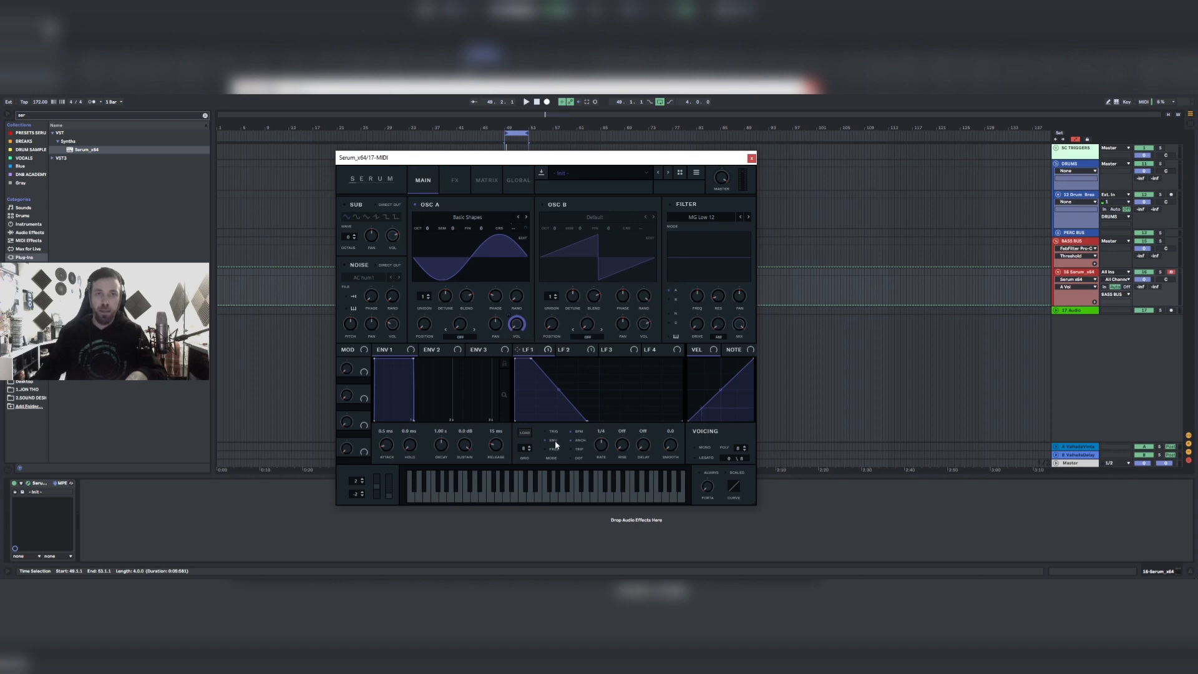
pyautogui.moveTo(559, 390); pyautogui.dragTo(683, 435)
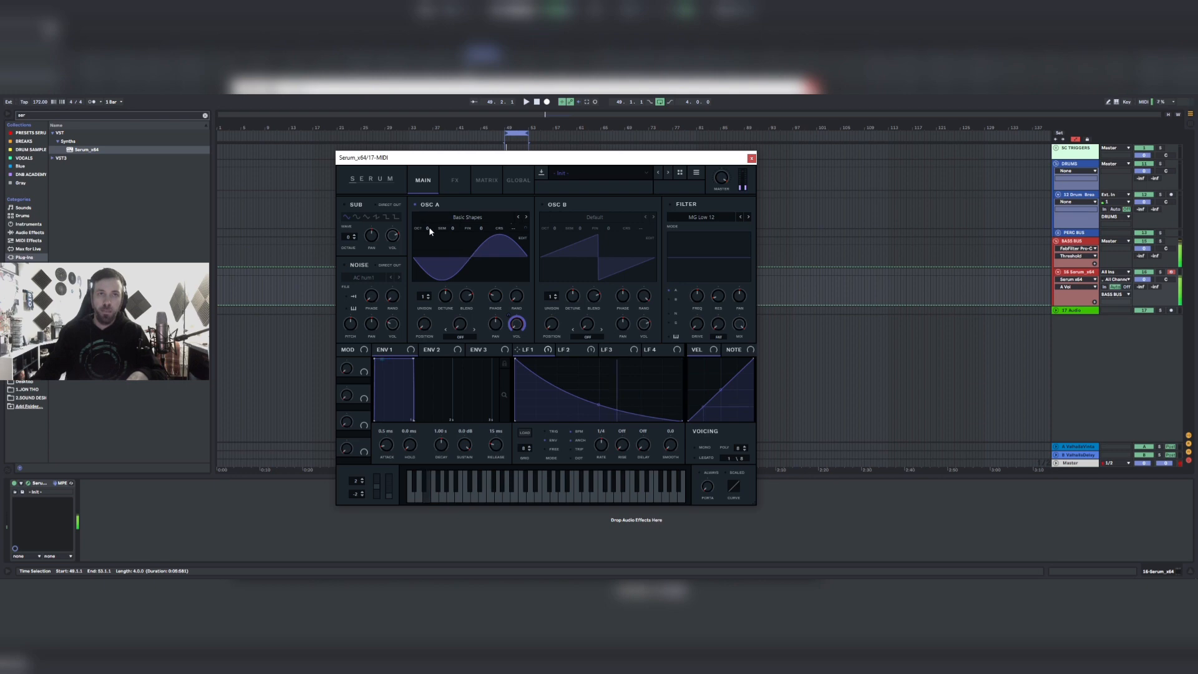
# Lower Osc A's octave and add a short full-level hold before the curved decay in LFO 1.
pyautogui.moveTo(429, 227); pyautogui.dragTo(429, 232)
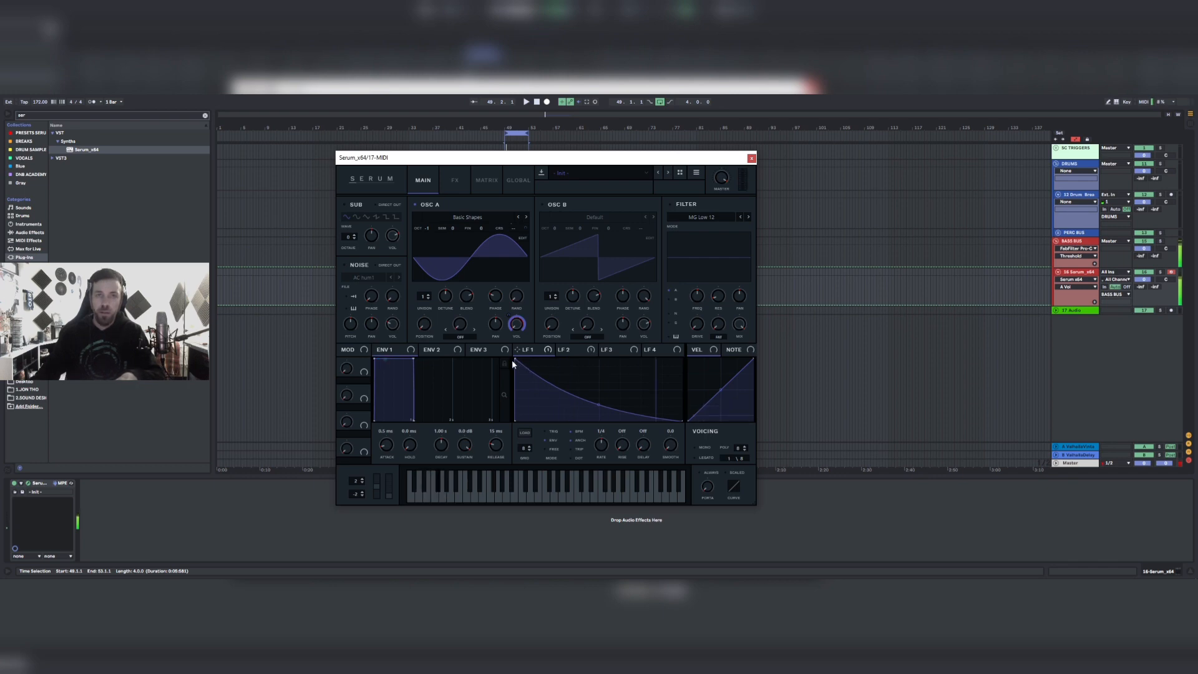
pyautogui.doubleClick(525, 369)
pyautogui.moveTo(525, 369); pyautogui.dragTo(534, 347)
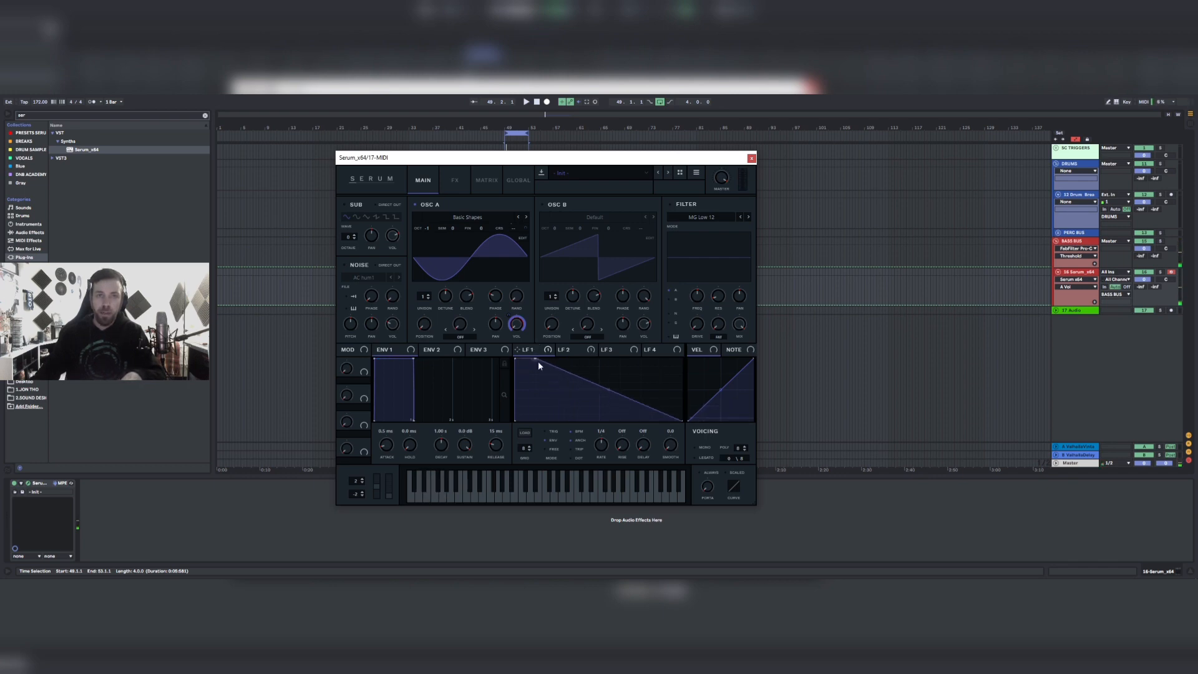
pyautogui.moveTo(612, 391); pyautogui.dragTo(594, 390)
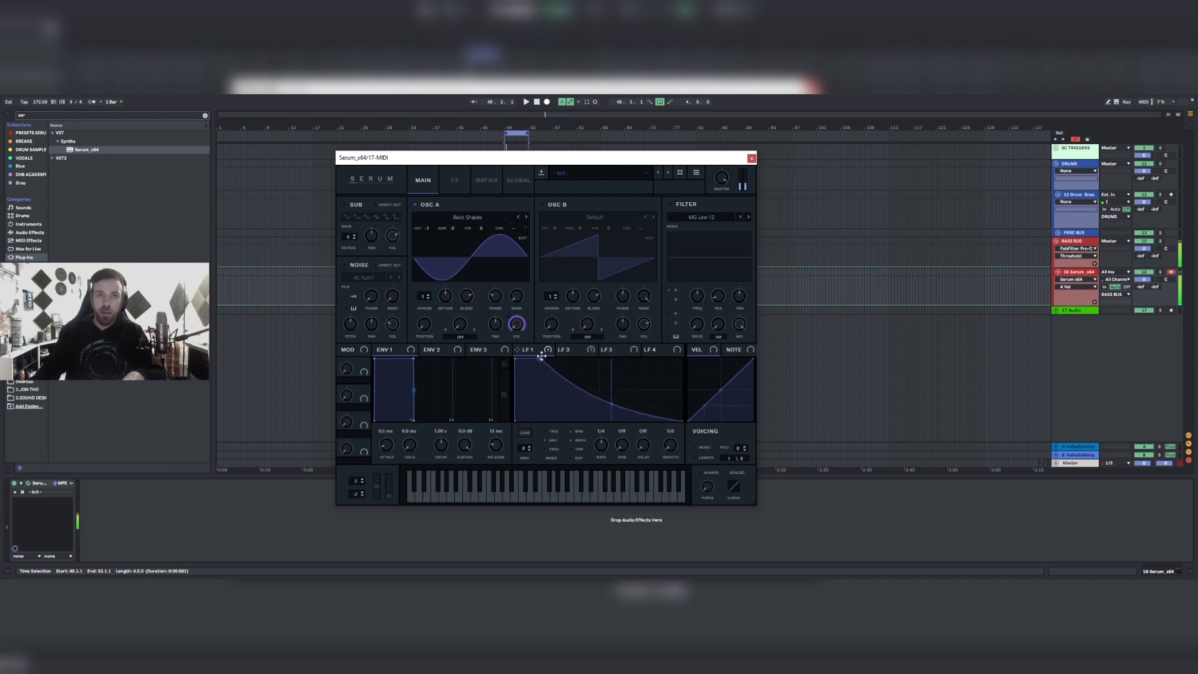
pyautogui.moveTo(550, 341); pyautogui.dragTo(534, 324)
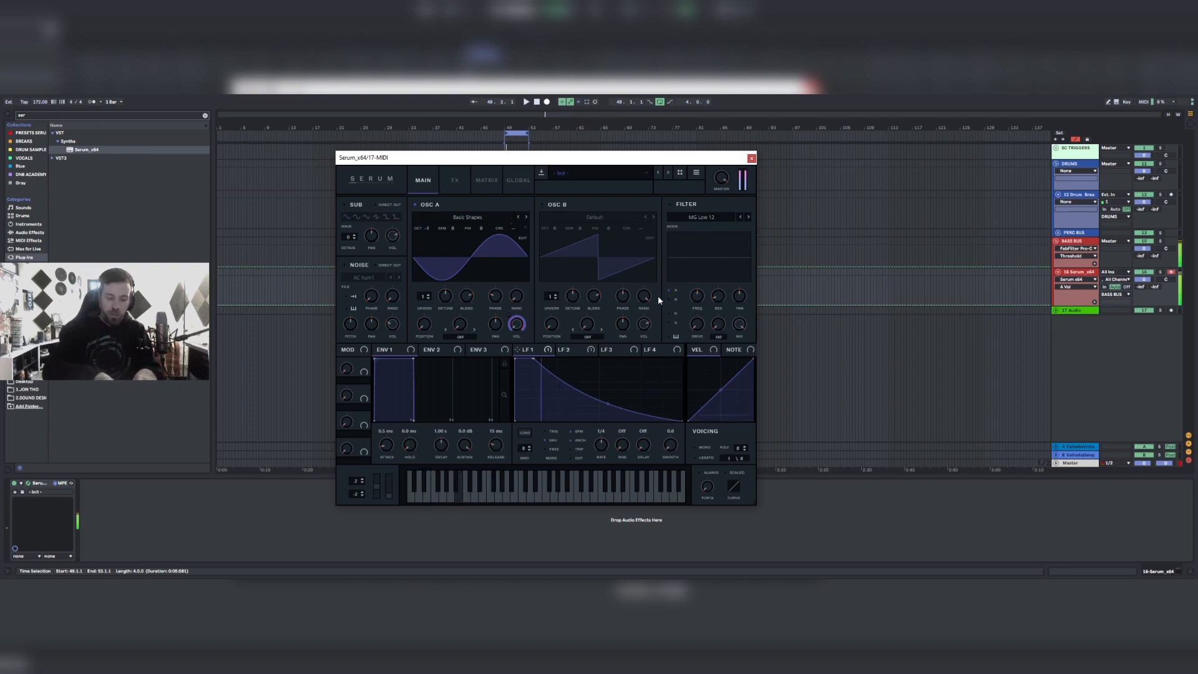
# Close the synth window, group Serum into an Instrument Rack and rename its chain SUB.
pyautogui.click(751, 159)
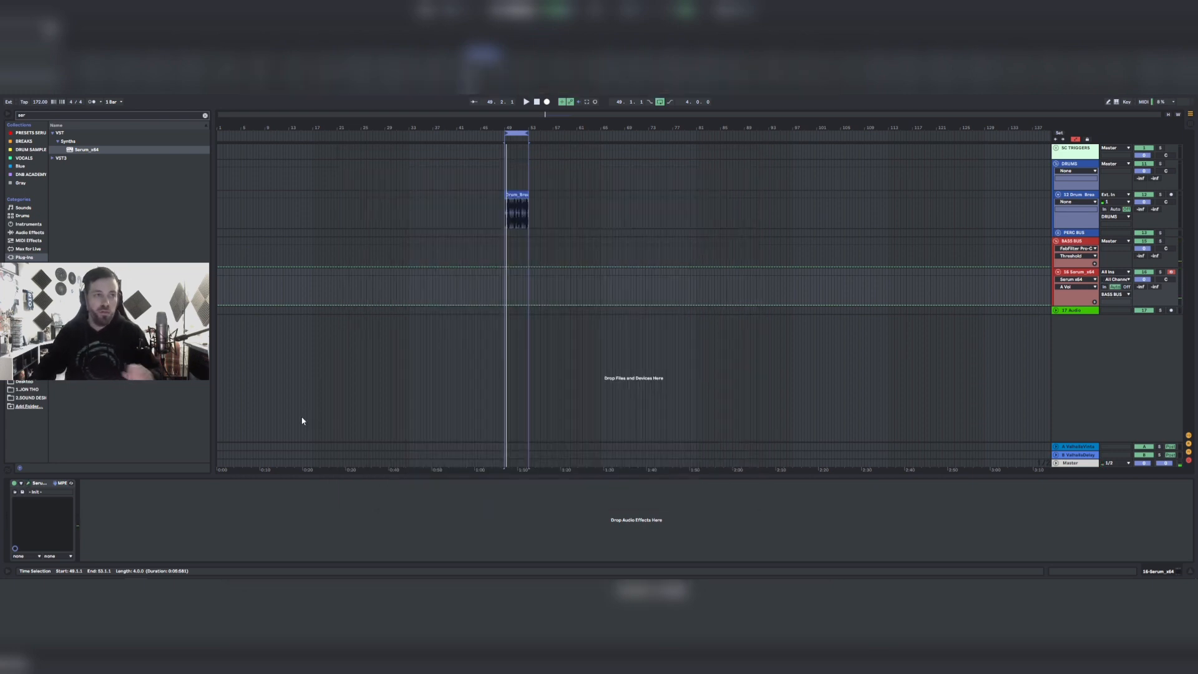
pyautogui.click(36, 486)
pyautogui.hotkey('ctrl', 'g')
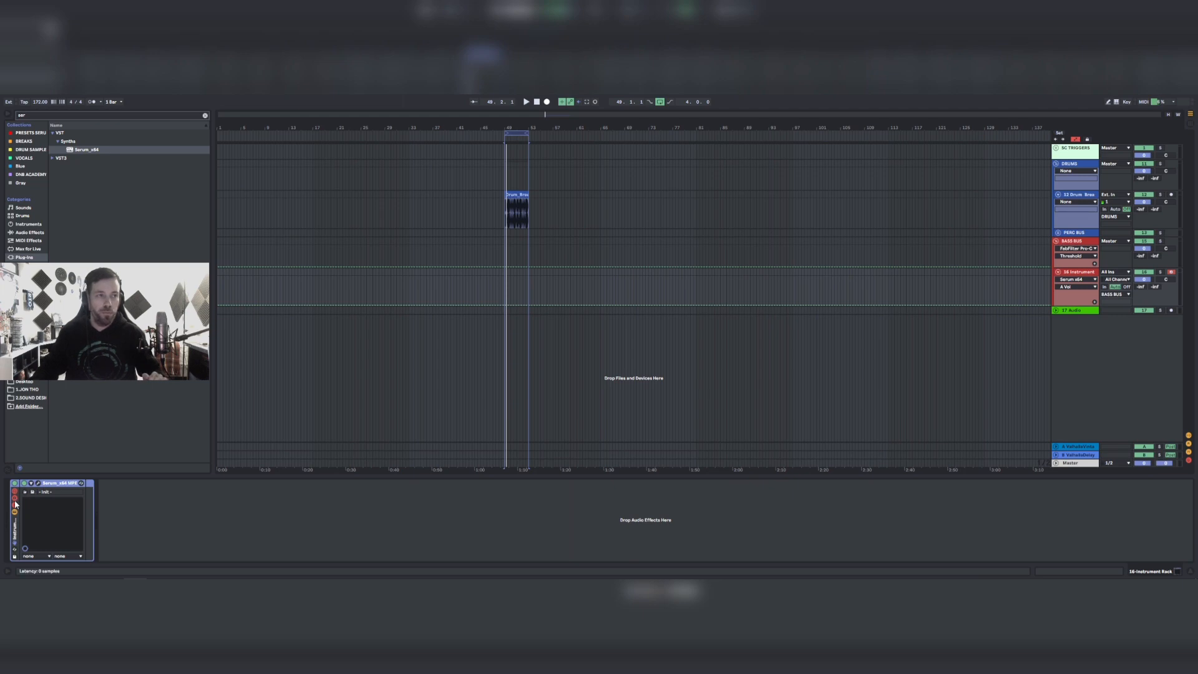
pyautogui.click(15, 507)
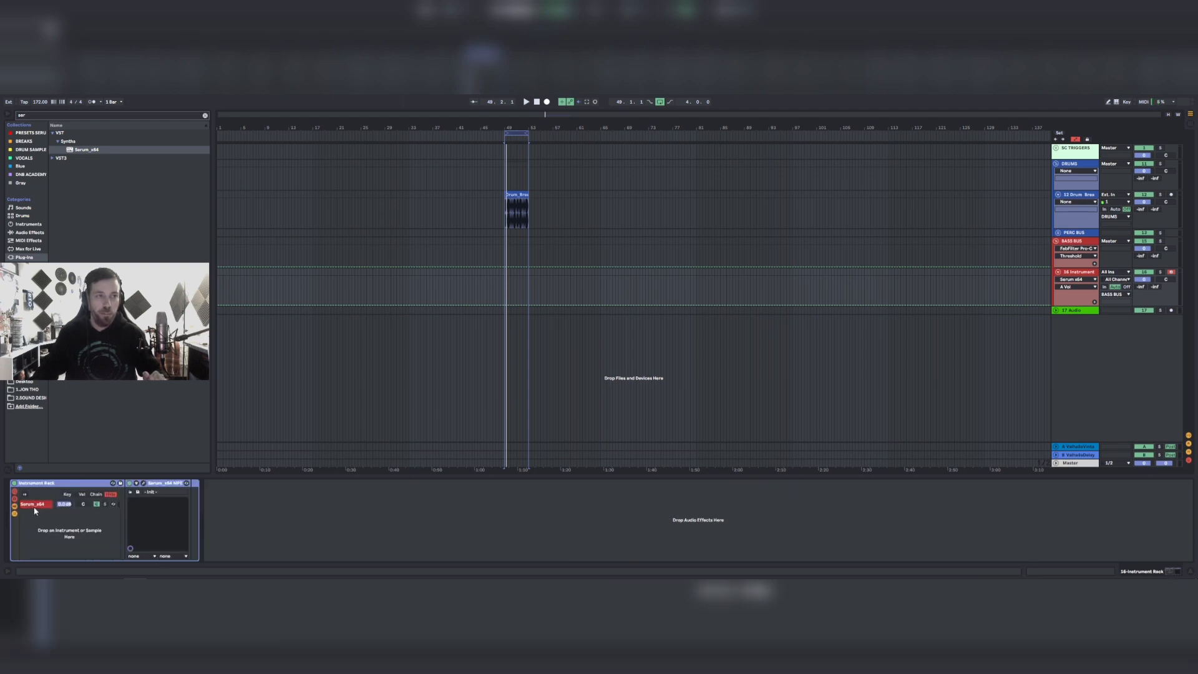
pyautogui.click(34, 506)
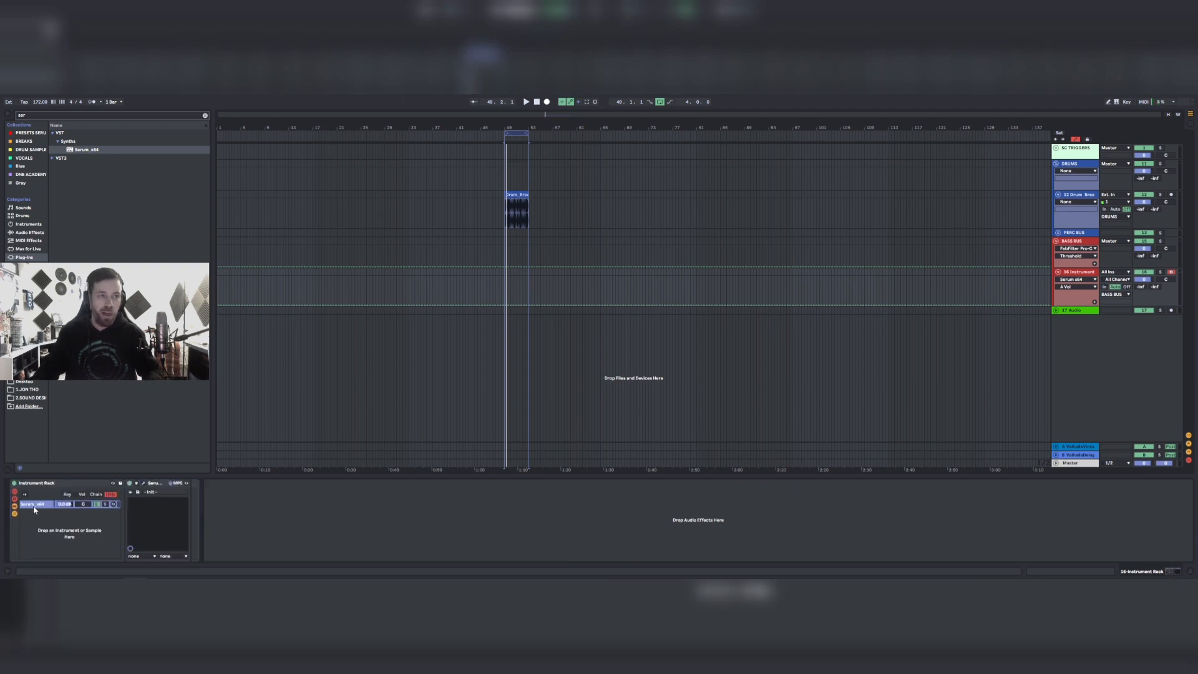
pyautogui.hotkey('ctrl', 'r')
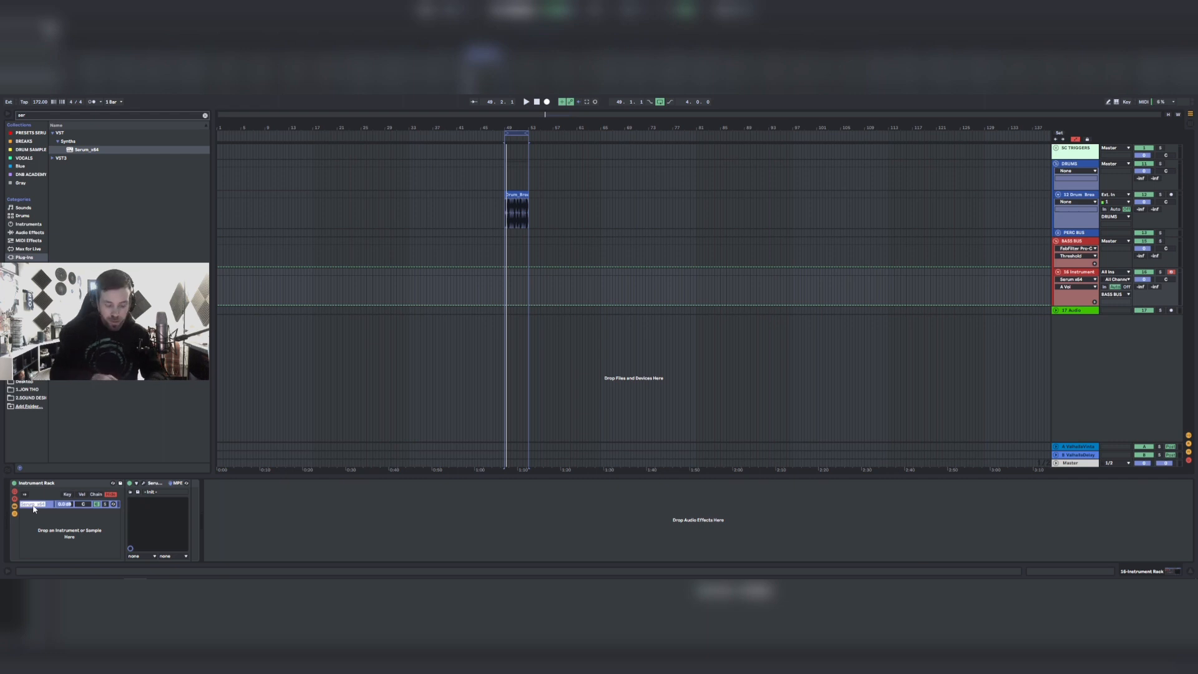
pyautogui.write('SUB')
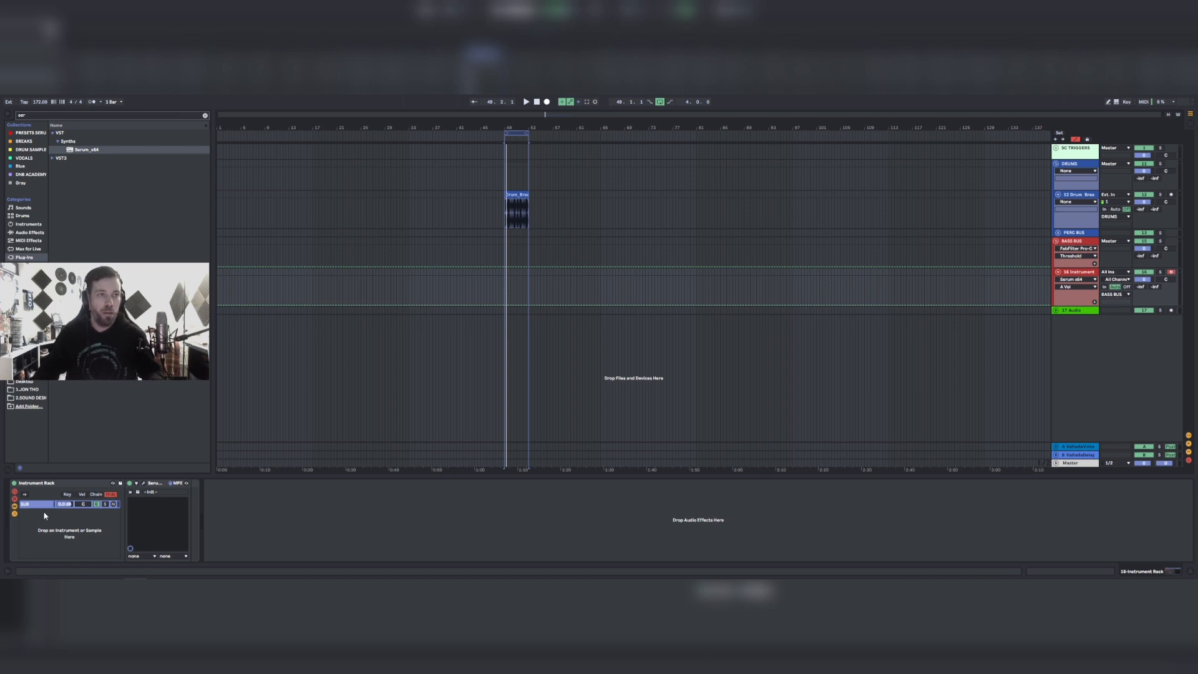
# Create a second chain in the Instrument Rack and load Serum_x64 into it.
pyautogui.rightClick(41, 519)
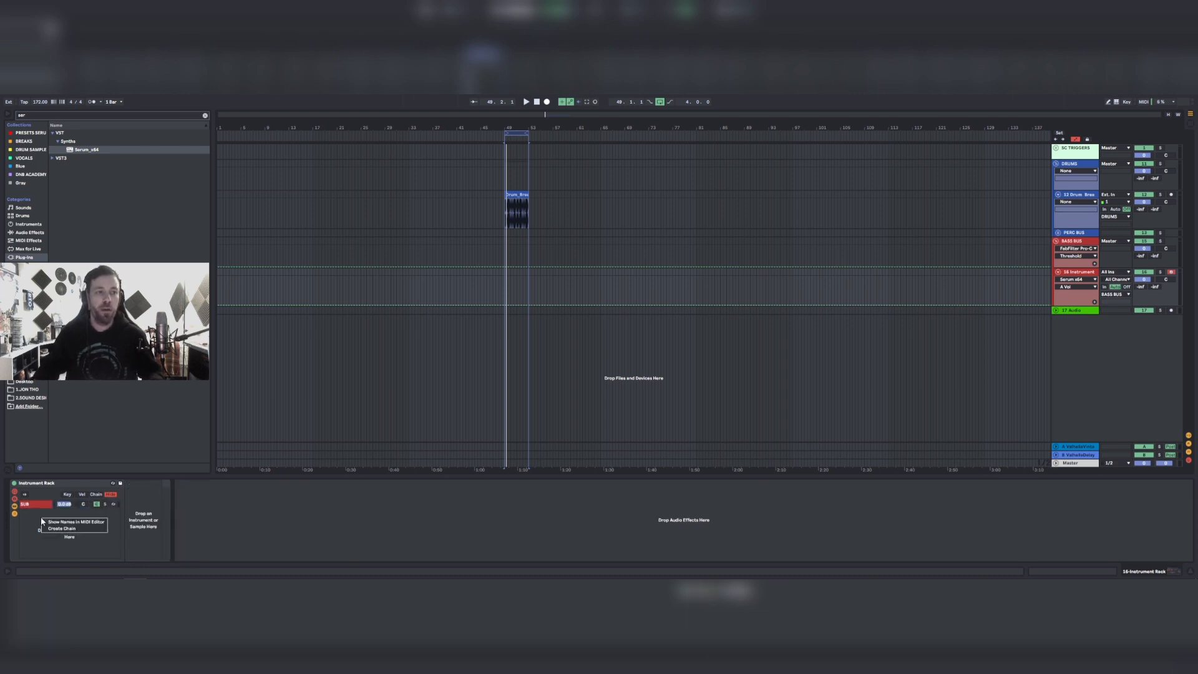
pyautogui.click(55, 530)
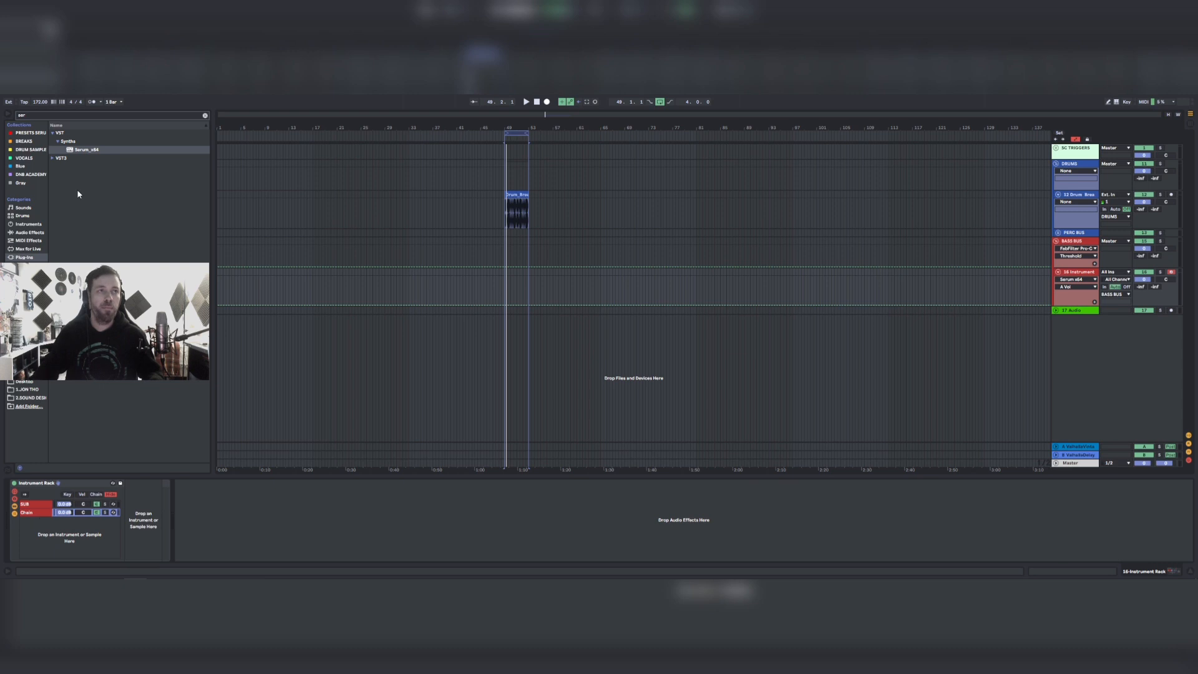
pyautogui.moveTo(88, 151); pyautogui.dragTo(141, 505)
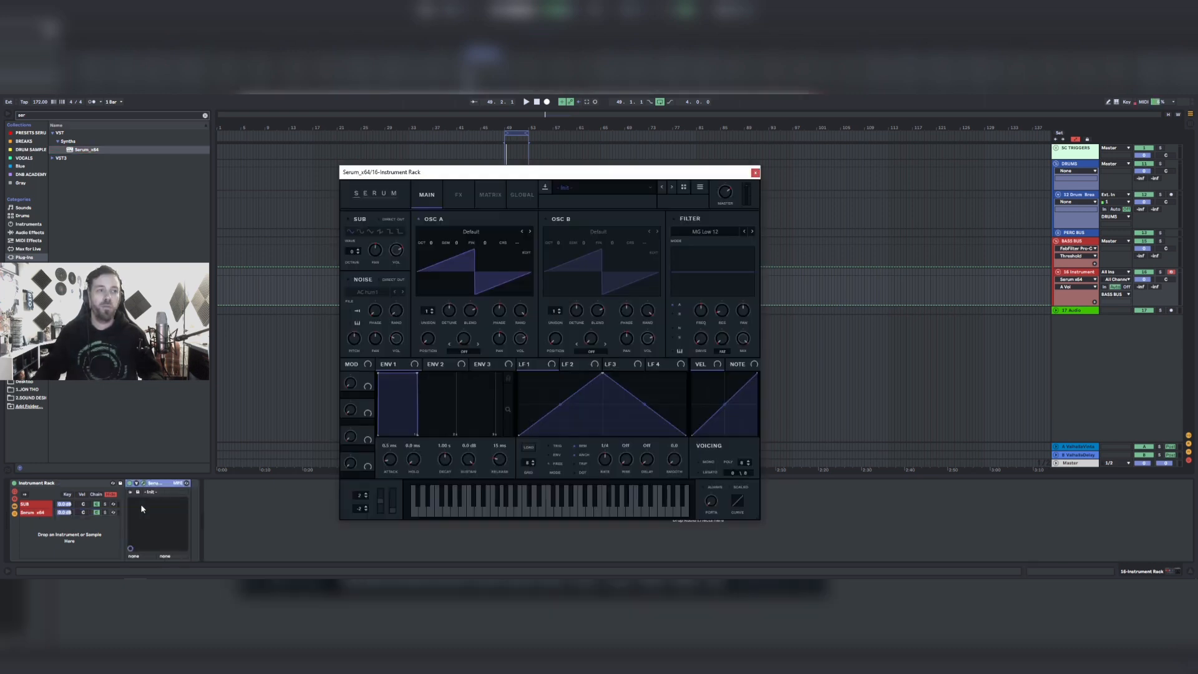
# Load the analog Basic Shapes wavetable into Osc A of the second Serum, staying on the sine wave.
pyautogui.click(453, 238)
pyautogui.moveTo(462, 245)
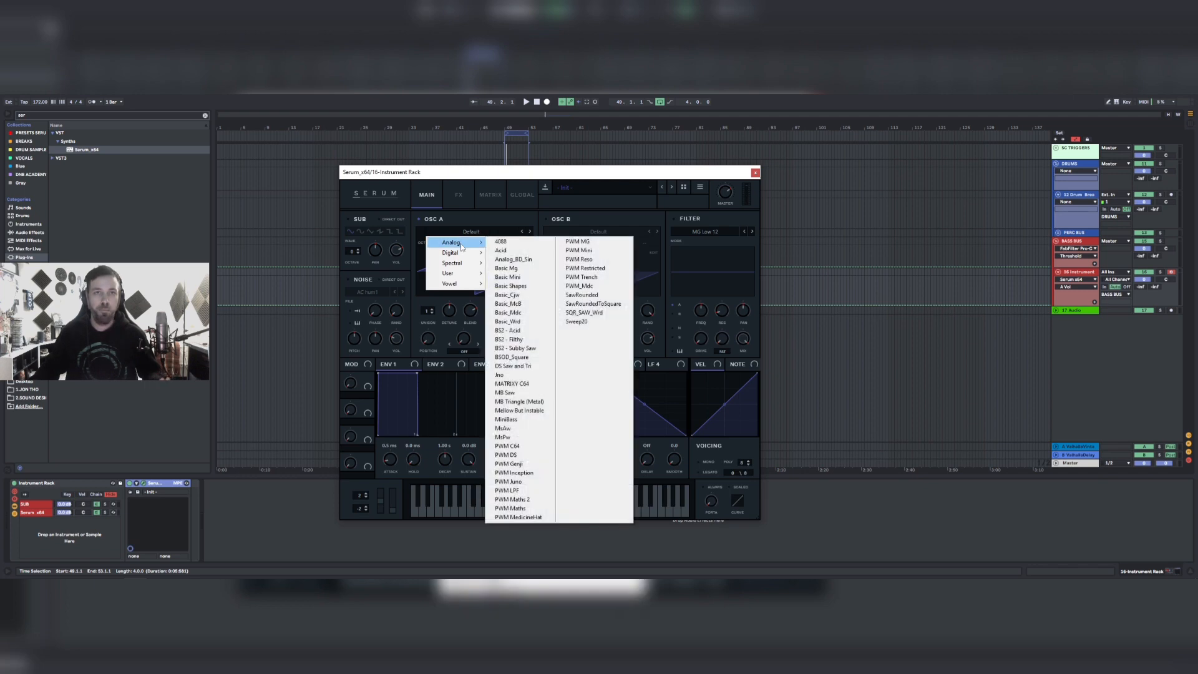
pyautogui.click(521, 287)
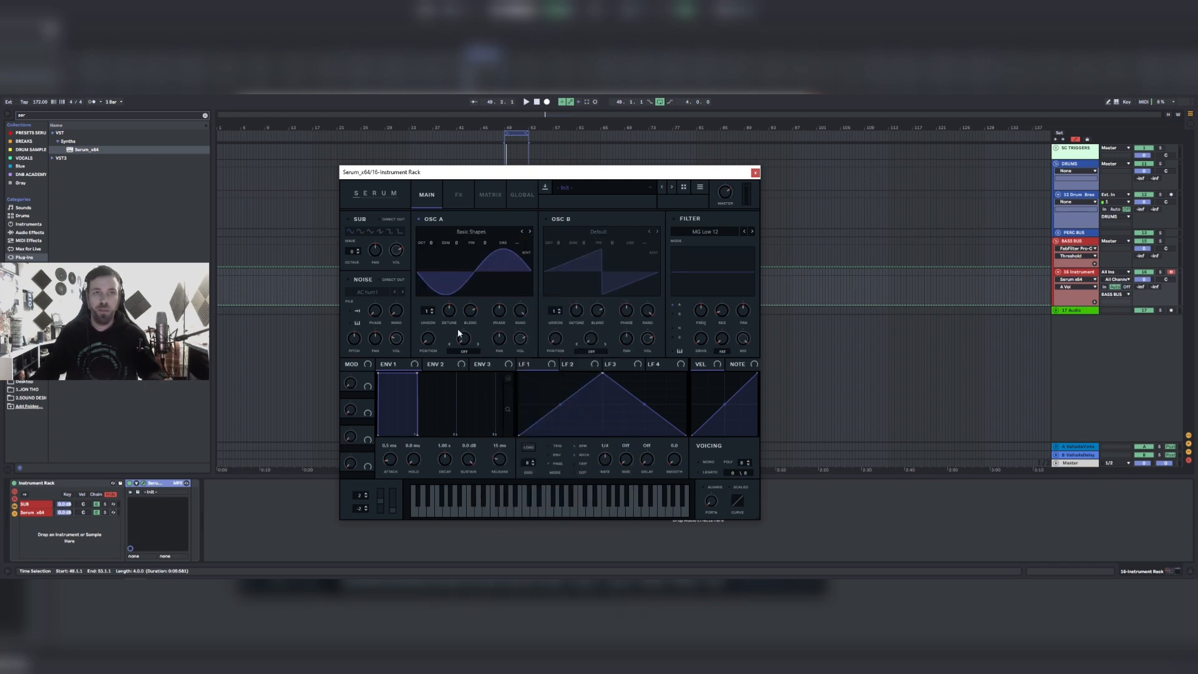
pyautogui.click(428, 339)
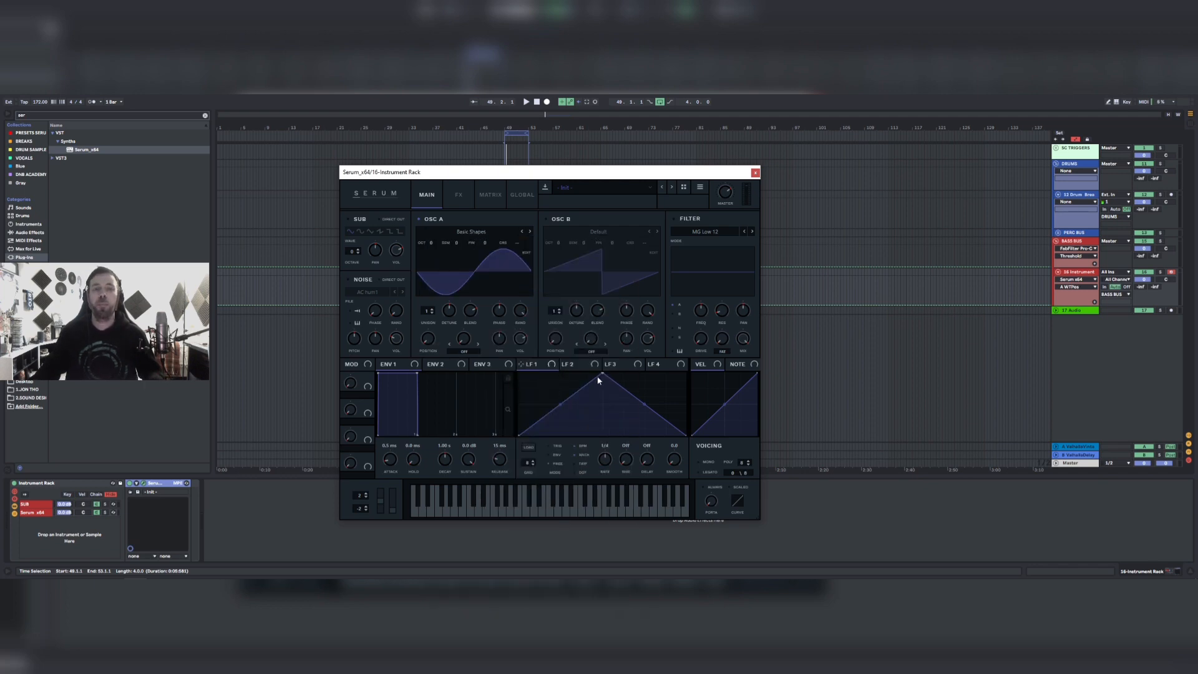
# Shape LFO 1 of the second Serum into a very short decay and assign it to Osc A's level.
pyautogui.moveTo(601, 374); pyautogui.dragTo(515, 343)
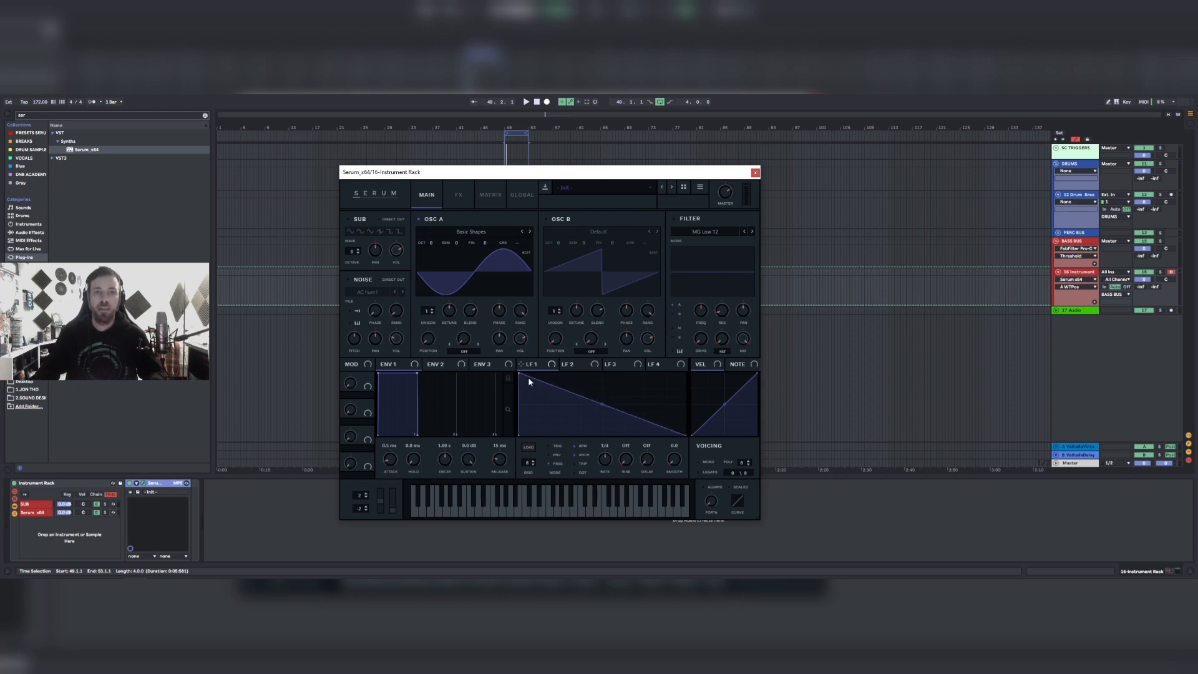
pyautogui.moveTo(601, 404); pyautogui.dragTo(532, 468)
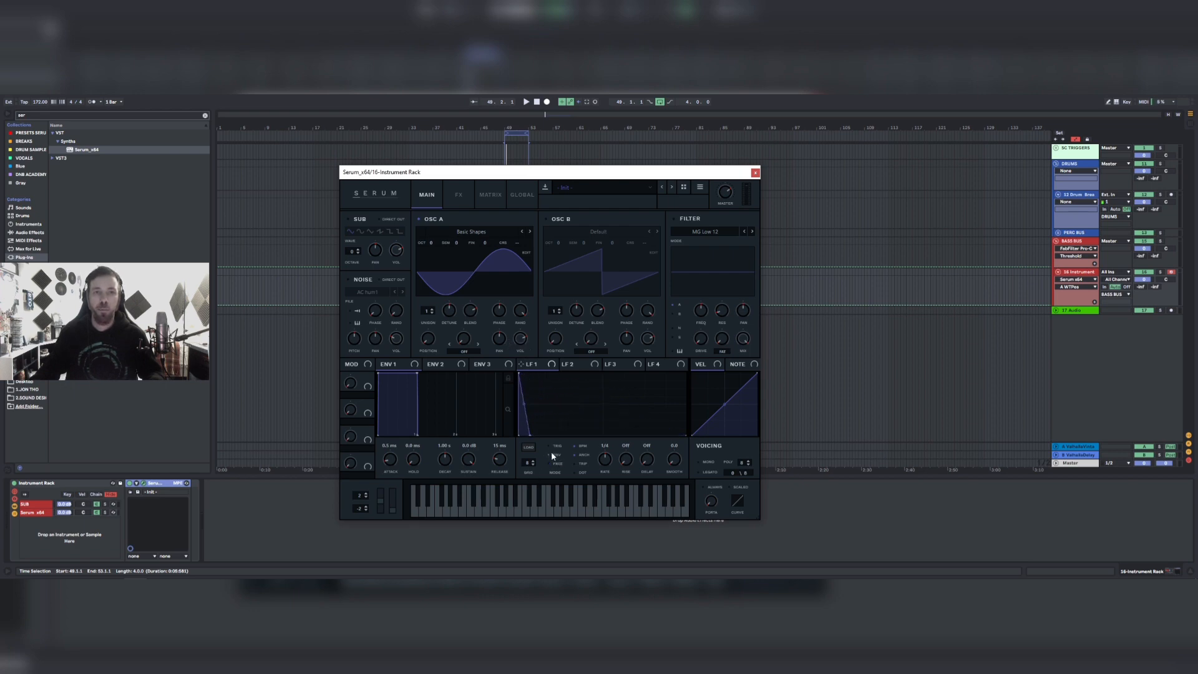
pyautogui.moveTo(530, 362); pyautogui.dragTo(509, 309)
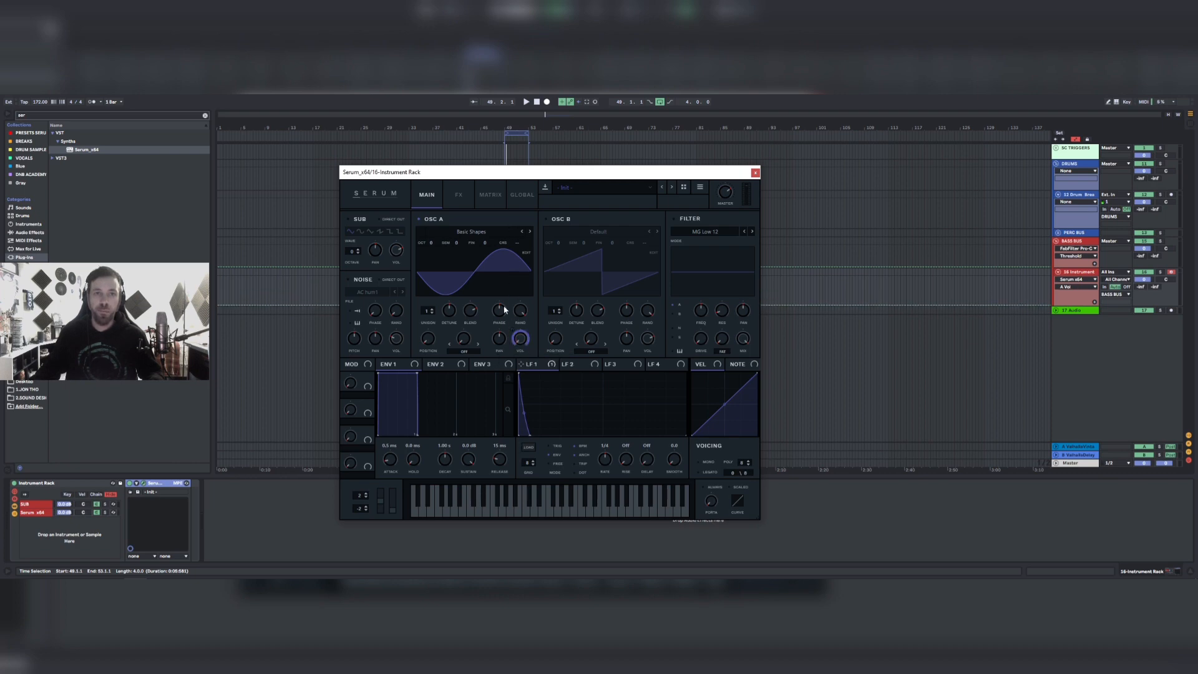
# Set Osc A's start phase to 90 in the second Serum.
pyautogui.doubleClick(498, 315)
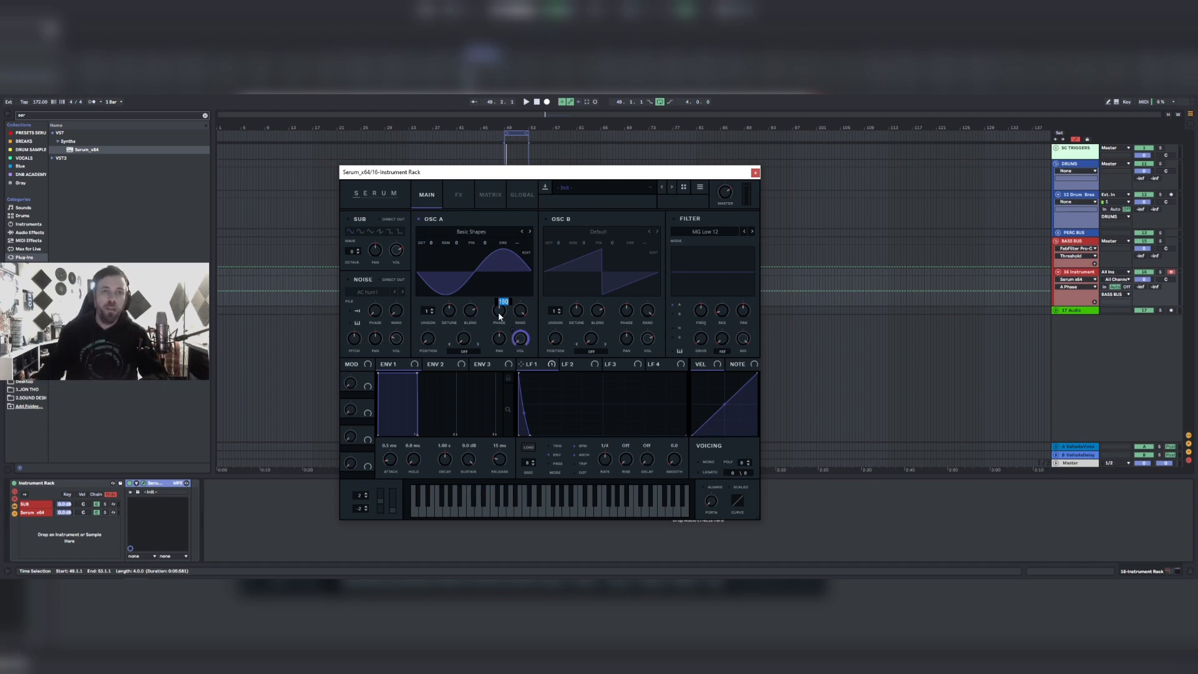
pyautogui.write('90')
pyautogui.press('Return')
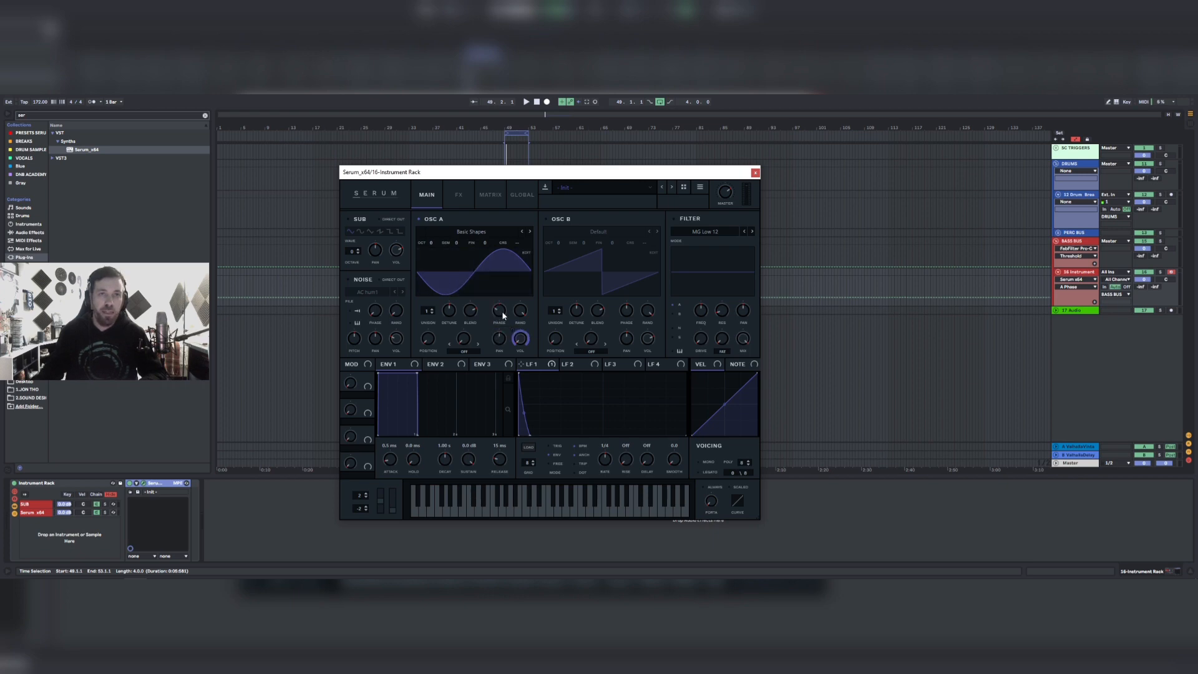
pyautogui.moveTo(502, 312); pyautogui.dragTo(503, 314)
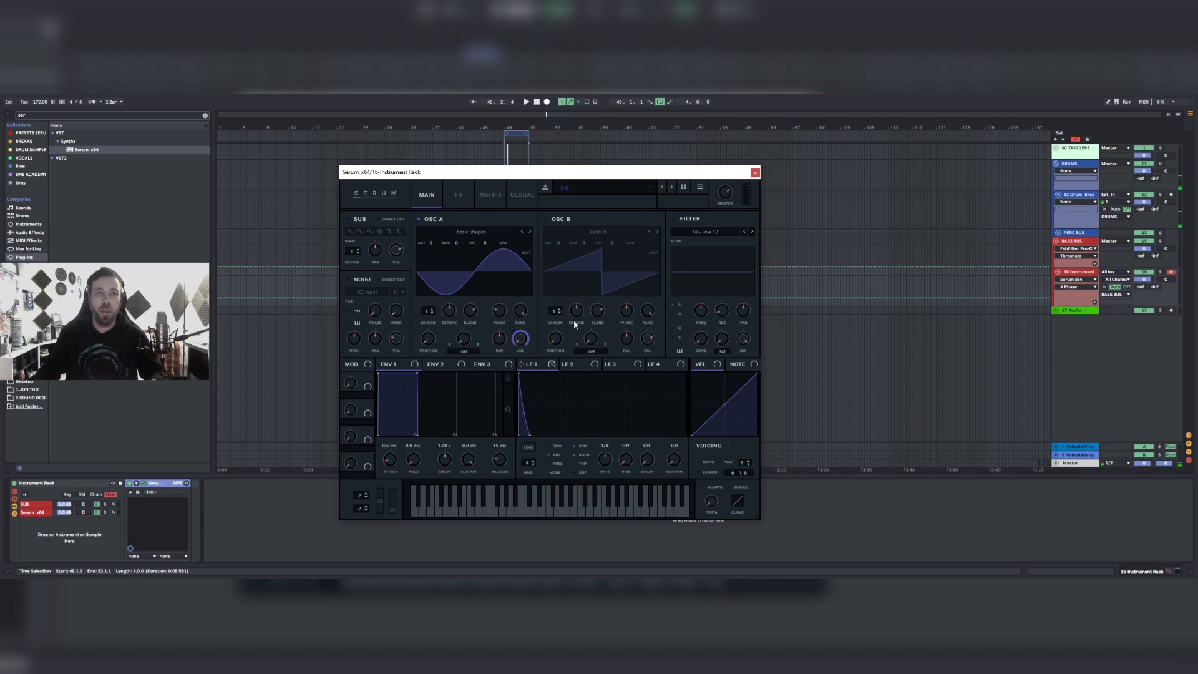
# Solo the 16-Instrument track and the rack's Serum_x64 chain, returning to the second Serum's window.
pyautogui.click(1160, 272)
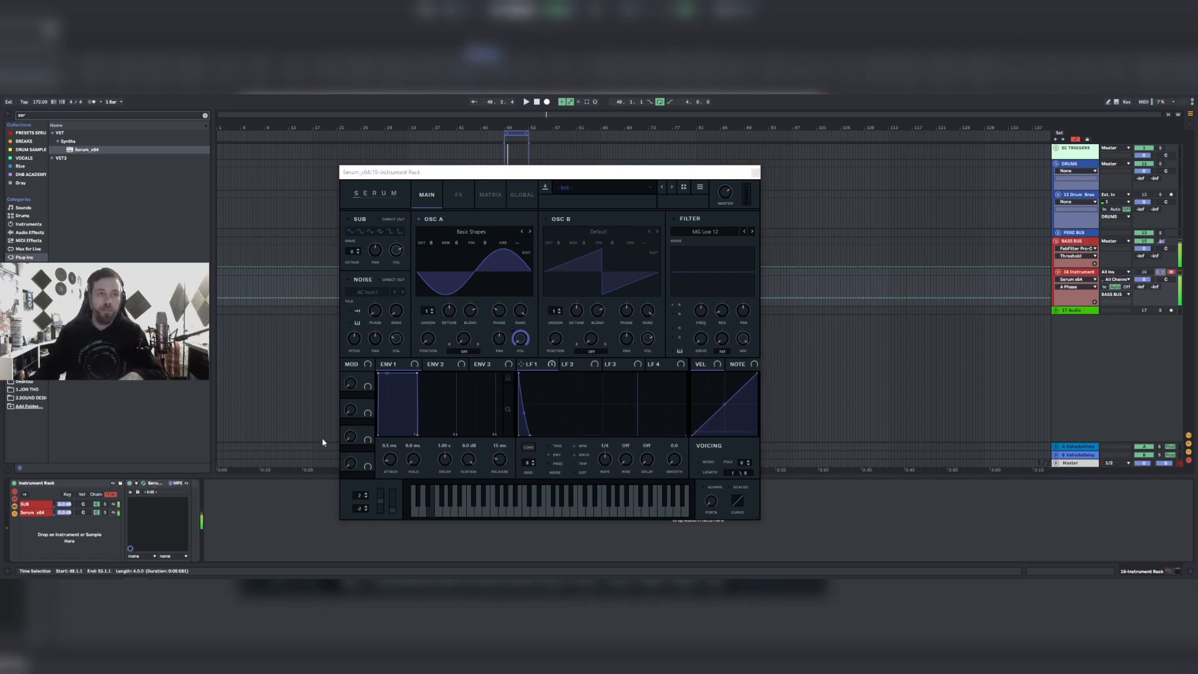
pyautogui.click(104, 514)
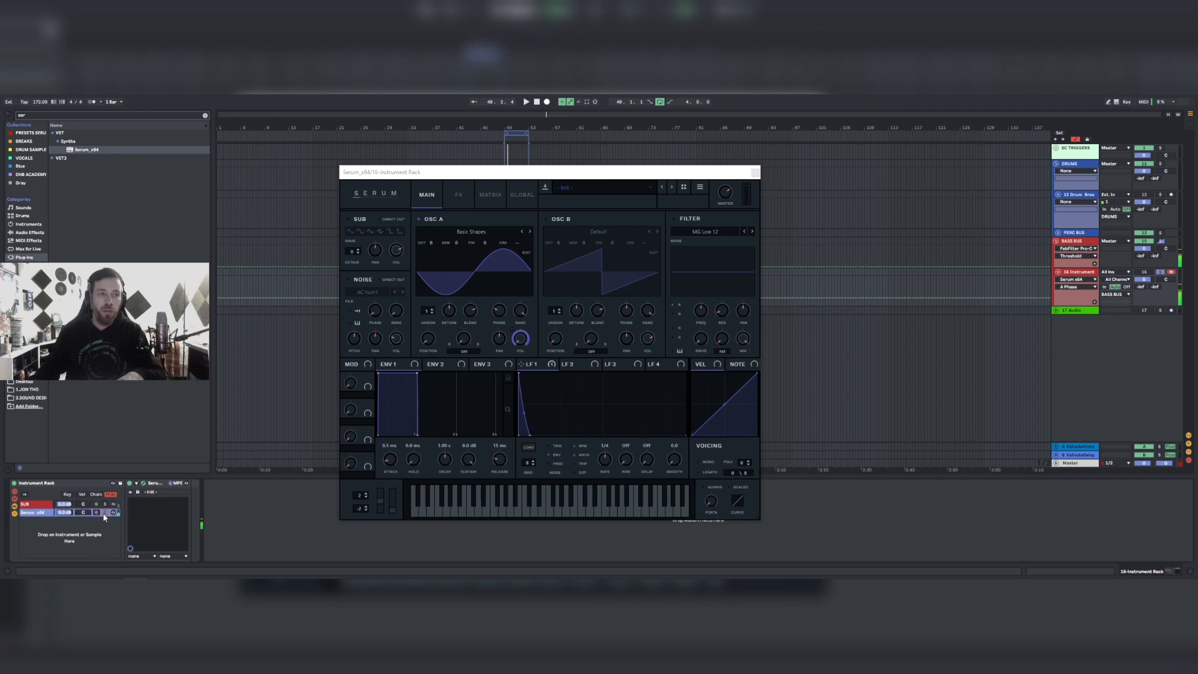
pyautogui.click(521, 357)
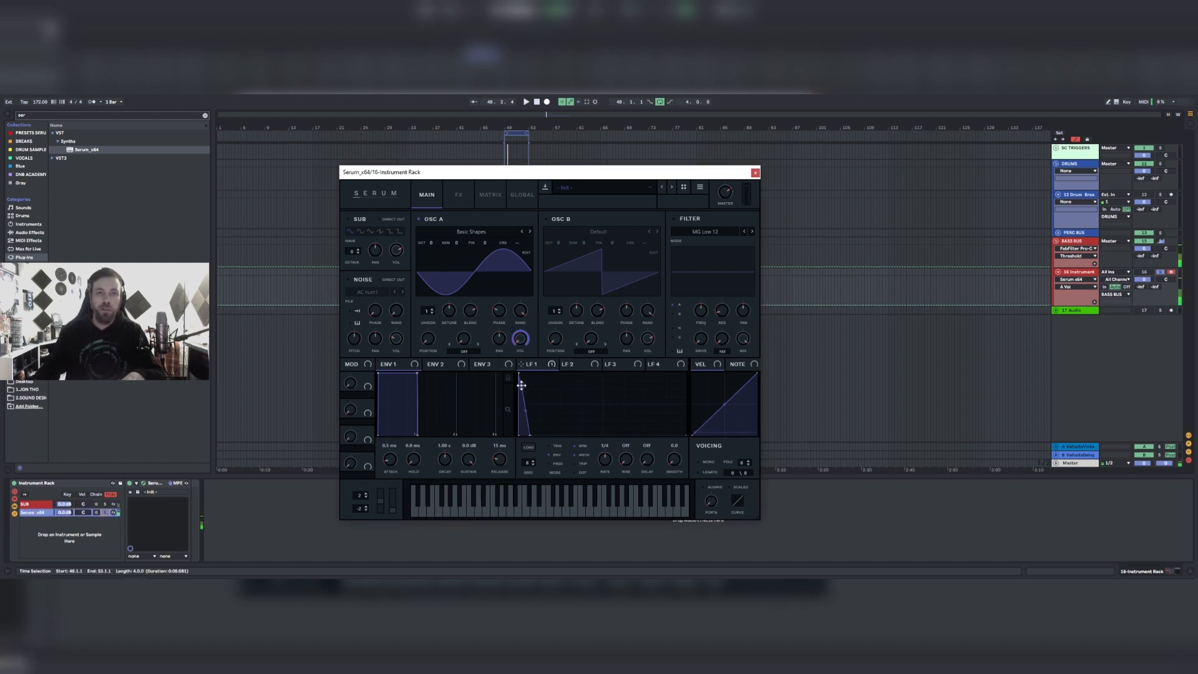
# Sharpen the layer's onset with a steeper LFO 1 curve, a 0.0 ms Env 1 attack and less Osc A random phase.
pyautogui.doubleClick(522, 385)
pyautogui.moveTo(522, 385)
pyautogui.mouseDown()
pyautogui.moveTo(523, 373)
pyautogui.moveTo(525, 393)
pyautogui.mouseUp()
pyautogui.moveTo(392, 463); pyautogui.dragTo(390, 477)
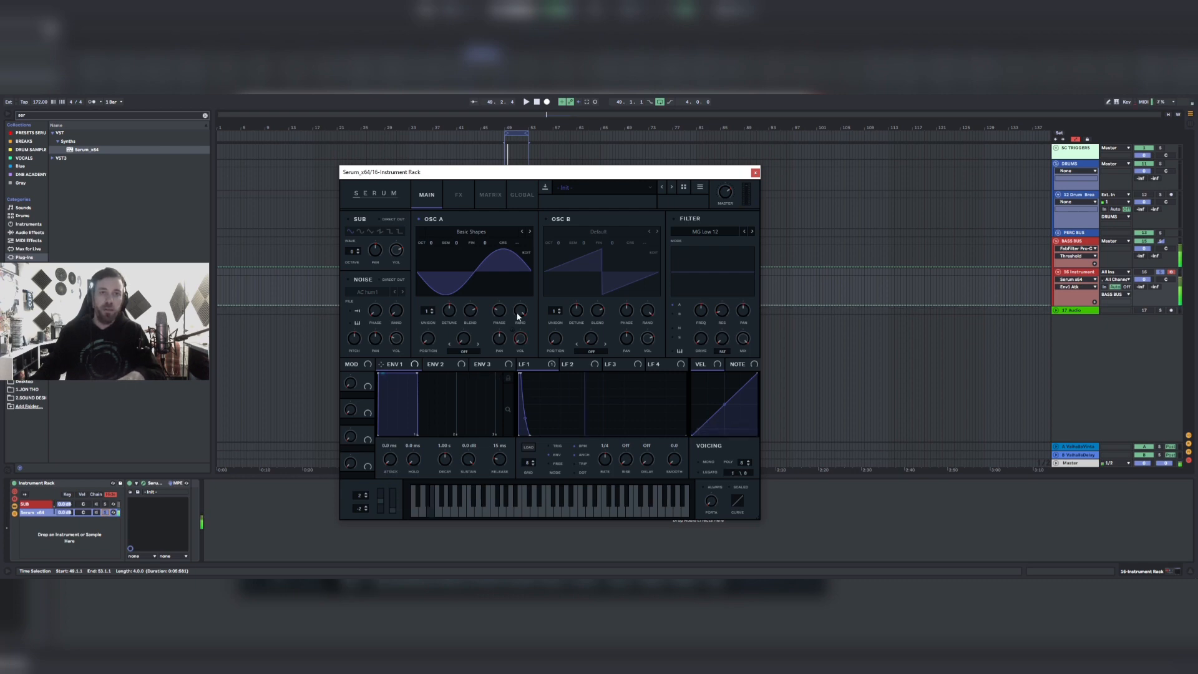
pyautogui.moveTo(519, 337); pyautogui.dragTo(517, 353)
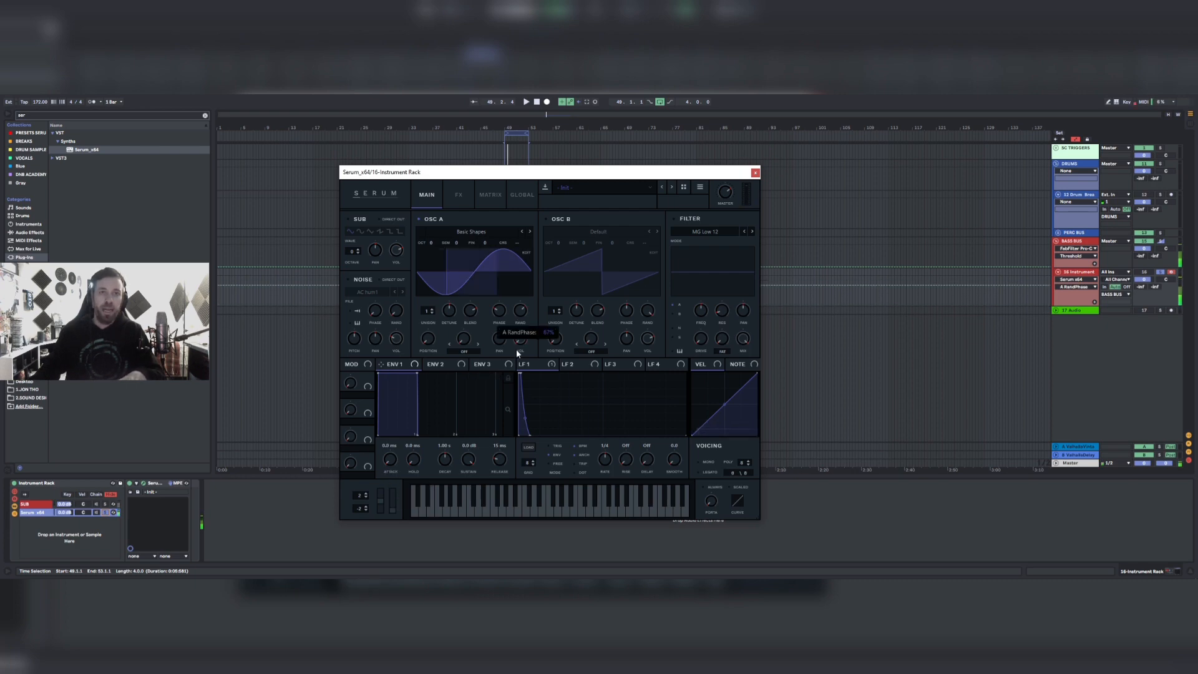
# Shape LFO 2 into a very short decay and assign it to Osc A's coarse pitch with an increased amount.
pyautogui.click(568, 365)
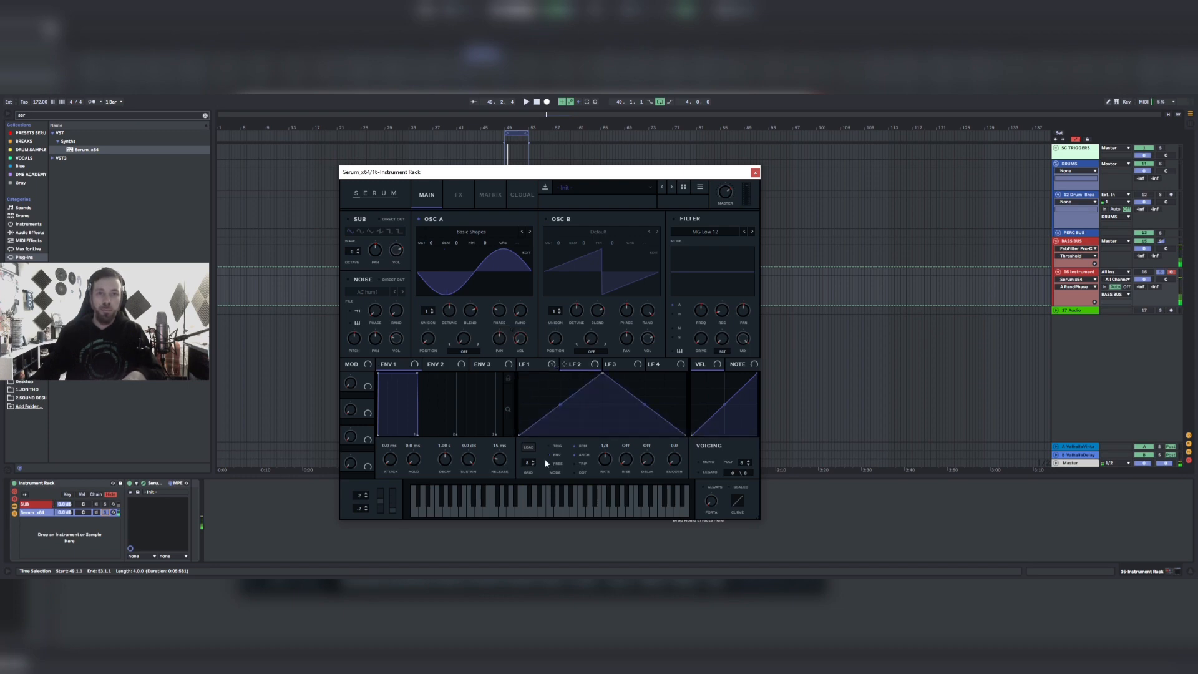
pyautogui.moveTo(601, 373); pyautogui.dragTo(526, 445)
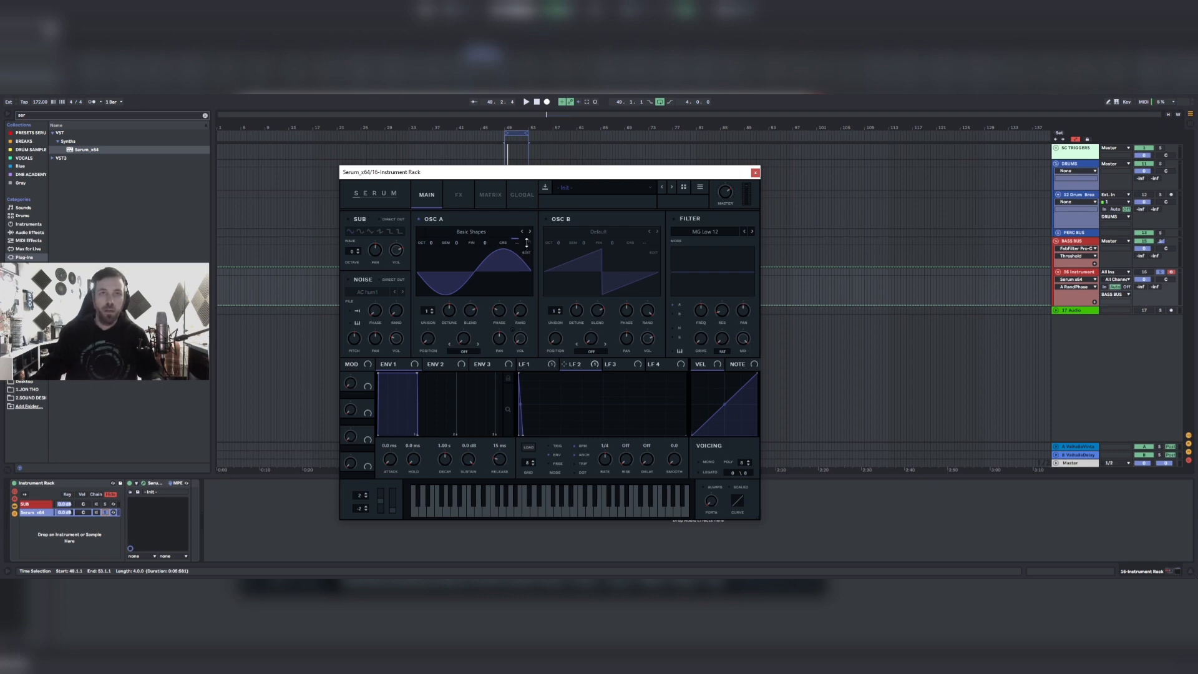
pyautogui.moveTo(528, 243)
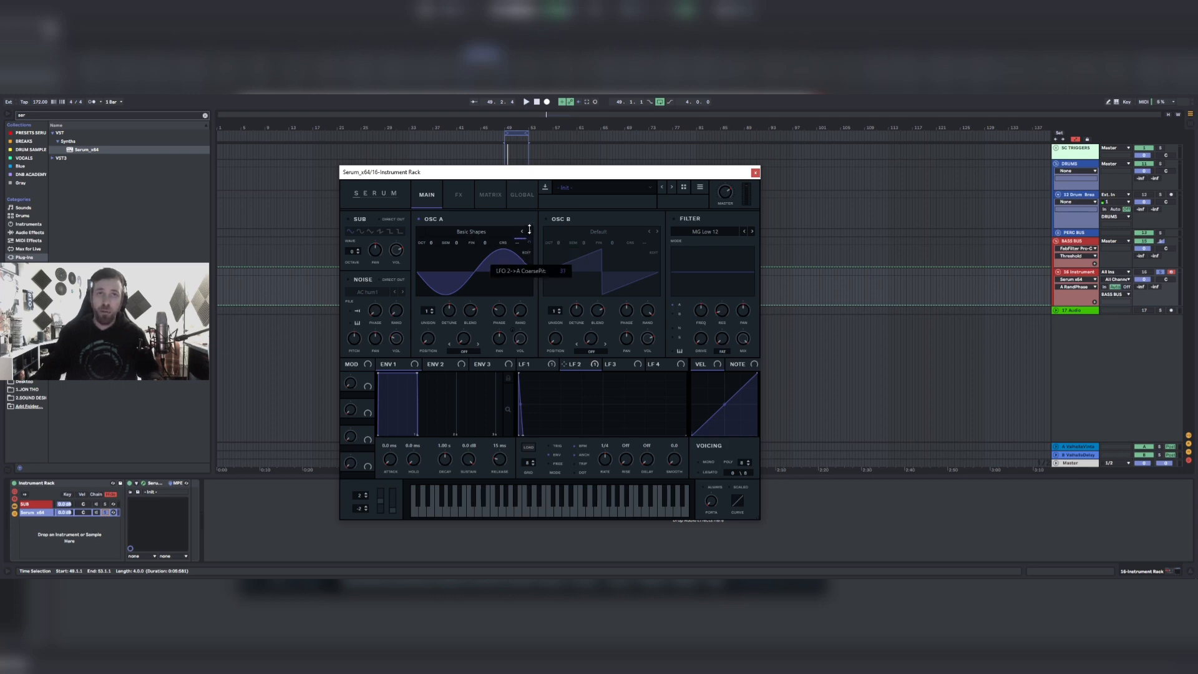
pyautogui.moveTo(529, 230); pyautogui.dragTo(529, 203)
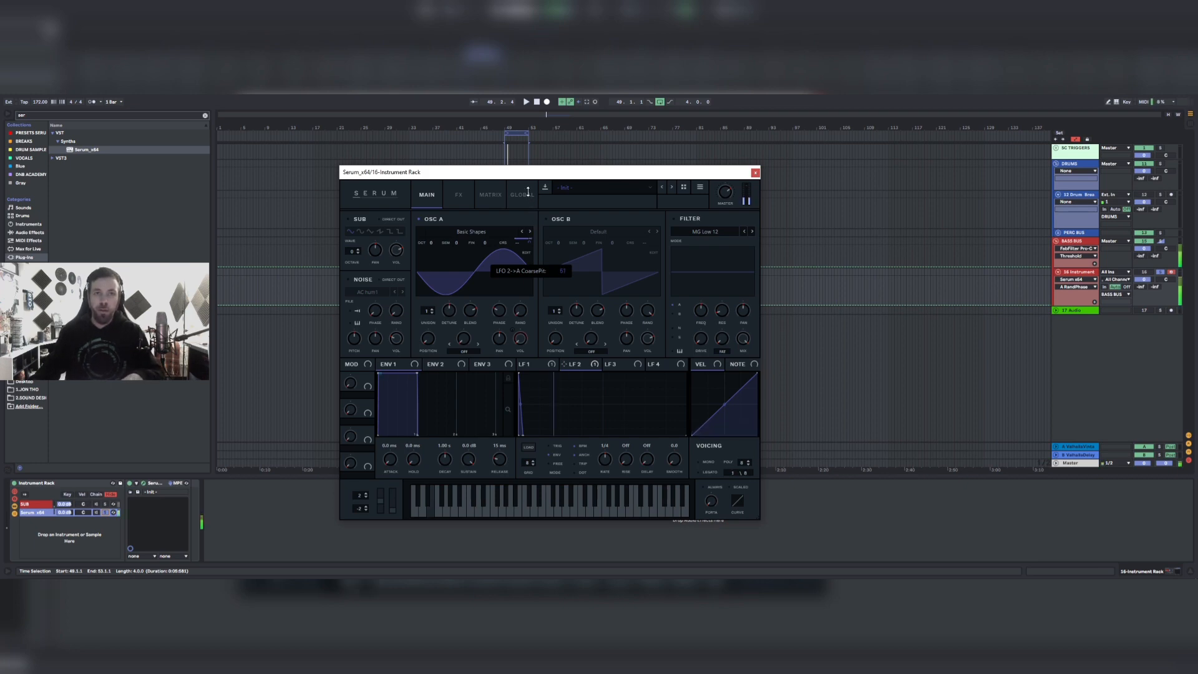
# Tighten the LFO 1 decay curve that controls Osc A's level.
pyautogui.doubleClick(521, 412)
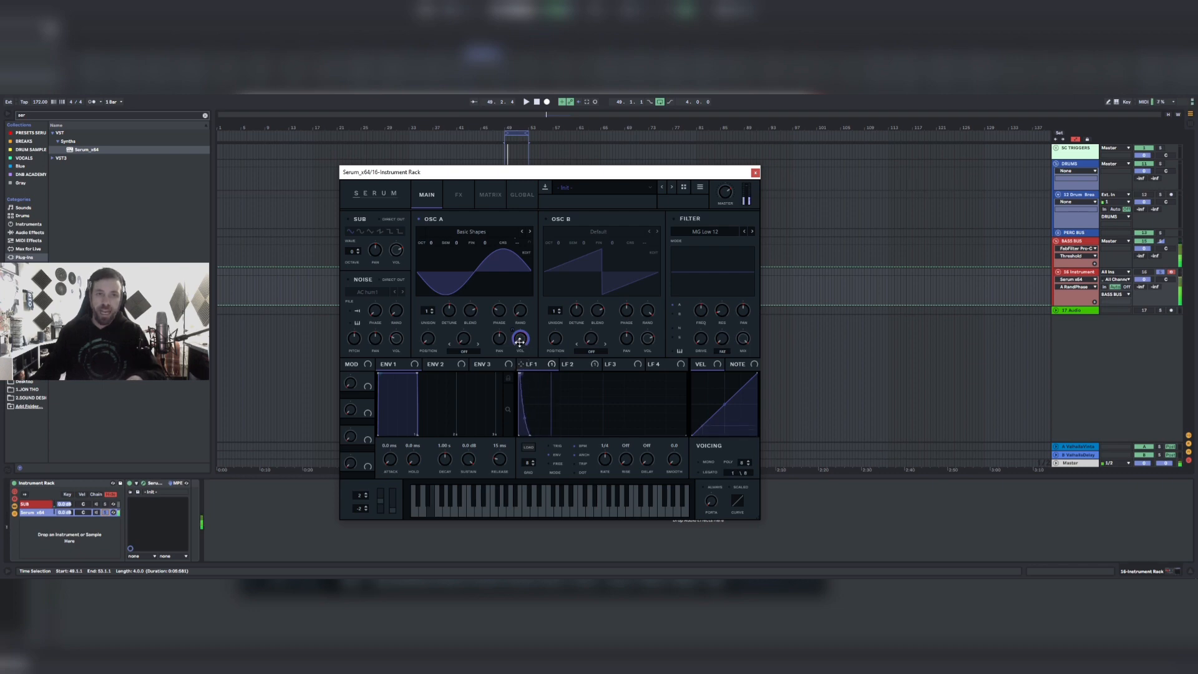
pyautogui.moveTo(532, 439)
pyautogui.mouseDown()
pyautogui.moveTo(541, 449)
pyautogui.moveTo(526, 454)
pyautogui.mouseUp()
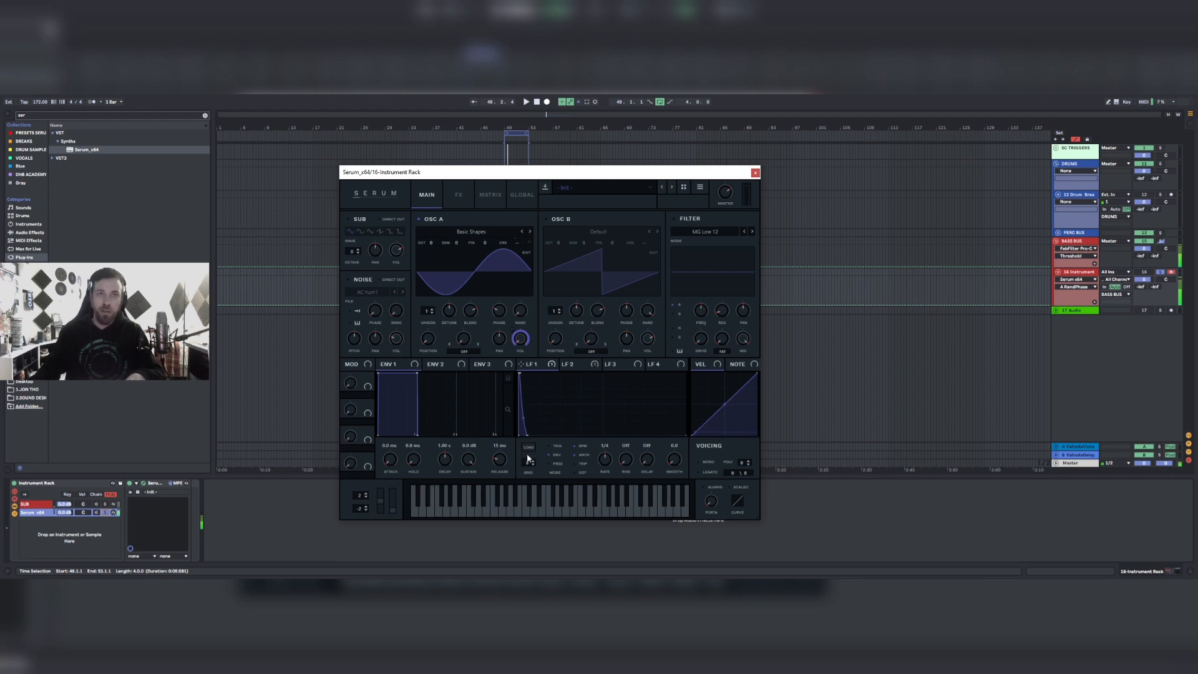
# Enable the Chorus effect and adjust its mix, low-pass filter, feedback and depth.
pyautogui.click(459, 195)
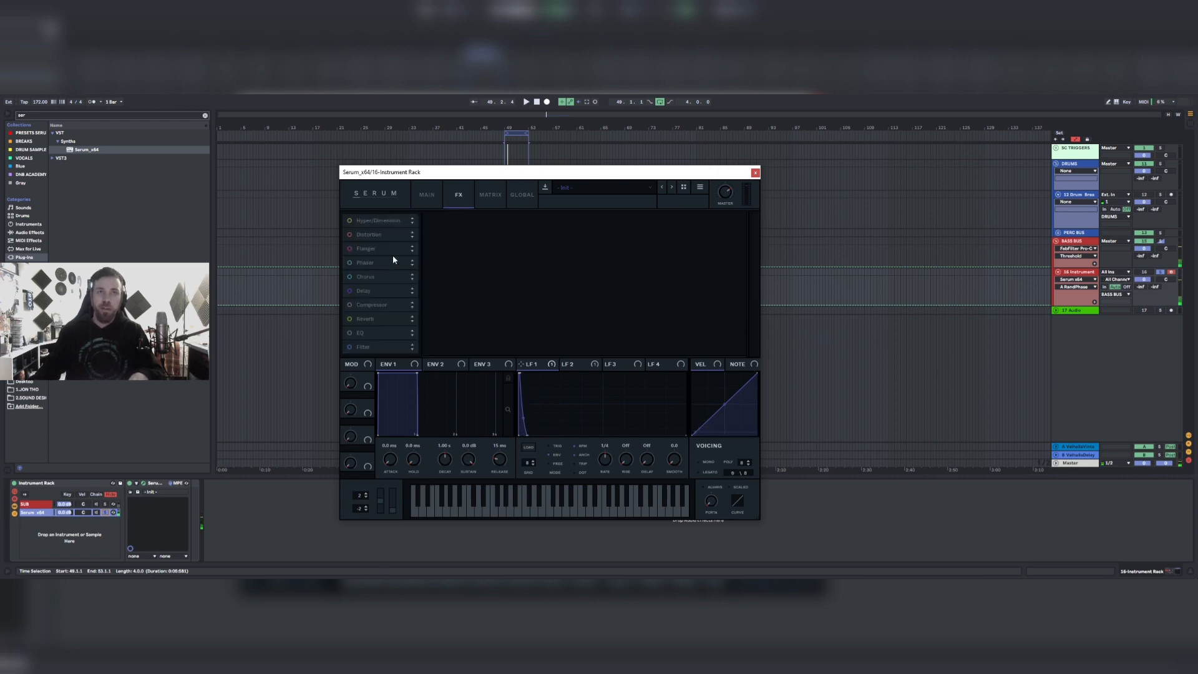
pyautogui.click(349, 277)
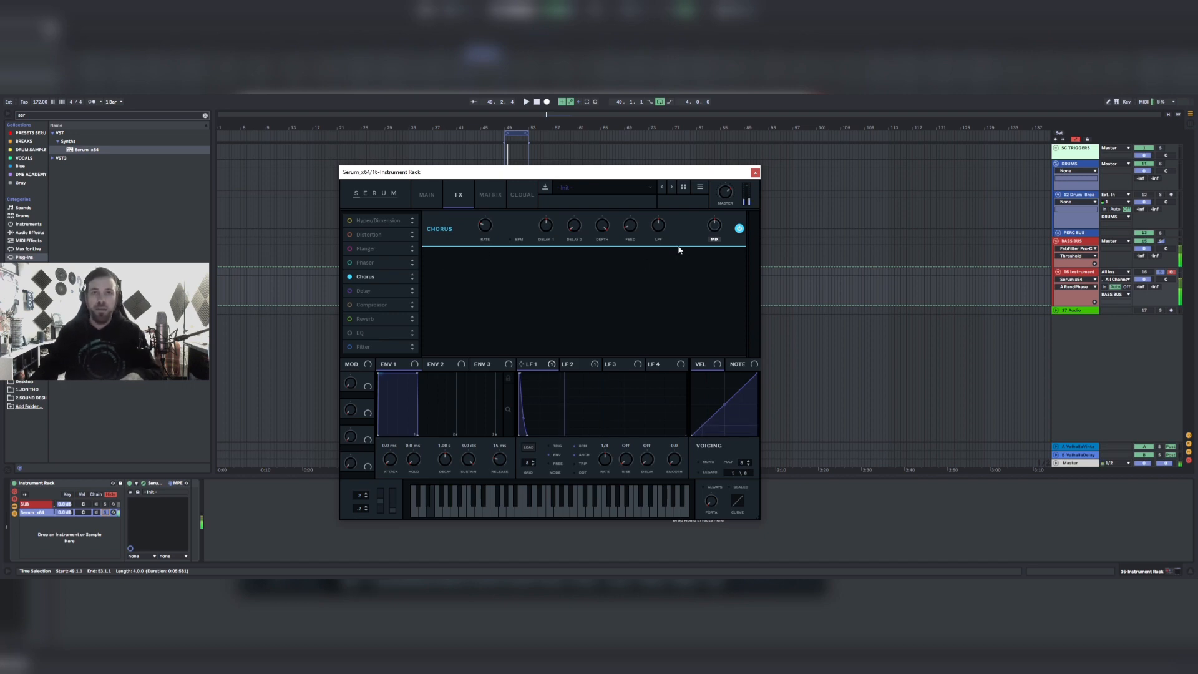
pyautogui.moveTo(715, 228); pyautogui.dragTo(717, 214)
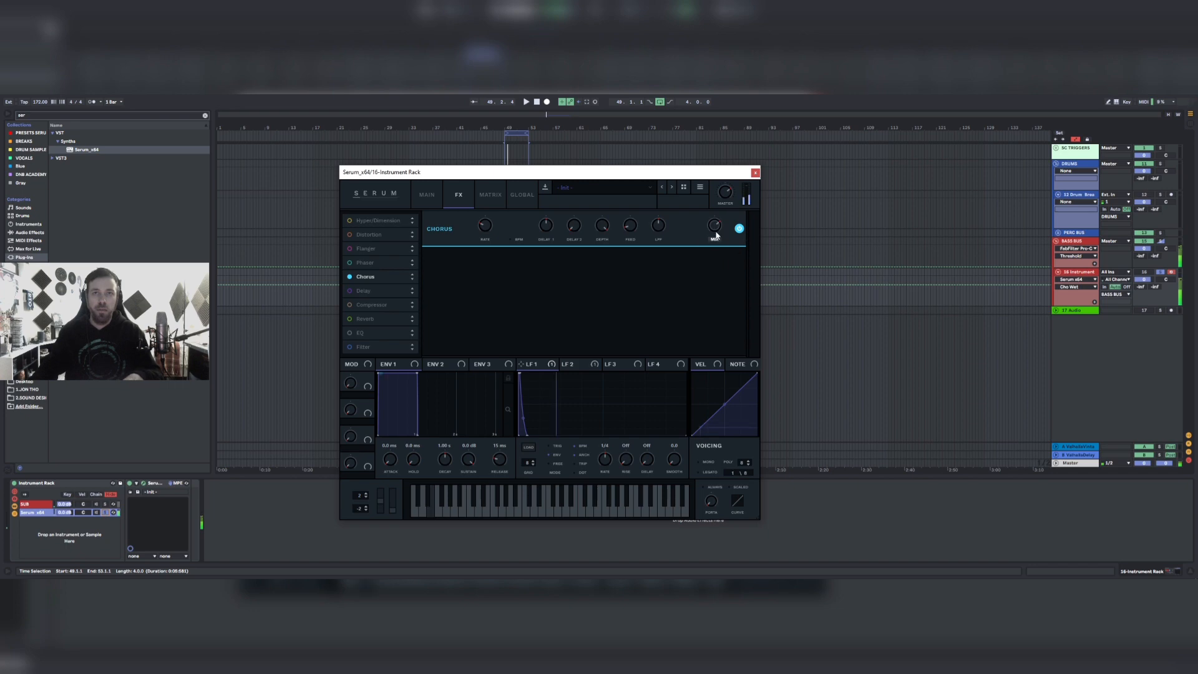
pyautogui.click(658, 230)
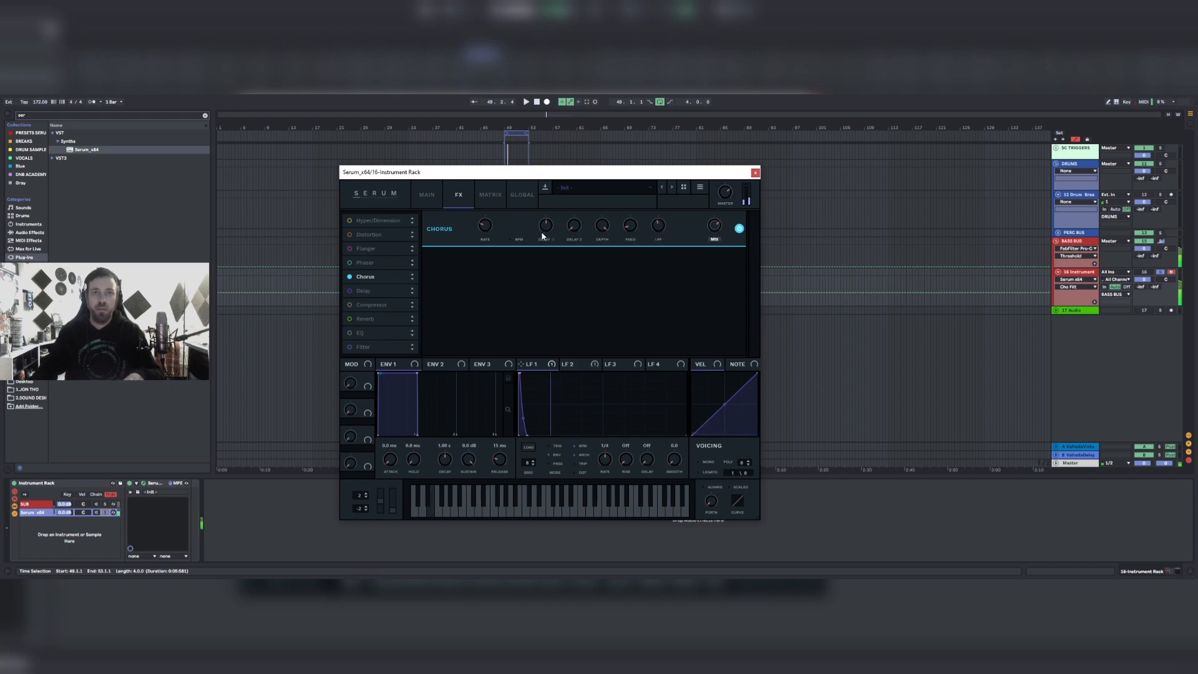
pyautogui.moveTo(631, 227); pyautogui.dragTo(602, 256)
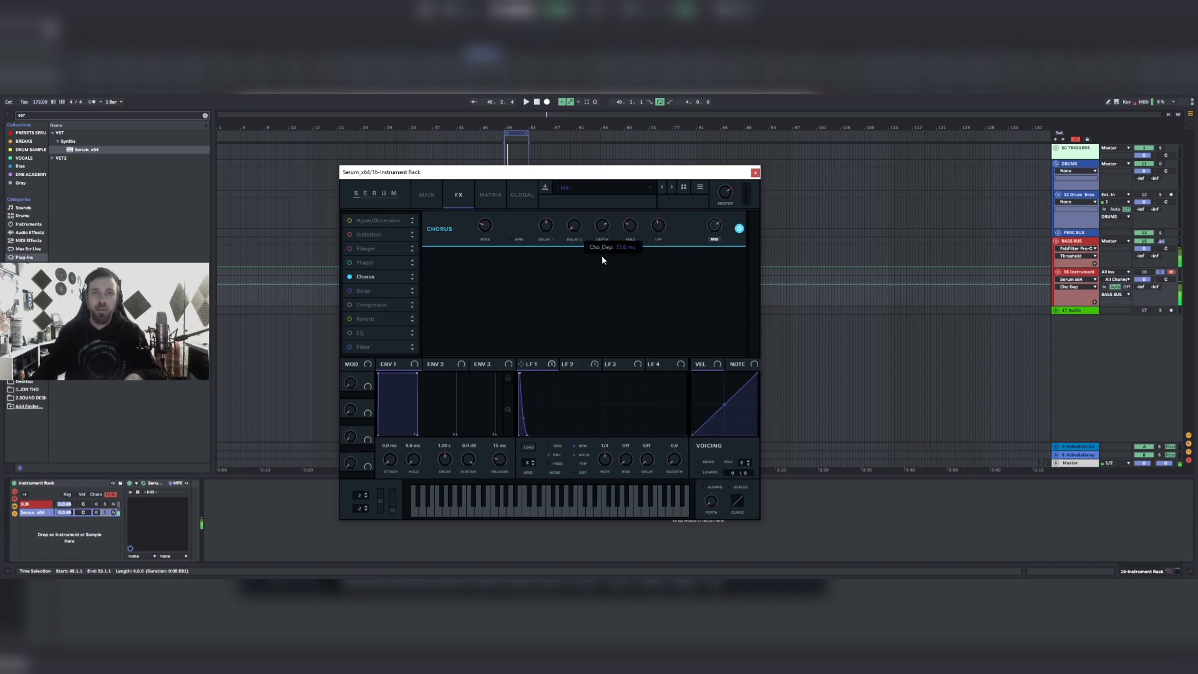
pyautogui.click(660, 222)
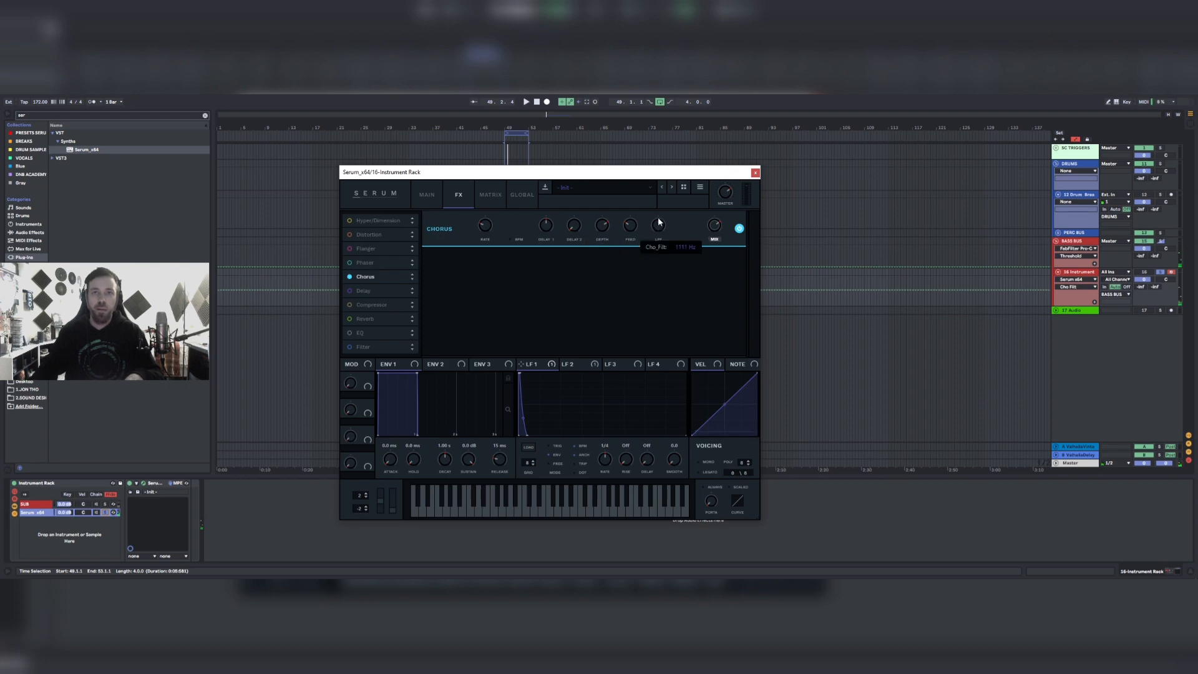
pyautogui.moveTo(659, 222)
pyautogui.mouseDown()
pyautogui.moveTo(658, 262)
pyautogui.moveTo(656, 186)
pyautogui.moveTo(654, 227)
pyautogui.mouseUp()
pyautogui.click(714, 239)
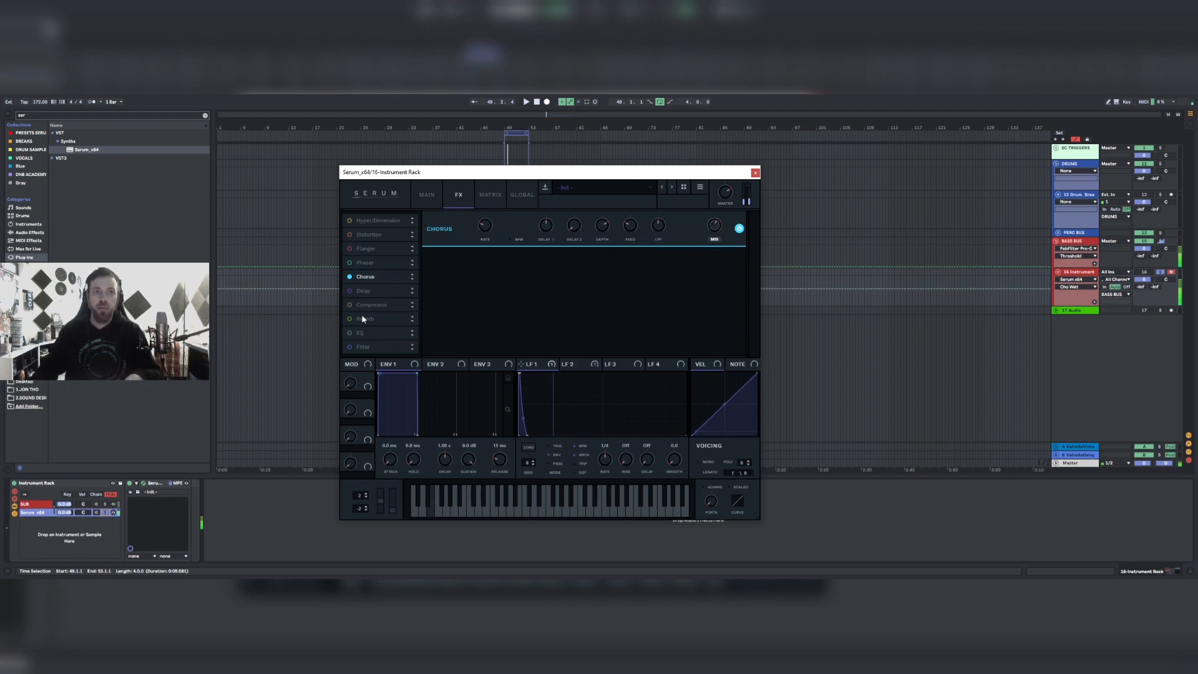
# Enable Hyper/Dimension, turn the Hyper mix fully down and dial in a small Dimension size and mix.
pyautogui.click(355, 224)
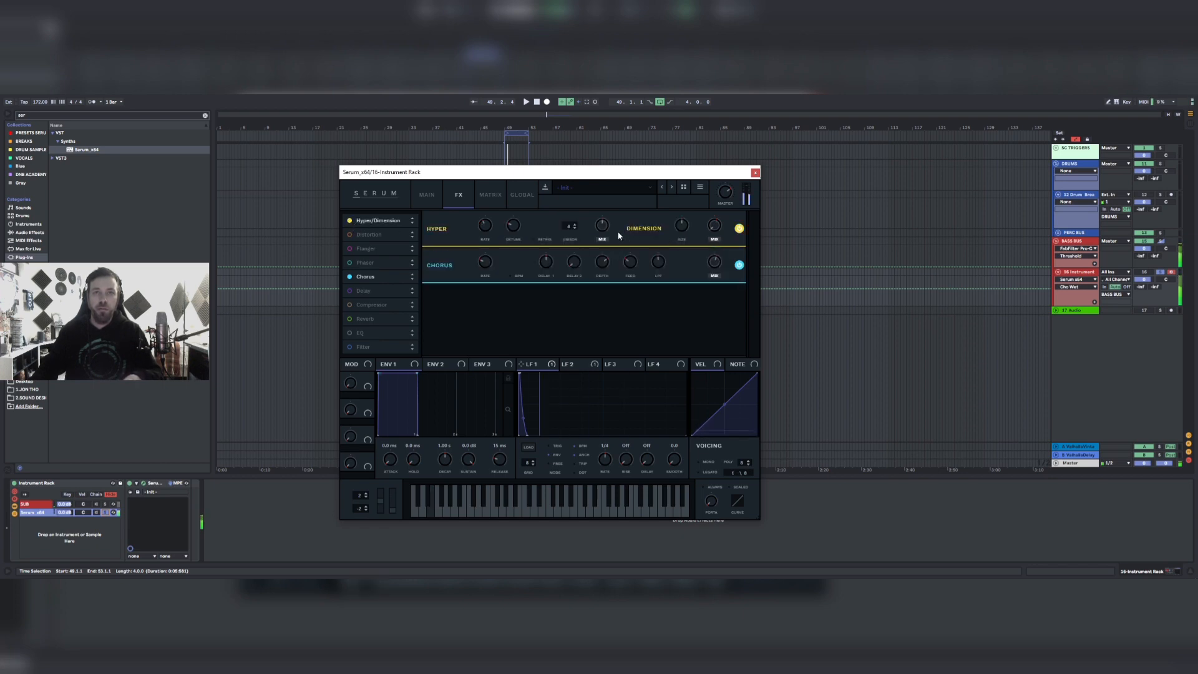
pyautogui.moveTo(602, 227); pyautogui.dragTo(595, 337)
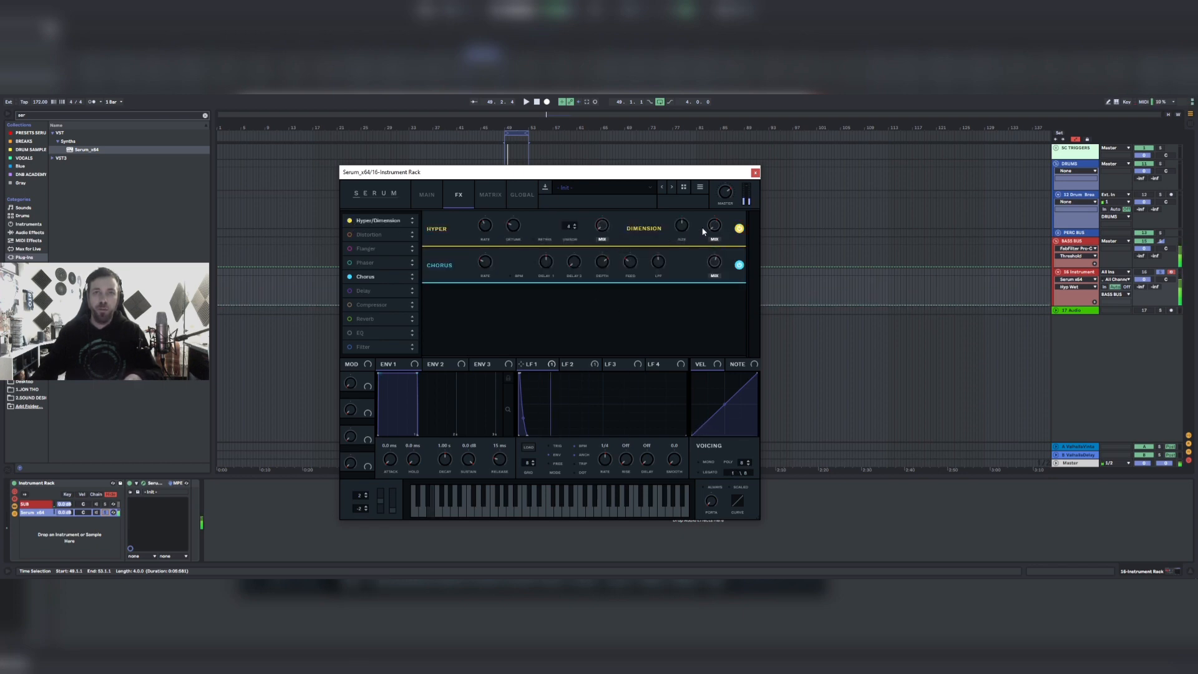
pyautogui.moveTo(712, 234); pyautogui.dragTo(681, 278)
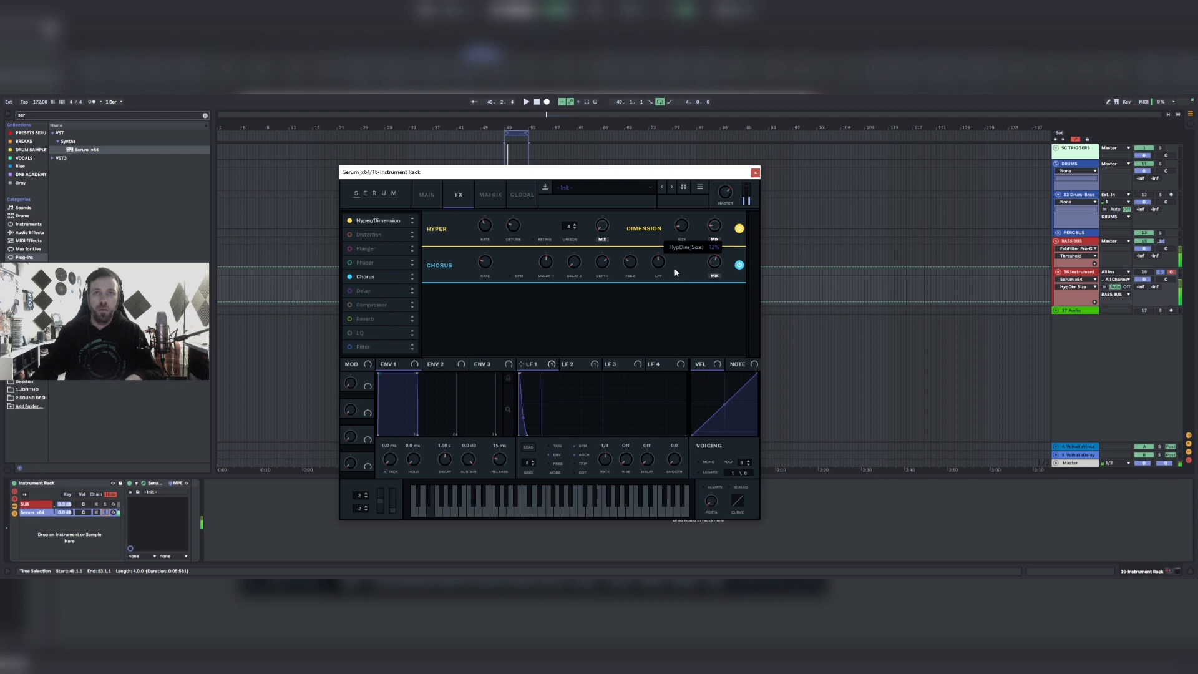
pyautogui.click(714, 228)
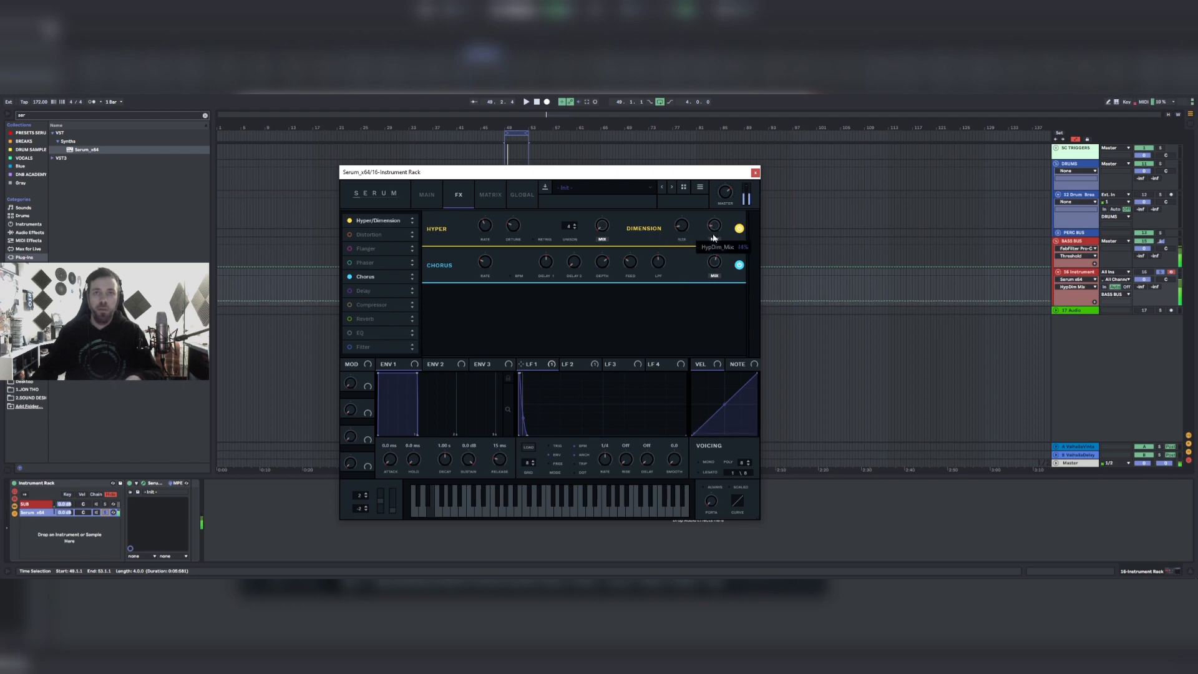
# Shape LFO 3 into a very short spike modulating Osc A's coarse pitch, adjusting its amount and setting its rate to 1/2.
pyautogui.click(426, 196)
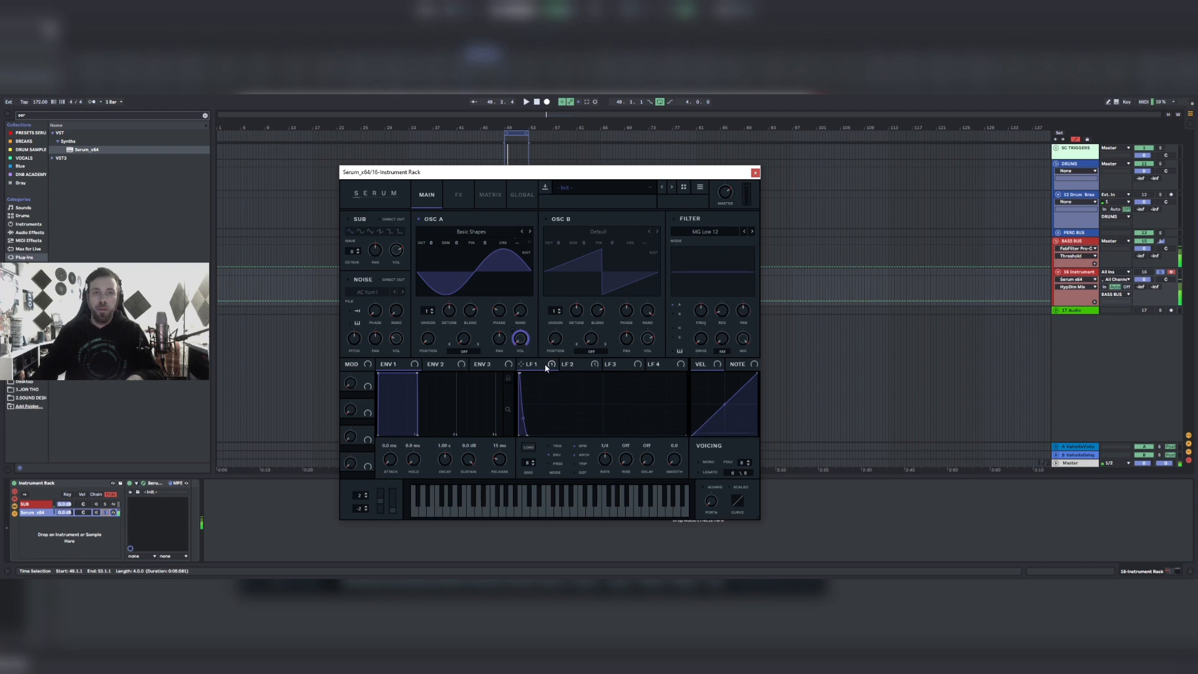
pyautogui.click(618, 365)
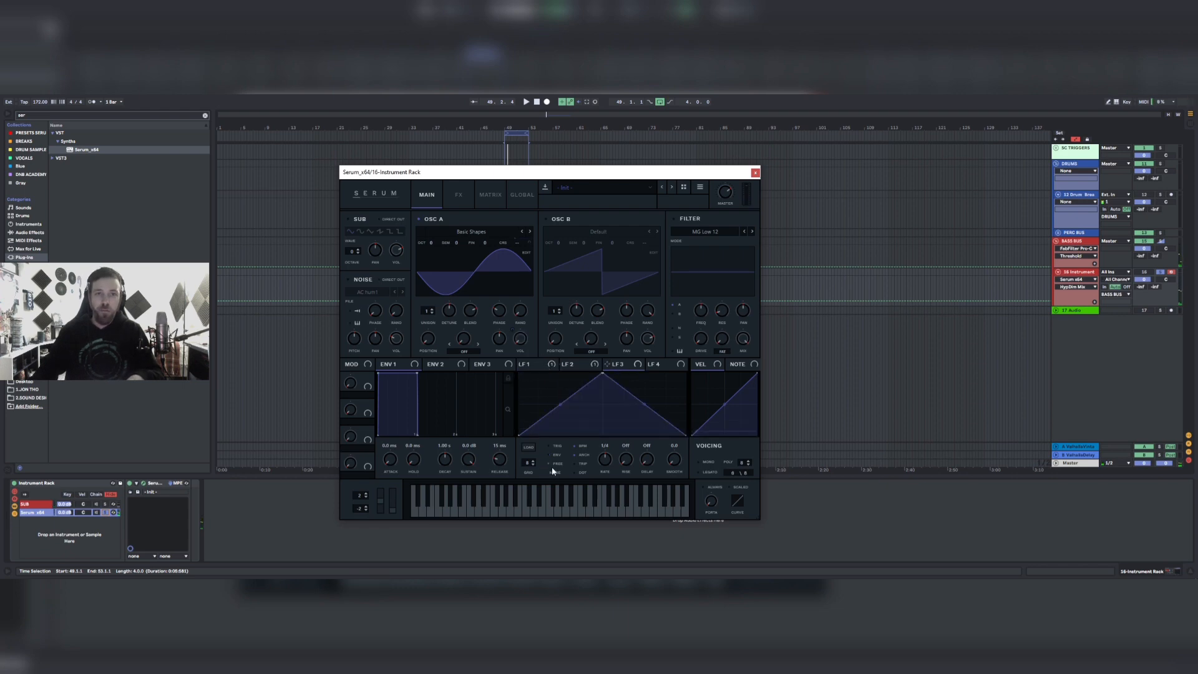
pyautogui.moveTo(604, 375); pyautogui.dragTo(520, 470)
pyautogui.doubleClick(535, 381)
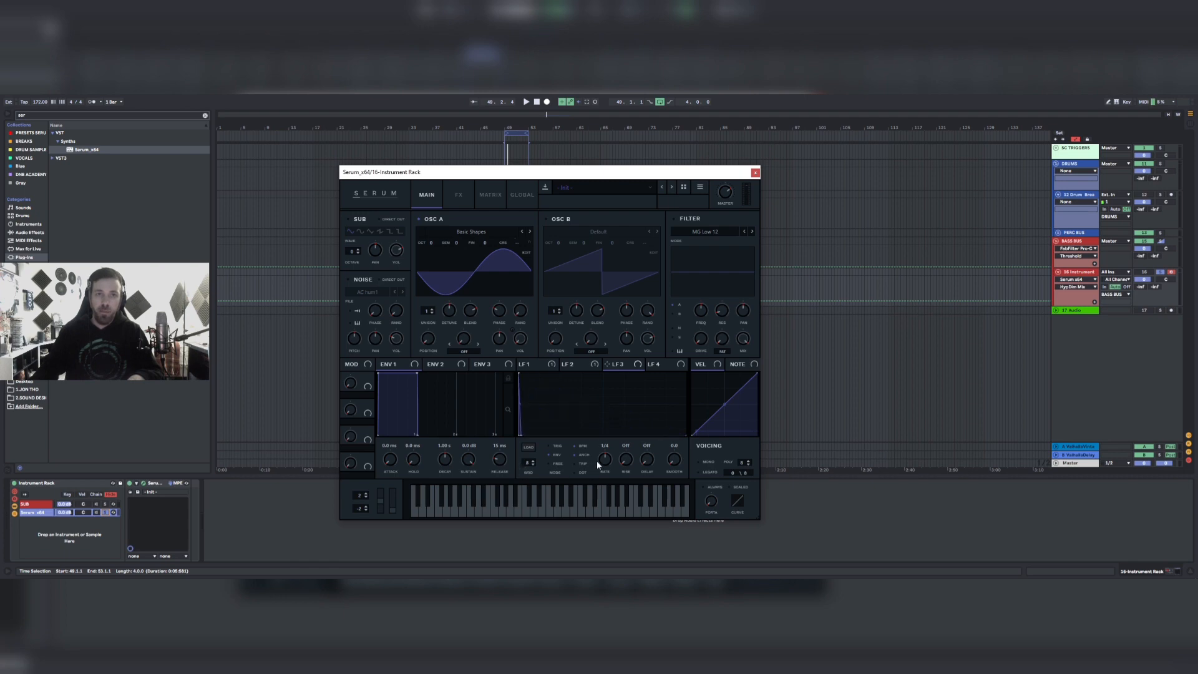
pyautogui.moveTo(607, 364); pyautogui.dragTo(520, 246)
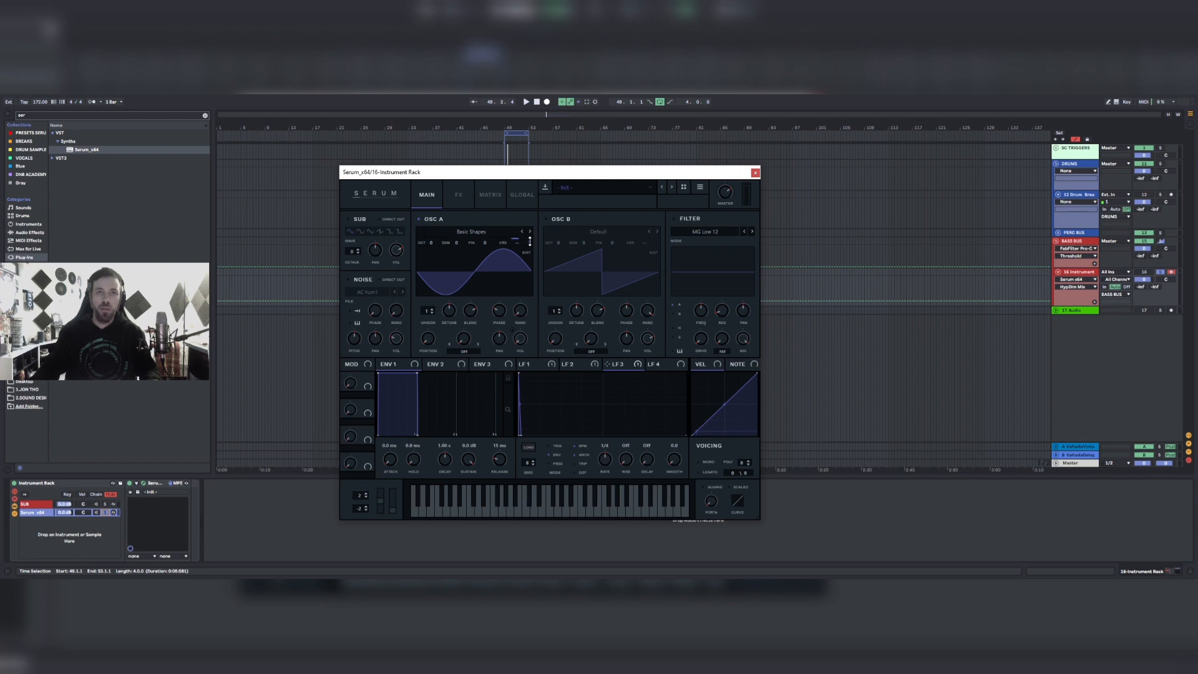
pyautogui.moveTo(530, 241)
pyautogui.mouseDown()
pyautogui.moveTo(528, 217)
pyautogui.moveTo(534, 257)
pyautogui.mouseUp()
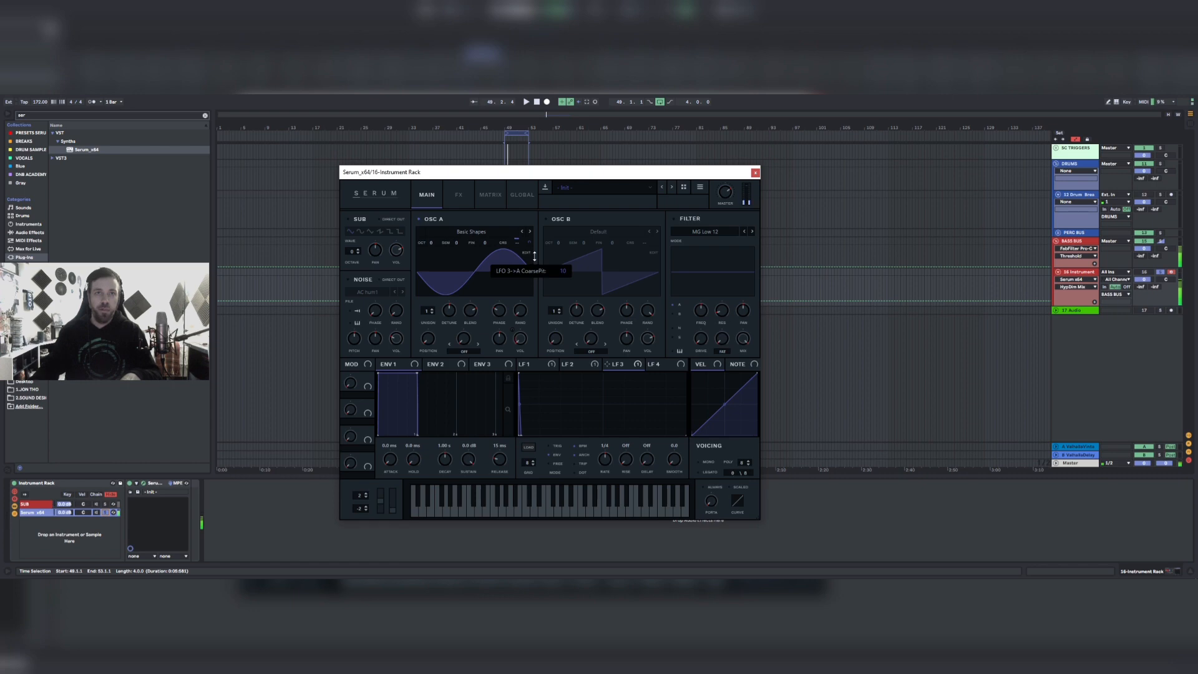
pyautogui.moveTo(605, 461); pyautogui.dragTo(608, 471)
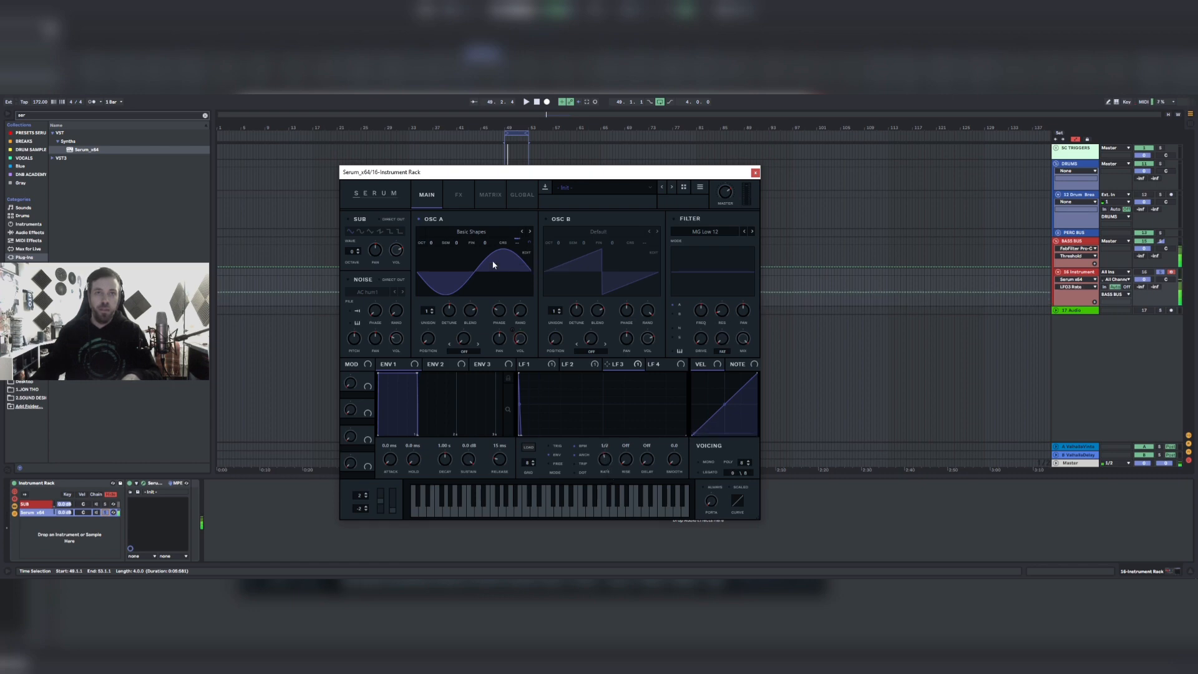
# Fine-tune the Dimension effect's size and mix.
pyautogui.click(460, 195)
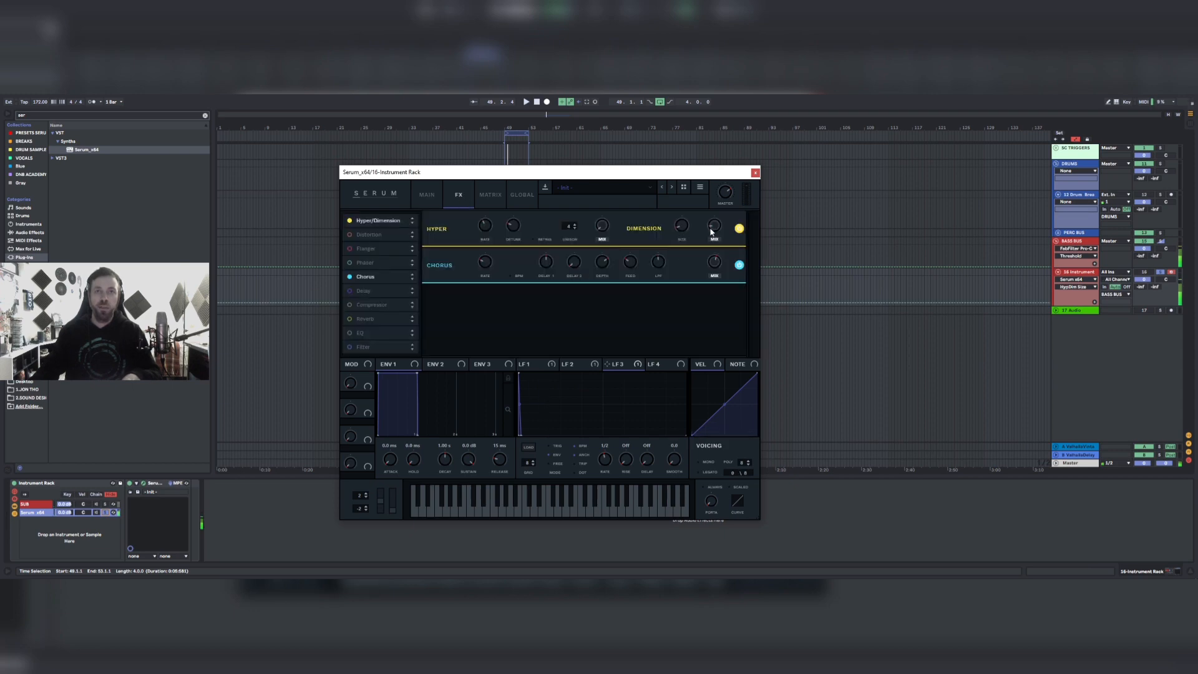
pyautogui.moveTo(716, 241); pyautogui.dragTo(717, 244)
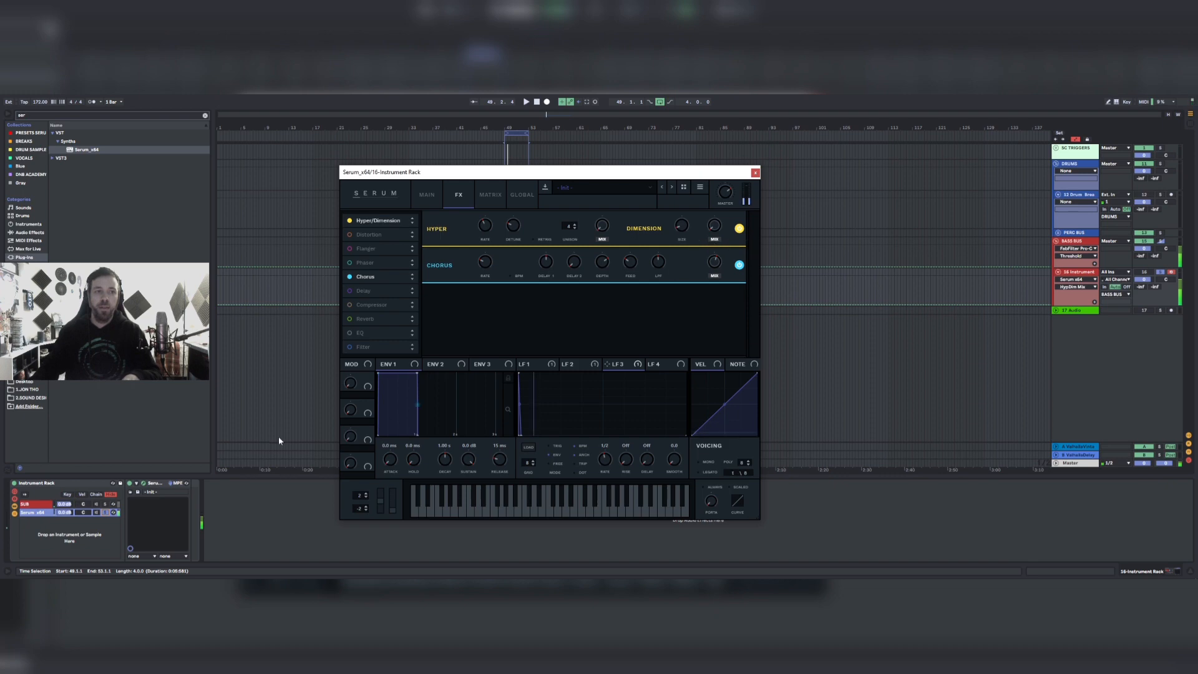
# Raise the second Serum's master volume and unsolo its chain so both layers play together.
pyautogui.moveTo(722, 193); pyautogui.dragTo(720, 181)
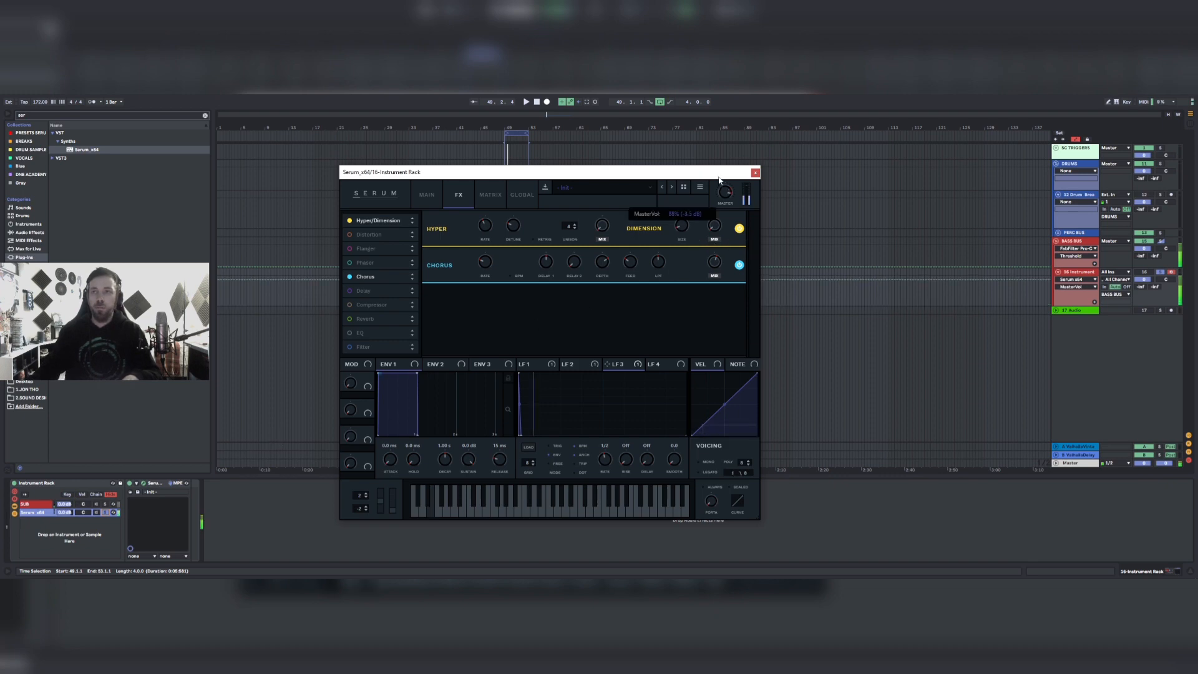
pyautogui.click(105, 514)
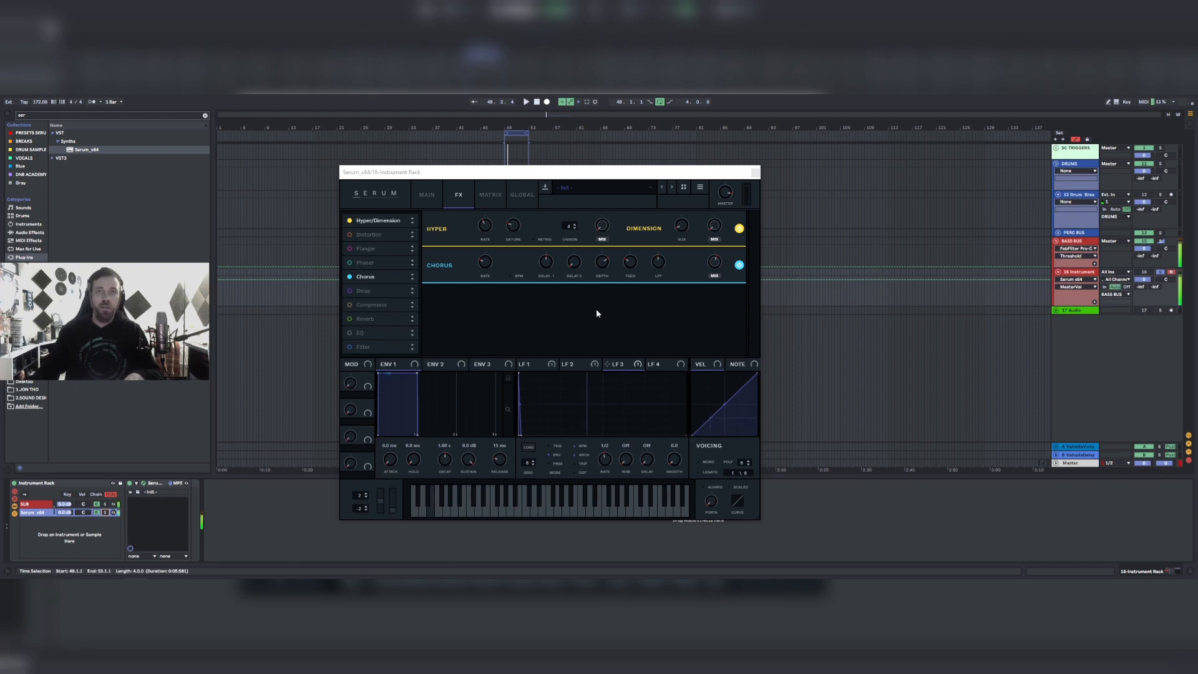
# View the bass in the SPAN Plus analyzer on the Master track and close it again.
pyautogui.click(723, 192)
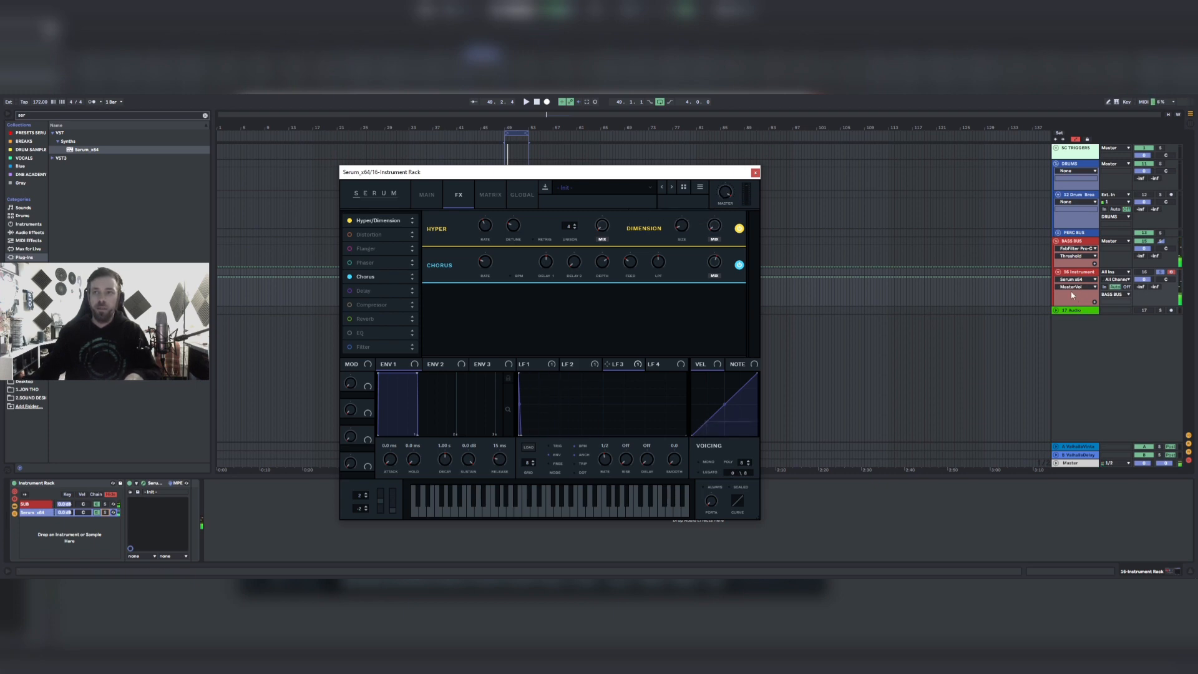
pyautogui.click(1083, 465)
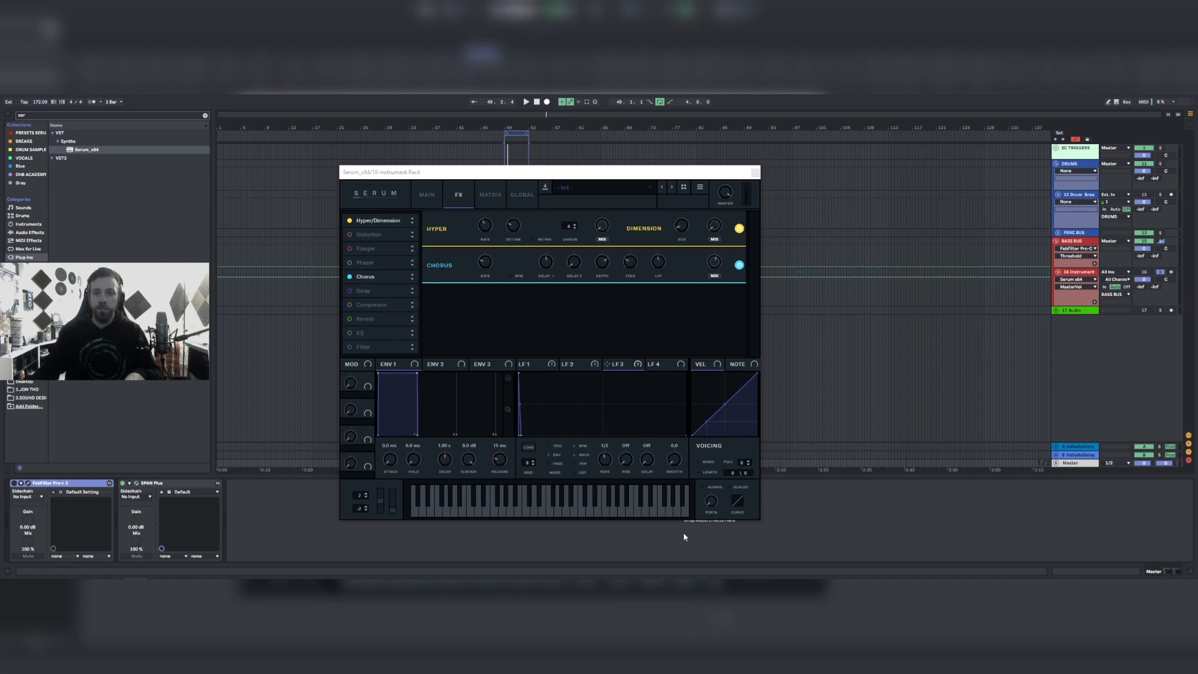
pyautogui.moveTo(749, 577); pyautogui.dragTo(634, 212)
pyautogui.click(1078, 280)
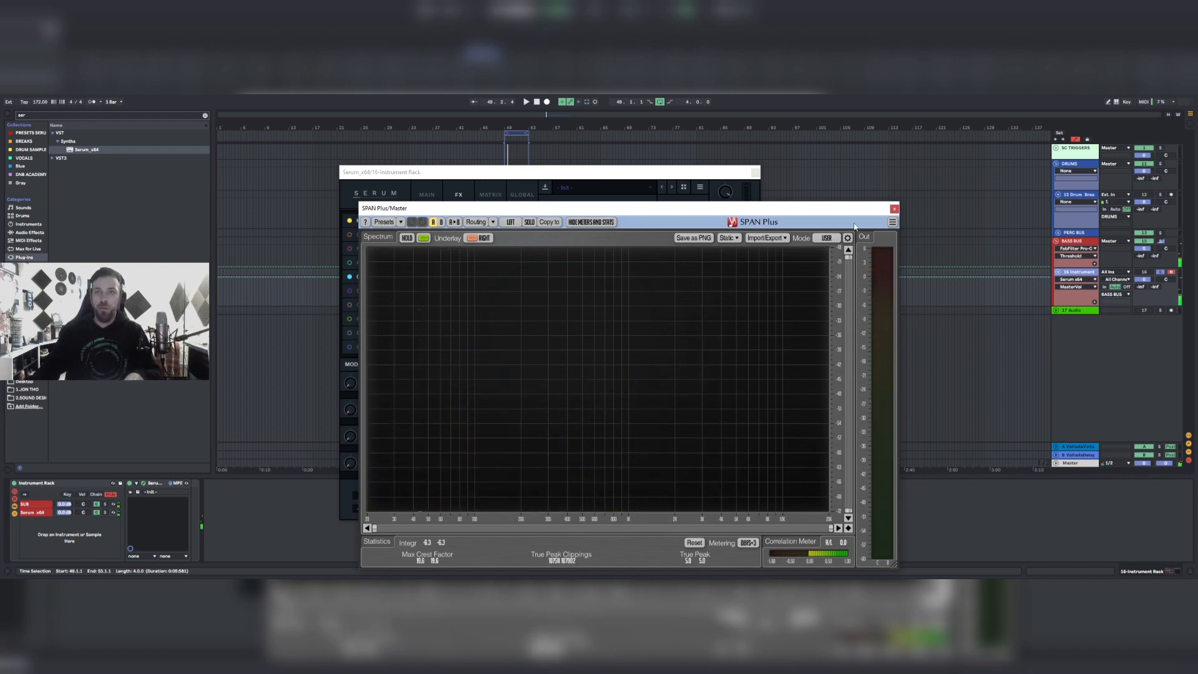
pyautogui.click(894, 208)
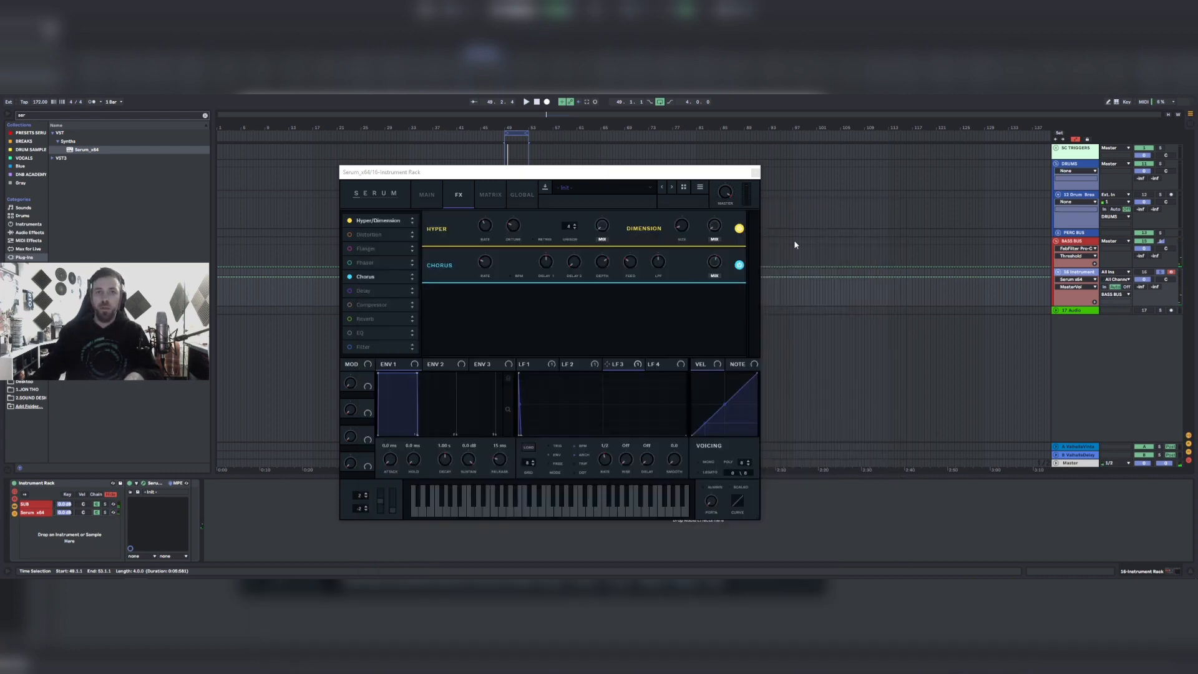
# Close the Serum window, hide the track automation and rename the rack's second chain as PERC.
pyautogui.click(425, 200)
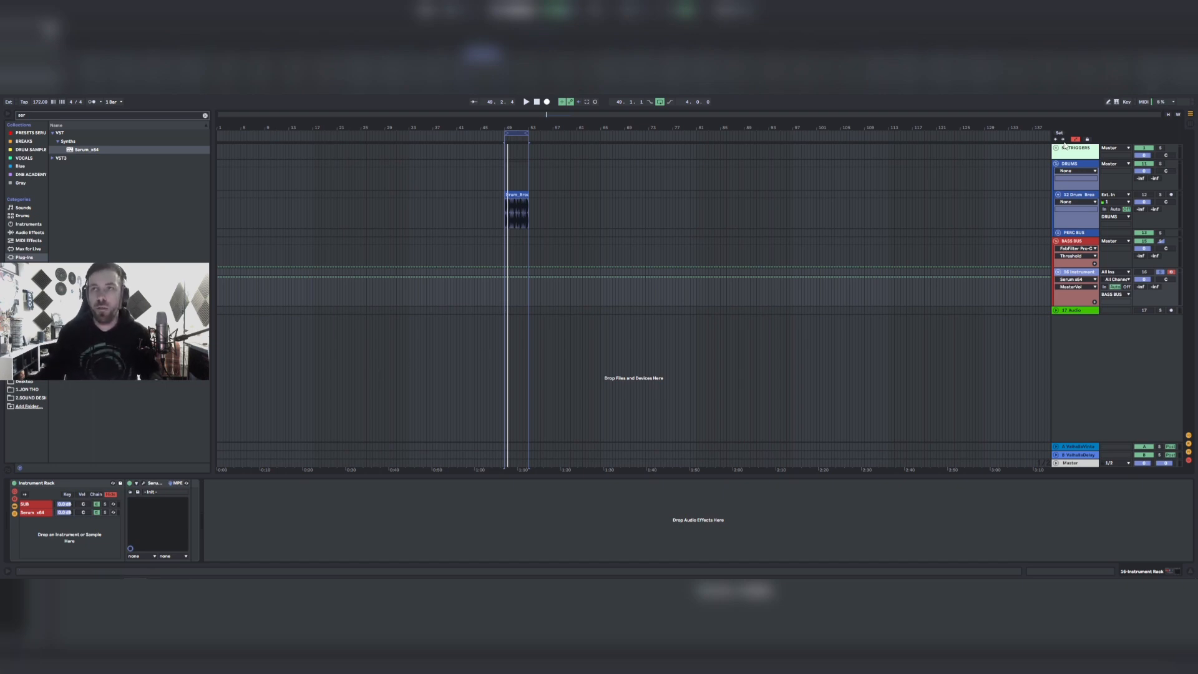
pyautogui.press('a')
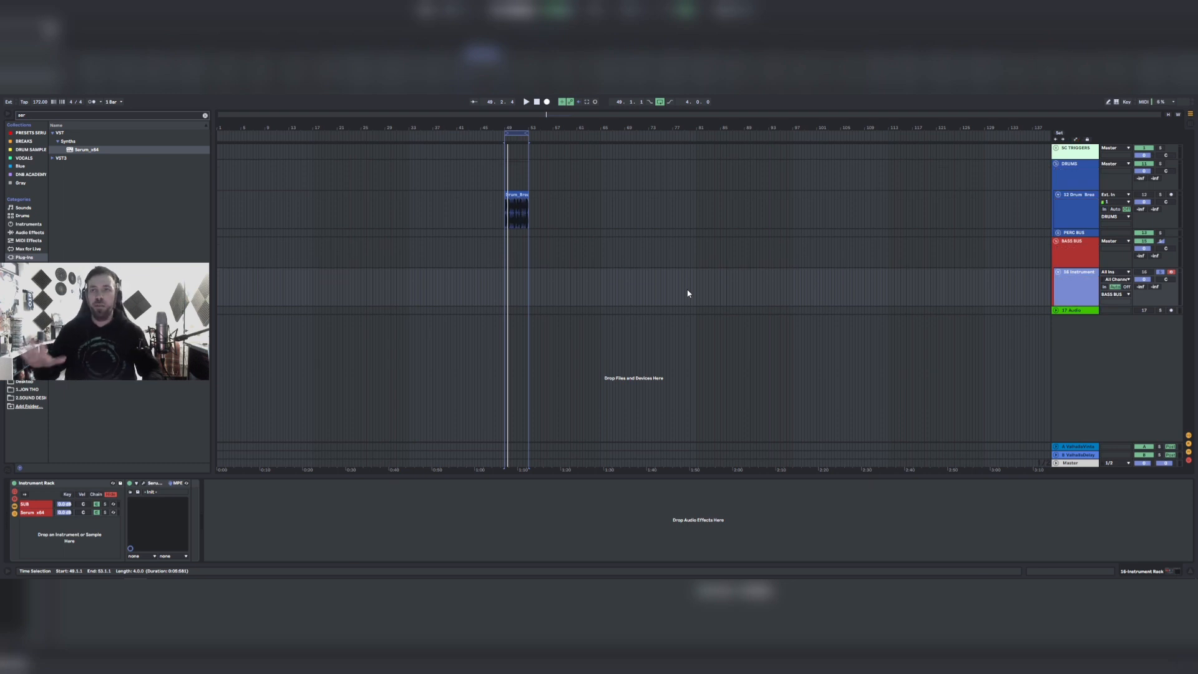
pyautogui.click(30, 513)
pyautogui.press('super+r')
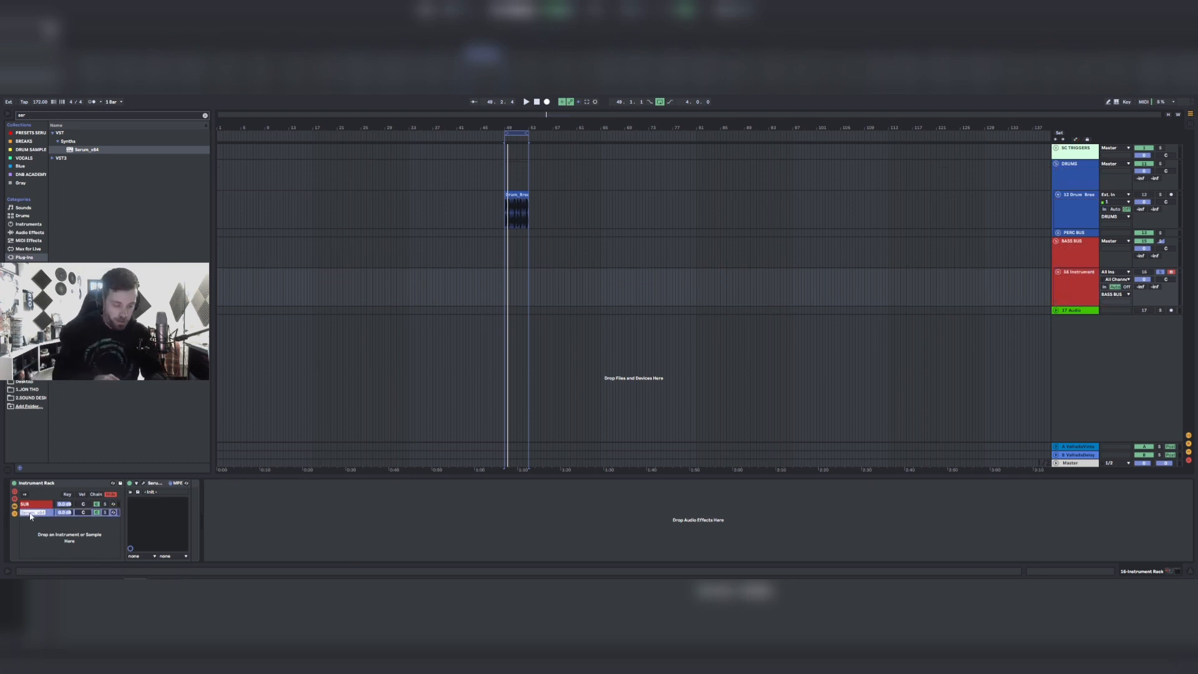
pyautogui.write('PERC')
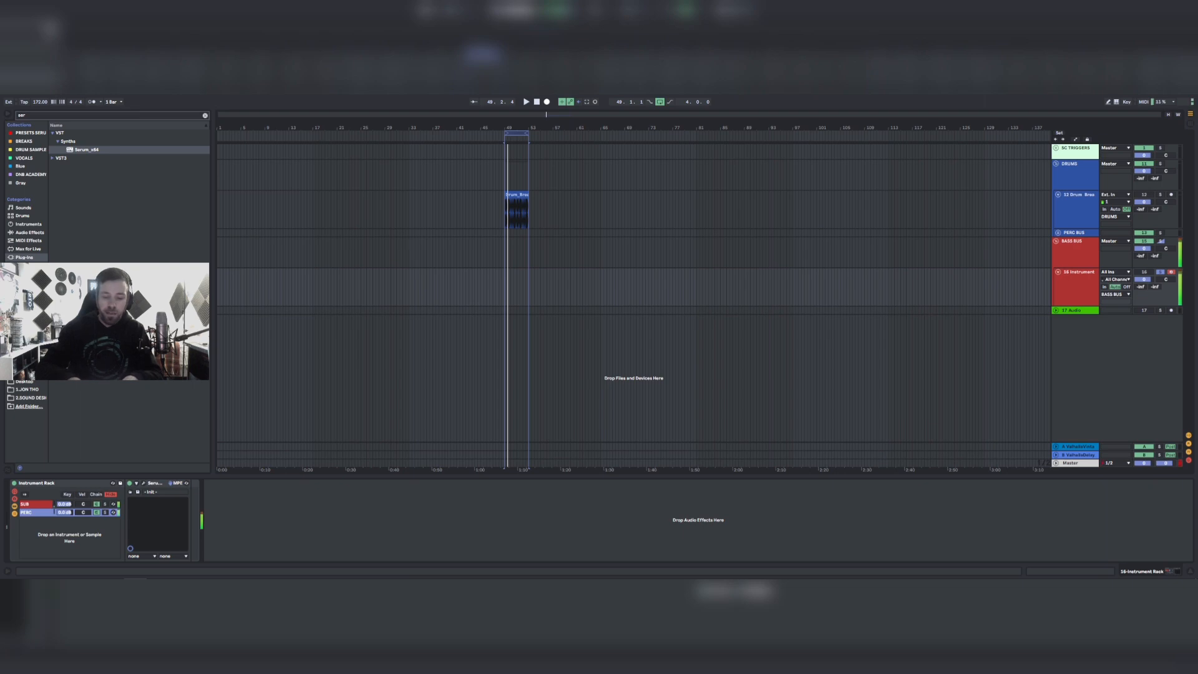
# Record a short MIDI bass phrase onto the instrument track within the looped section.
pyautogui.click(517, 132)
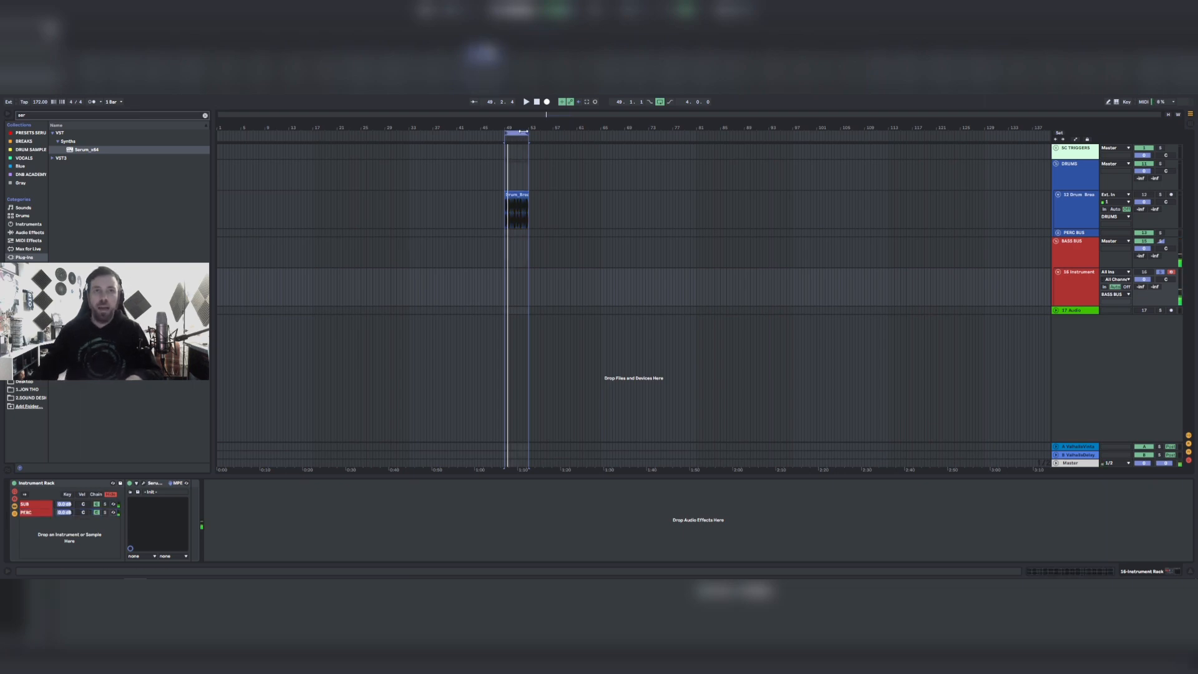
pyautogui.click(548, 102)
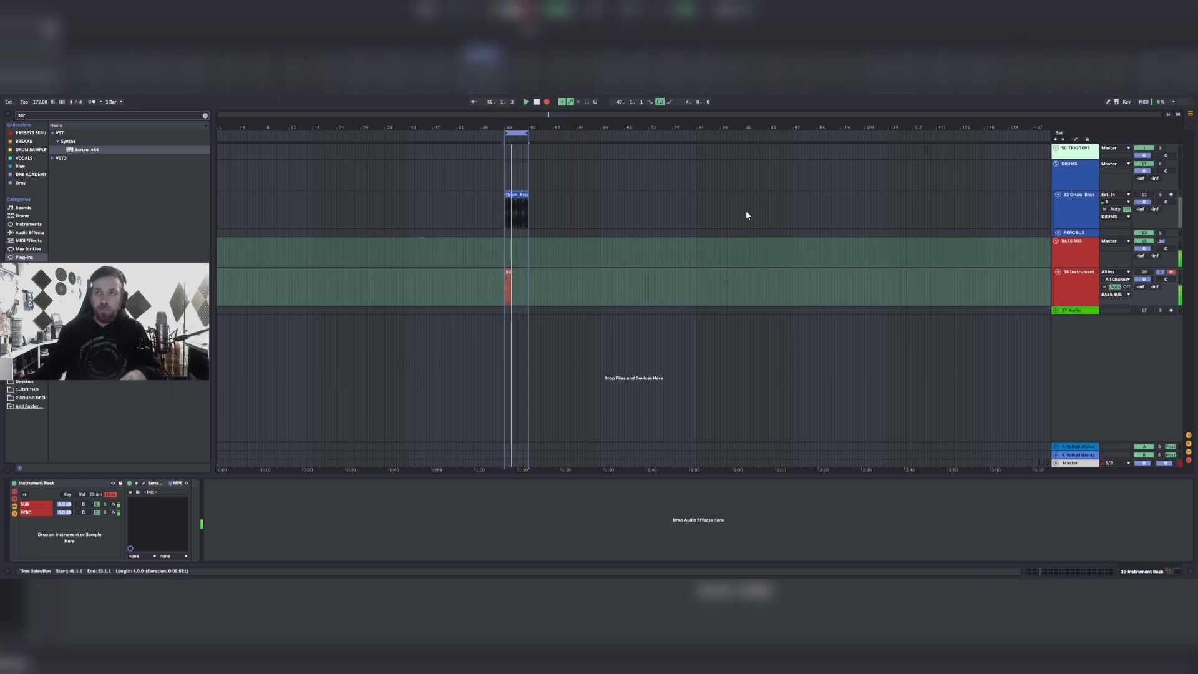
pyautogui.press('space')
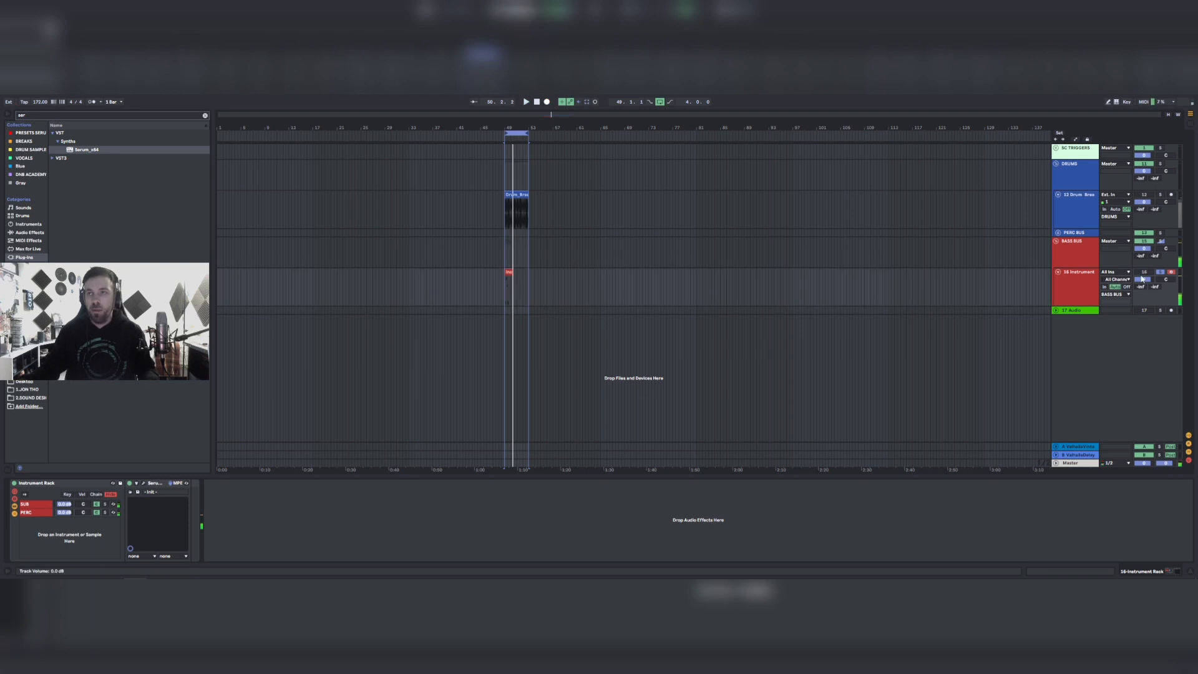
# Open the recorded clip's notes, play it against the drums and enlarge the note editor.
pyautogui.click(510, 271)
pyautogui.doubleClick(509, 272)
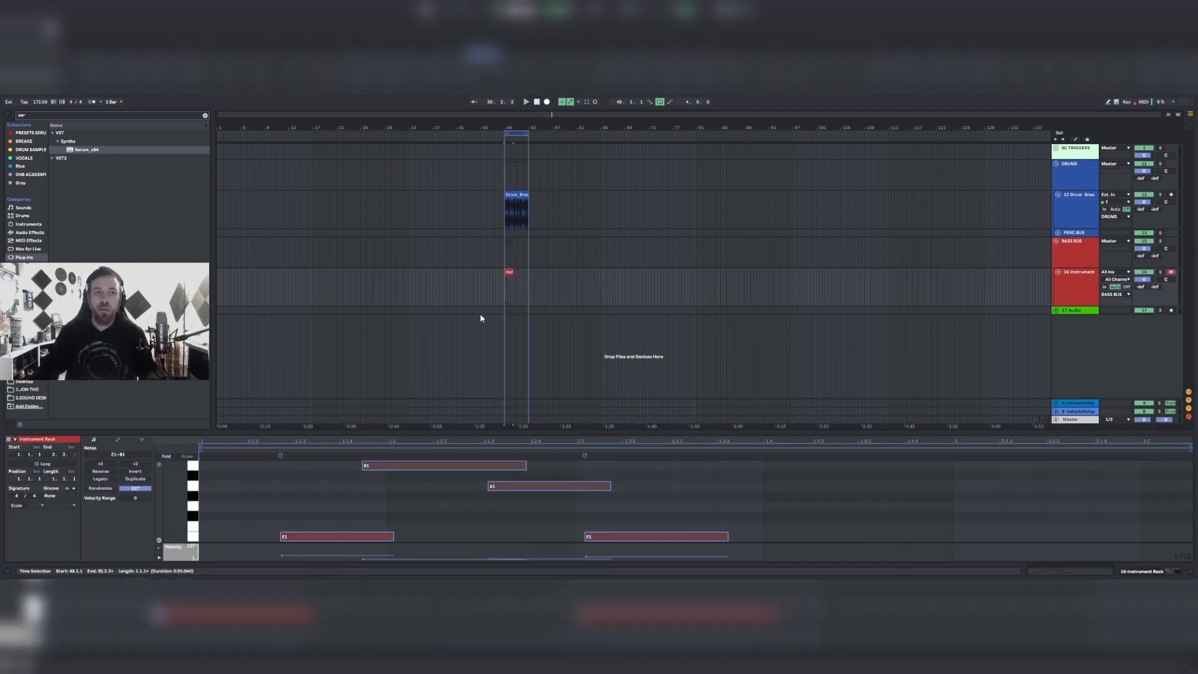
pyautogui.press('space')
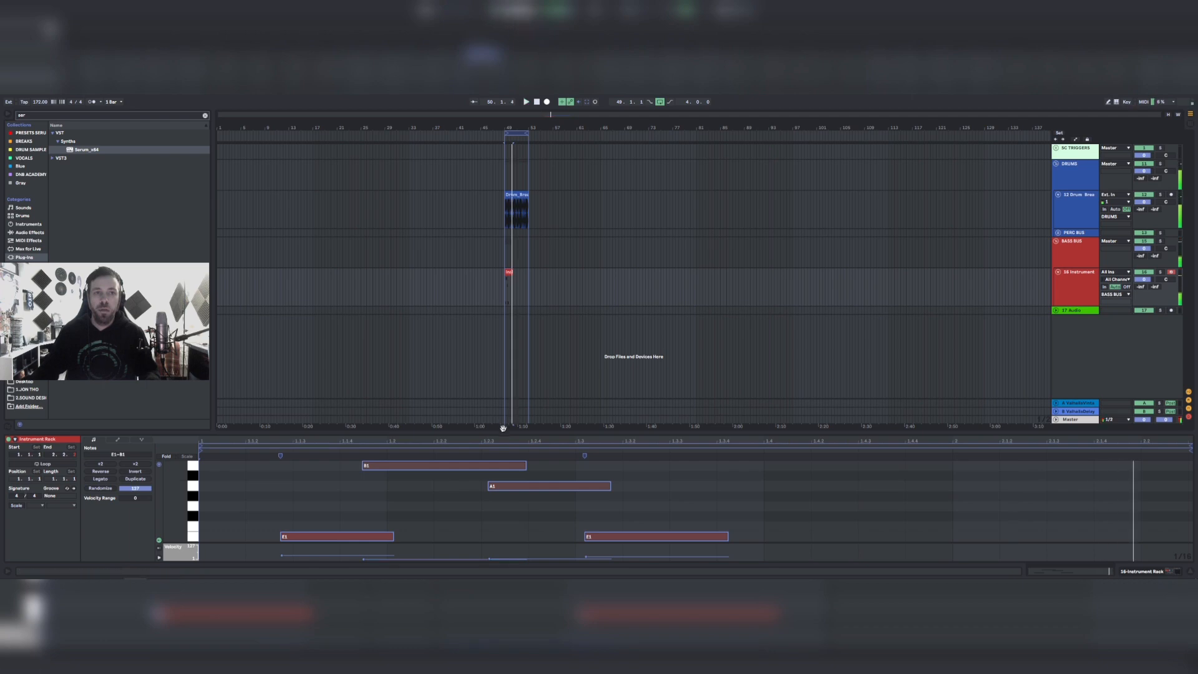
pyautogui.moveTo(503, 431); pyautogui.dragTo(503, 302)
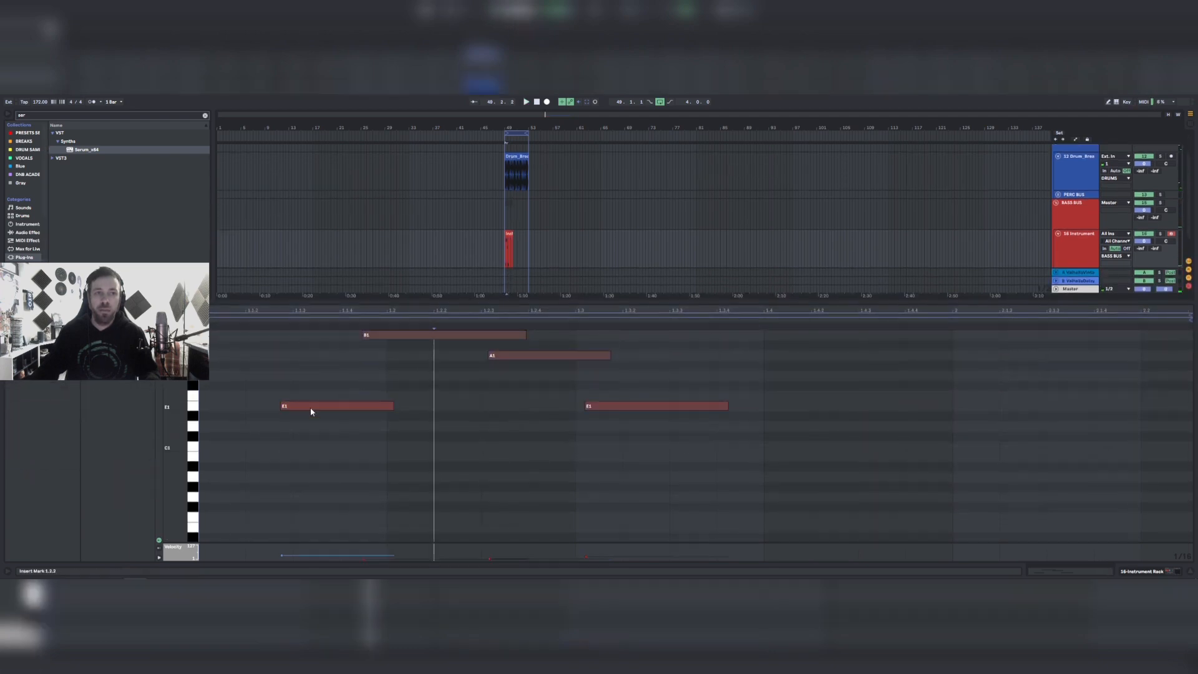
# Tighten the phrase's timing by moving the first E1 note slightly later and the B1, A1 and last E1 notes slightly earlier.
pyautogui.moveTo(310, 407); pyautogui.dragTo(326, 411)
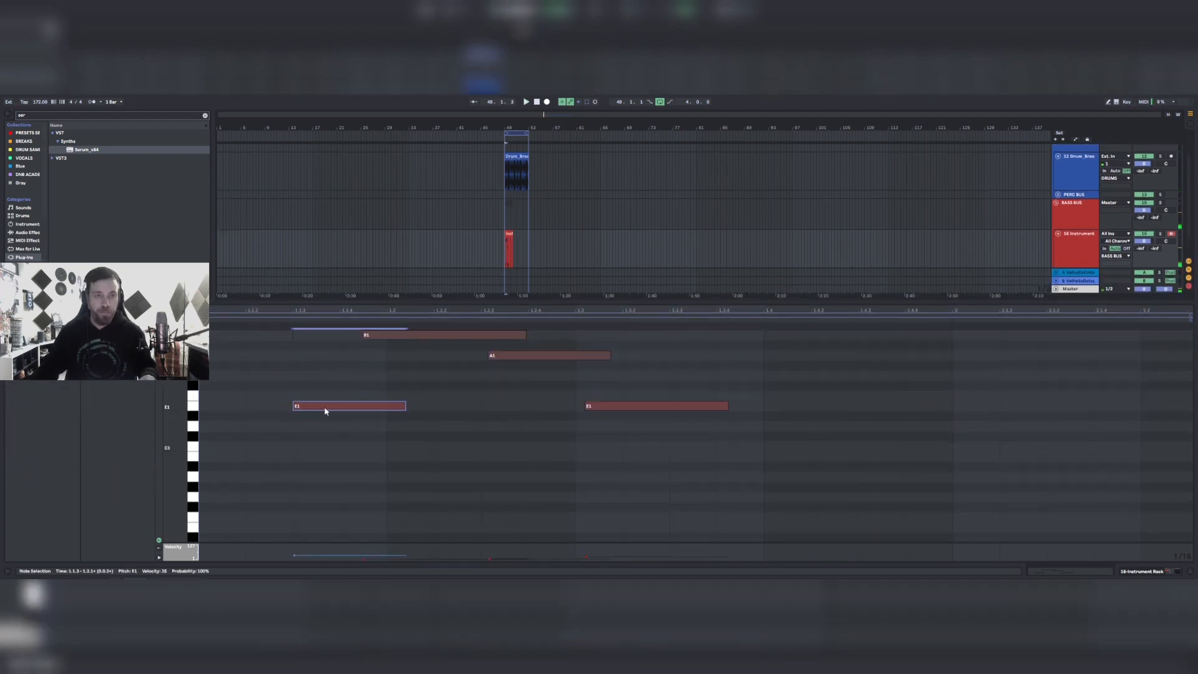
pyautogui.click(384, 336)
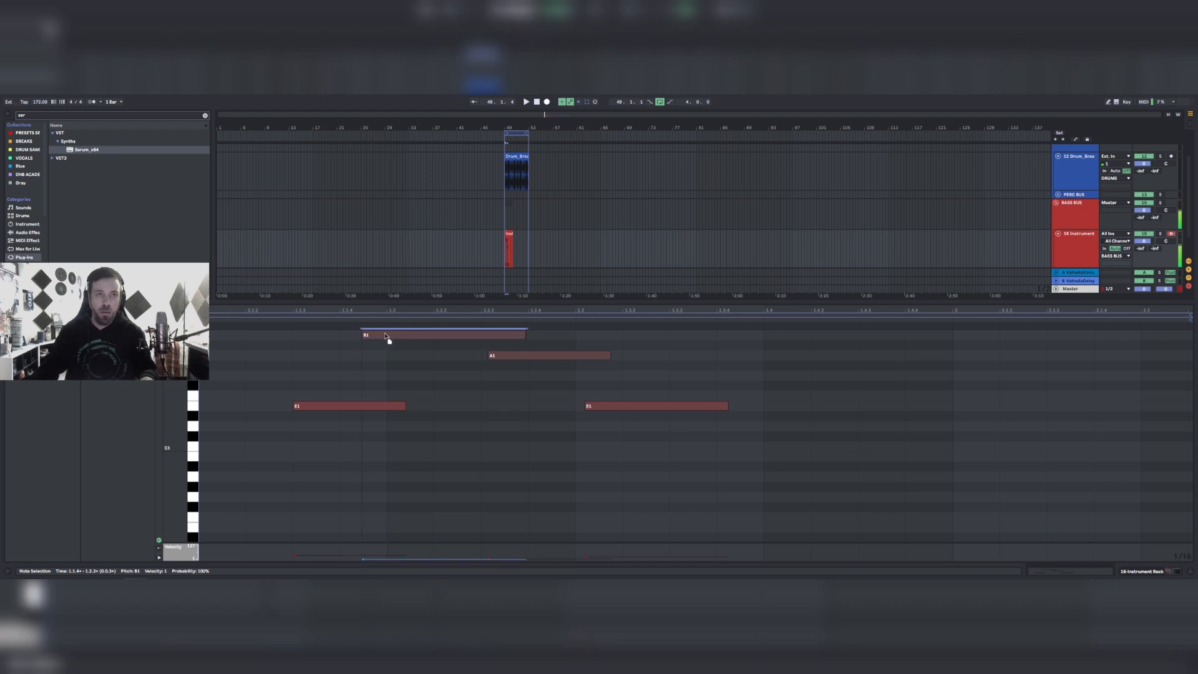
pyautogui.press('Left')
pyautogui.press('space')
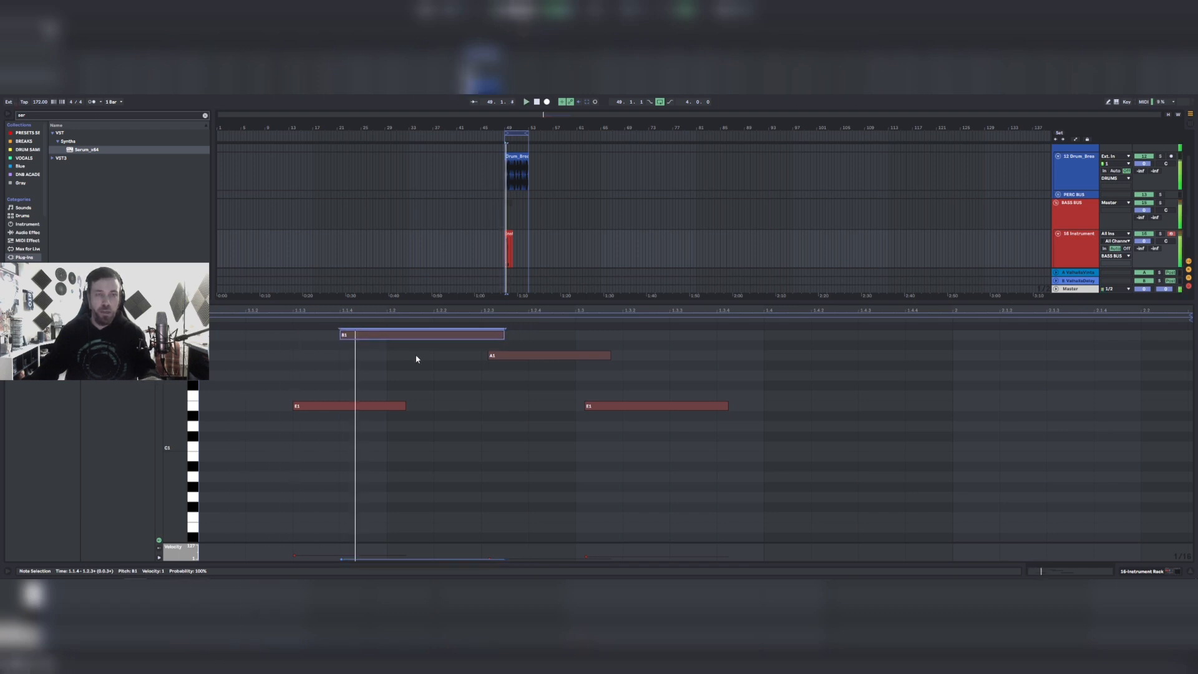
pyautogui.click(608, 407)
pyautogui.click(515, 357)
pyautogui.press('Left')
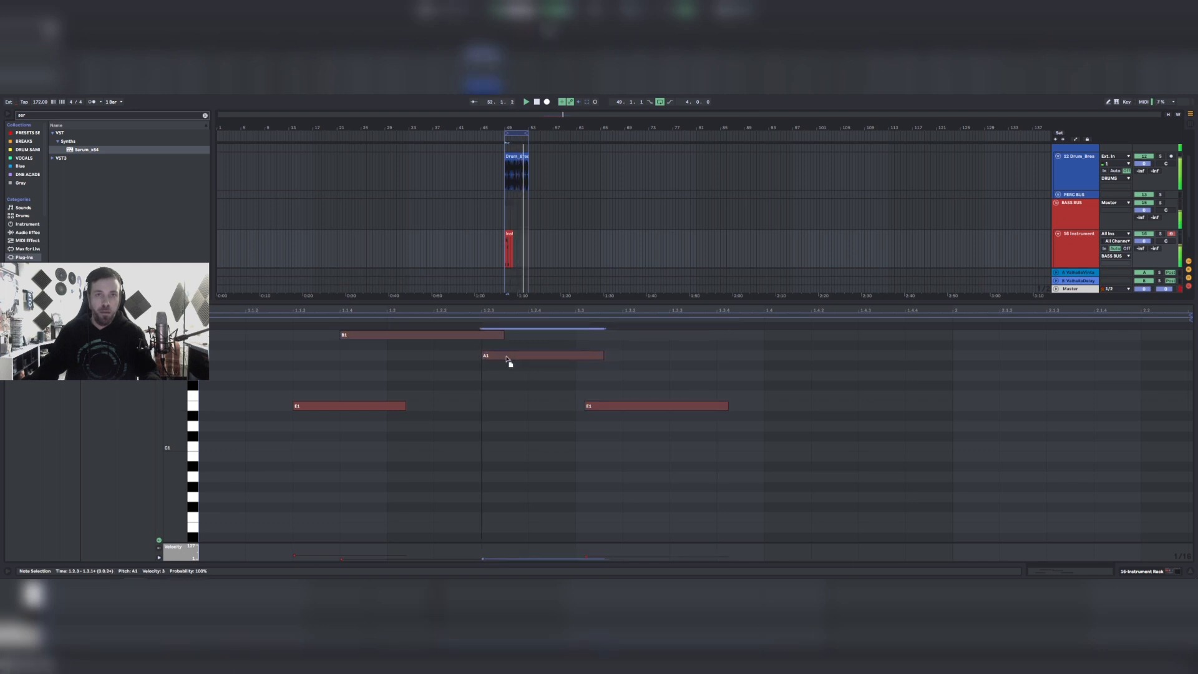
pyautogui.click(589, 410)
pyautogui.press('Left')
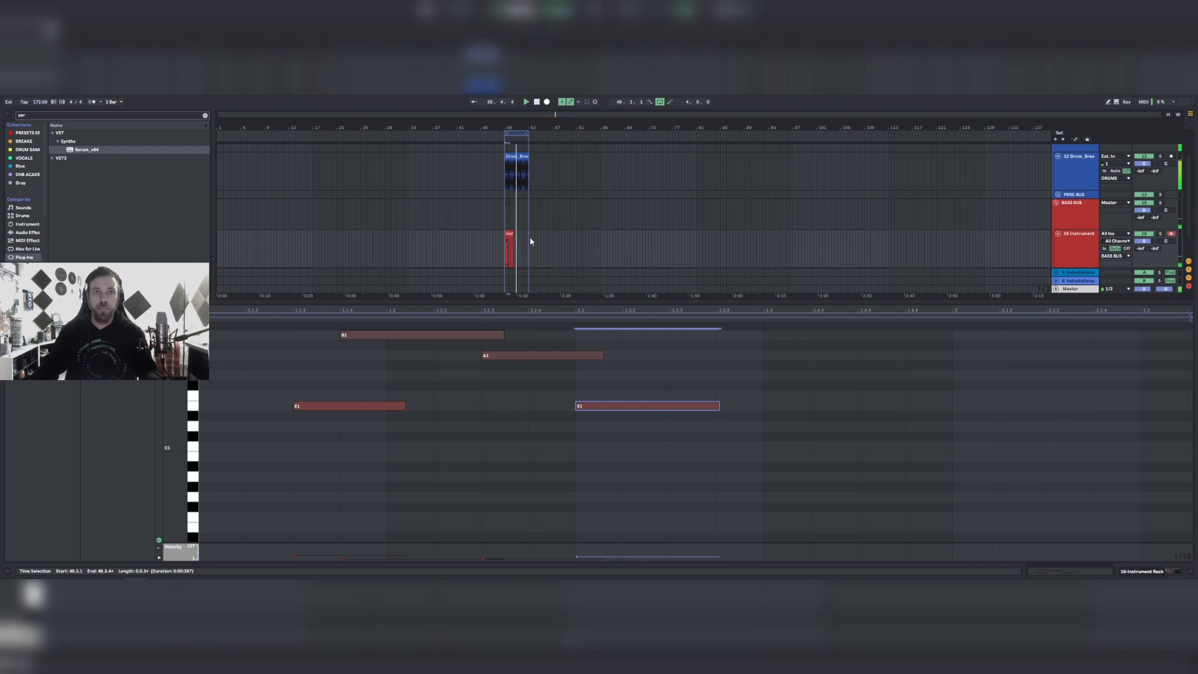
# Extend the bass clip to fill the four-bar loop and add four spaced copies of the E1 note after the phrase.
pyautogui.moveTo(529, 243); pyautogui.dragTo(508, 239)
pyautogui.click(509, 235)
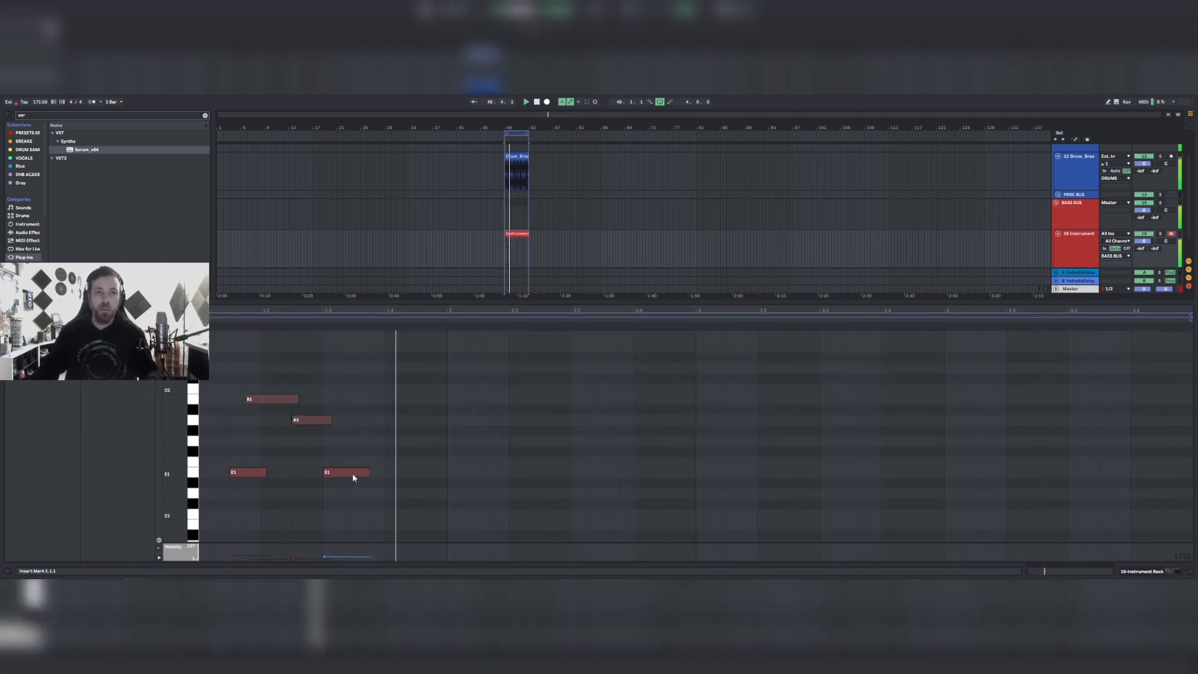
pyautogui.click(352, 474)
pyautogui.moveTo(346, 471); pyautogui.dragTo(488, 472)
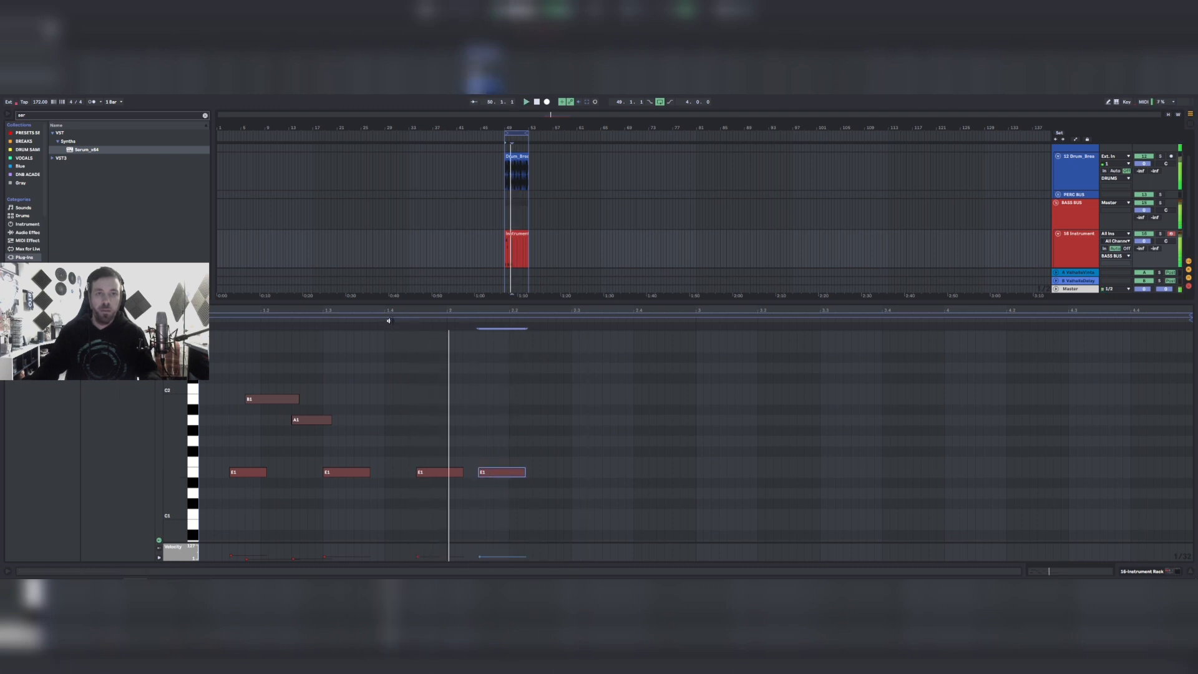
pyautogui.moveTo(507, 473); pyautogui.dragTo(535, 472)
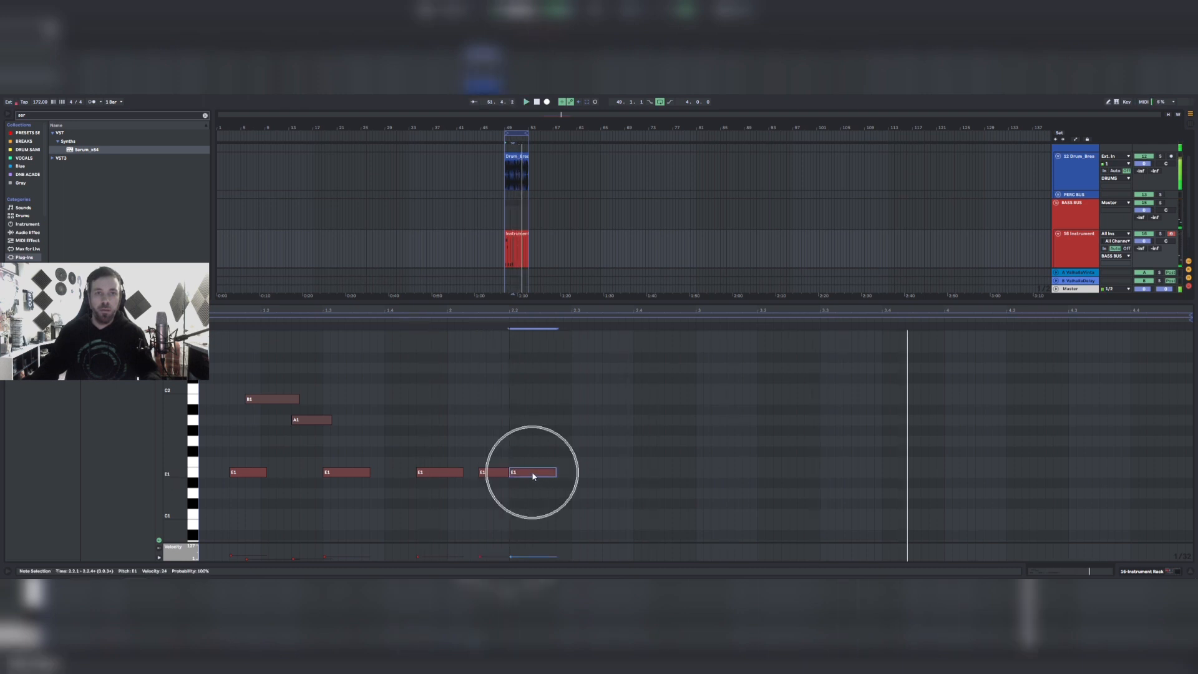
pyautogui.moveTo(531, 472); pyautogui.dragTo(655, 473)
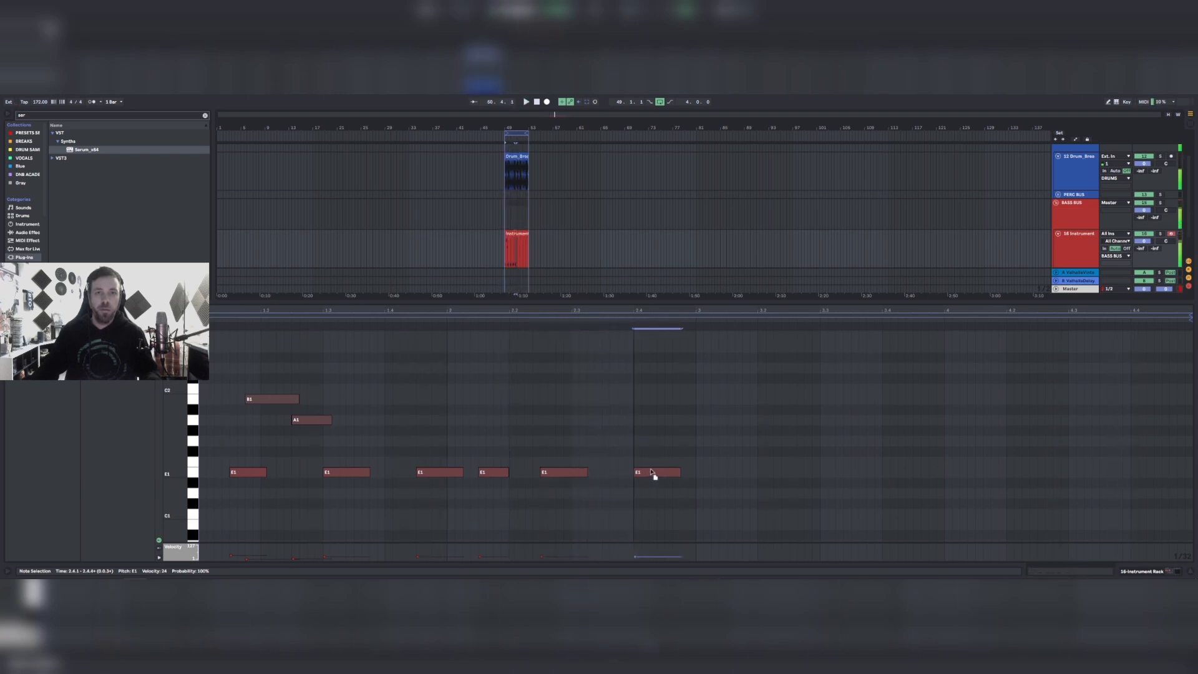
# Shorten the arrangement loop to two bars and move the last E1 note slightly earlier.
pyautogui.moveTo(517, 203); pyautogui.dragTo(505, 209)
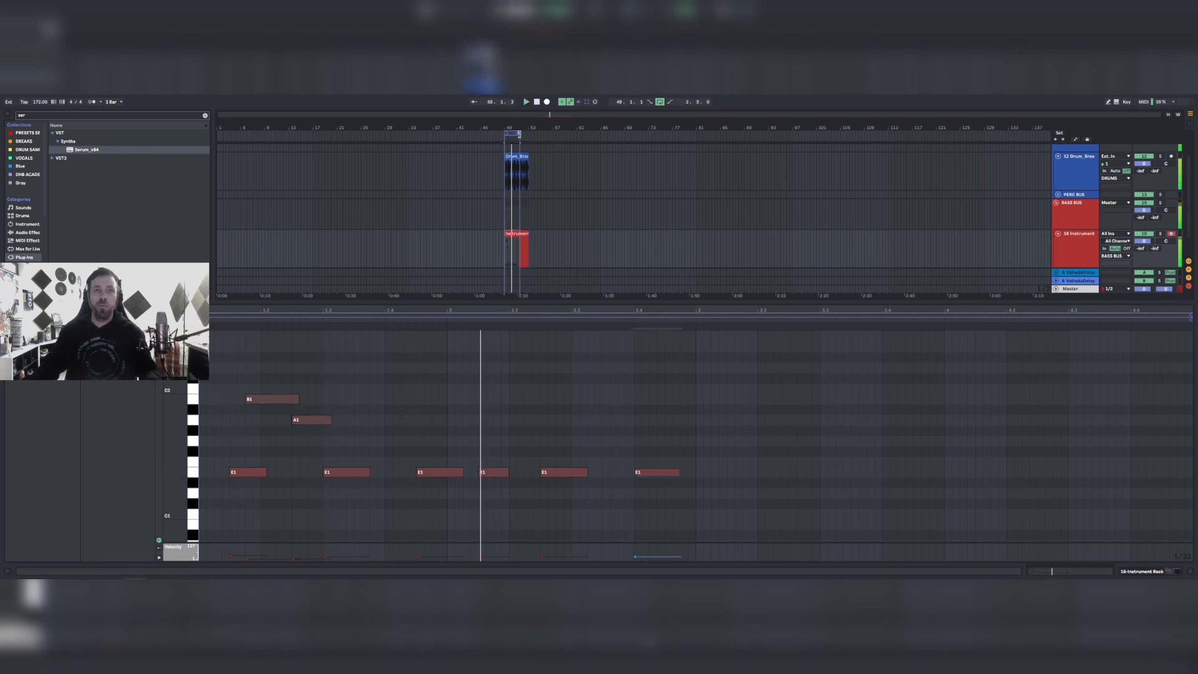
pyautogui.hotkey('ctrl', 'l')
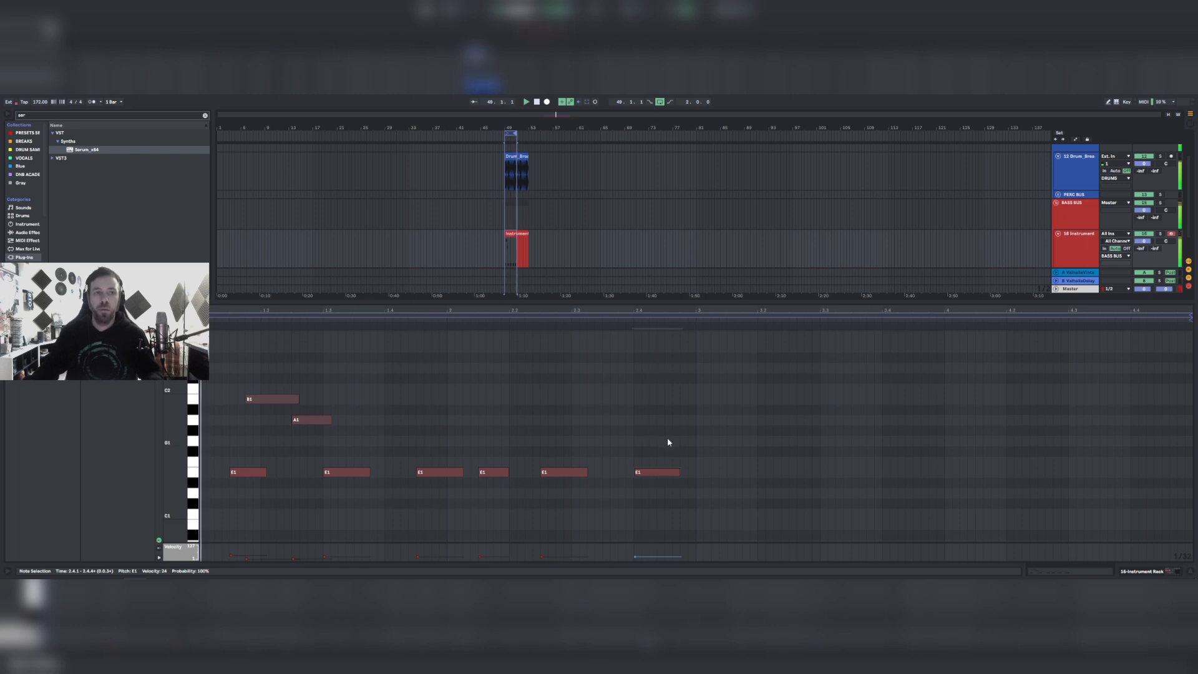
pyautogui.moveTo(649, 473); pyautogui.dragTo(635, 473)
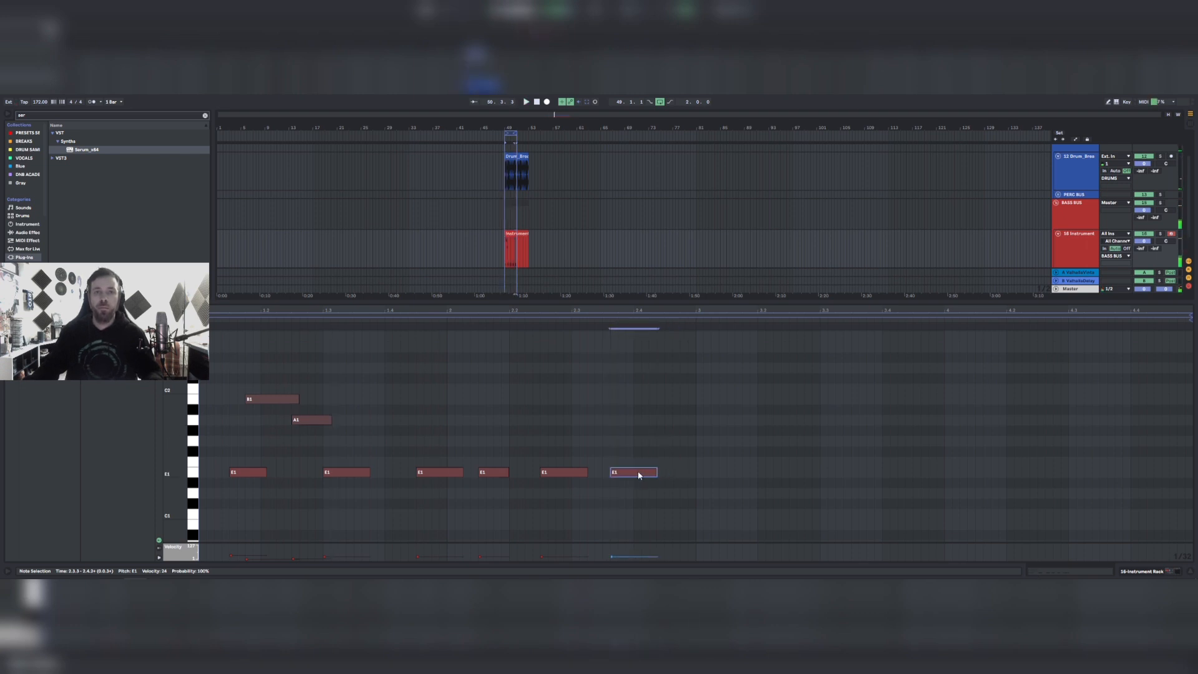
# Solo the bass instrument track and play the two-bar loop.
pyautogui.click(1160, 233)
pyautogui.press('space')
pyautogui.scroll(-2, 530, 244)
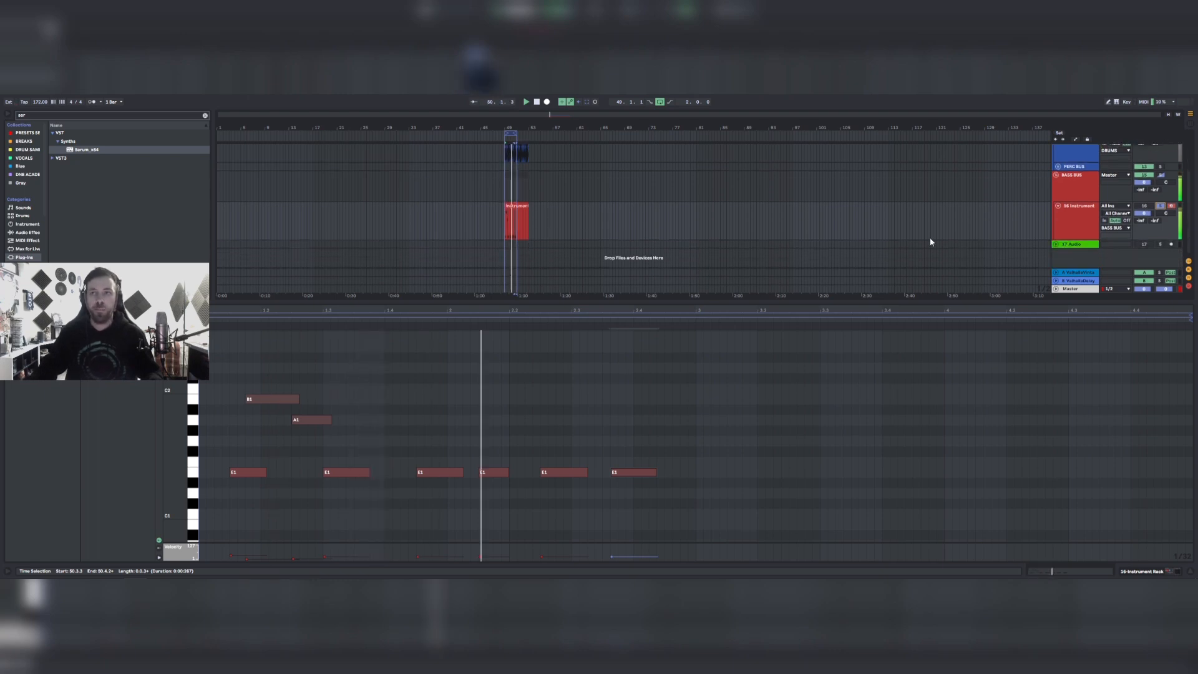
# Search the plug-ins for "mconv" and add MConvolutionMB after Serum on the rack's PERC chain.
pyautogui.doubleClick(1072, 216)
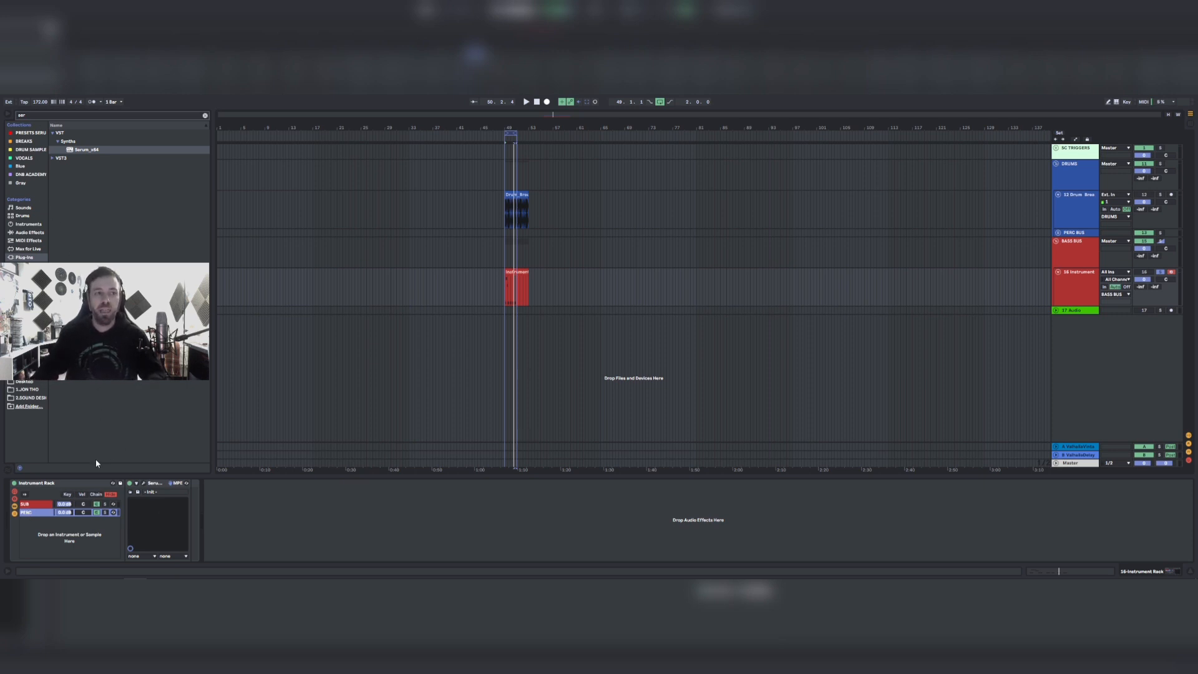
pyautogui.click(39, 506)
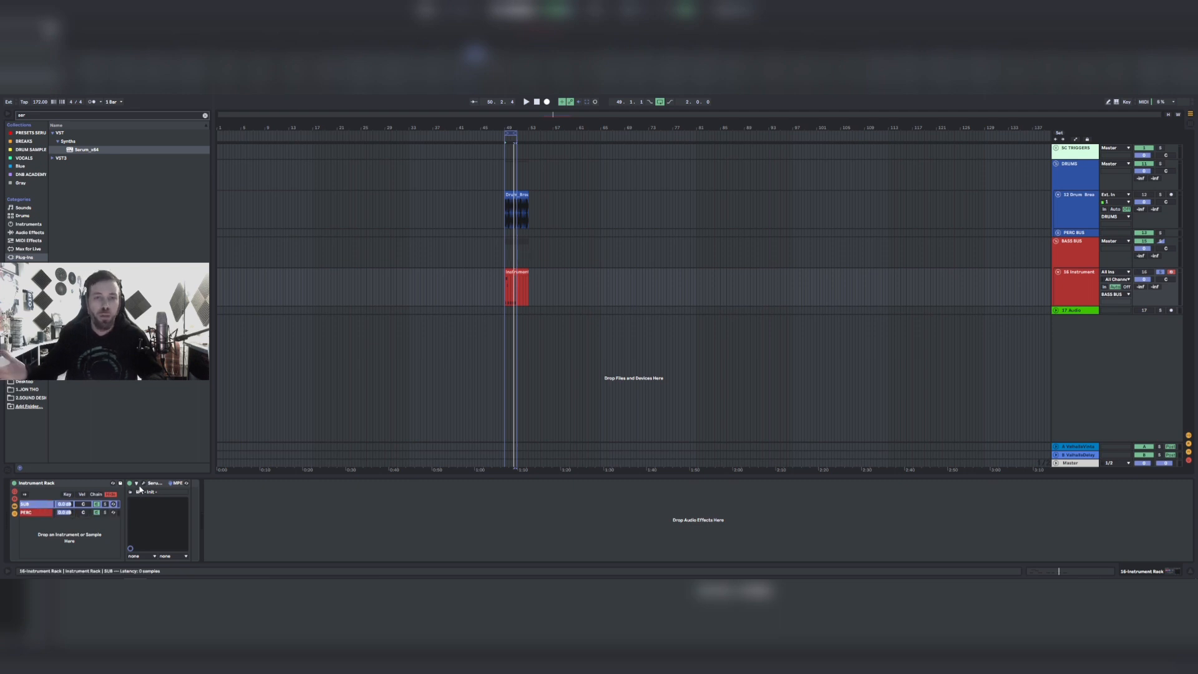
pyautogui.click(40, 513)
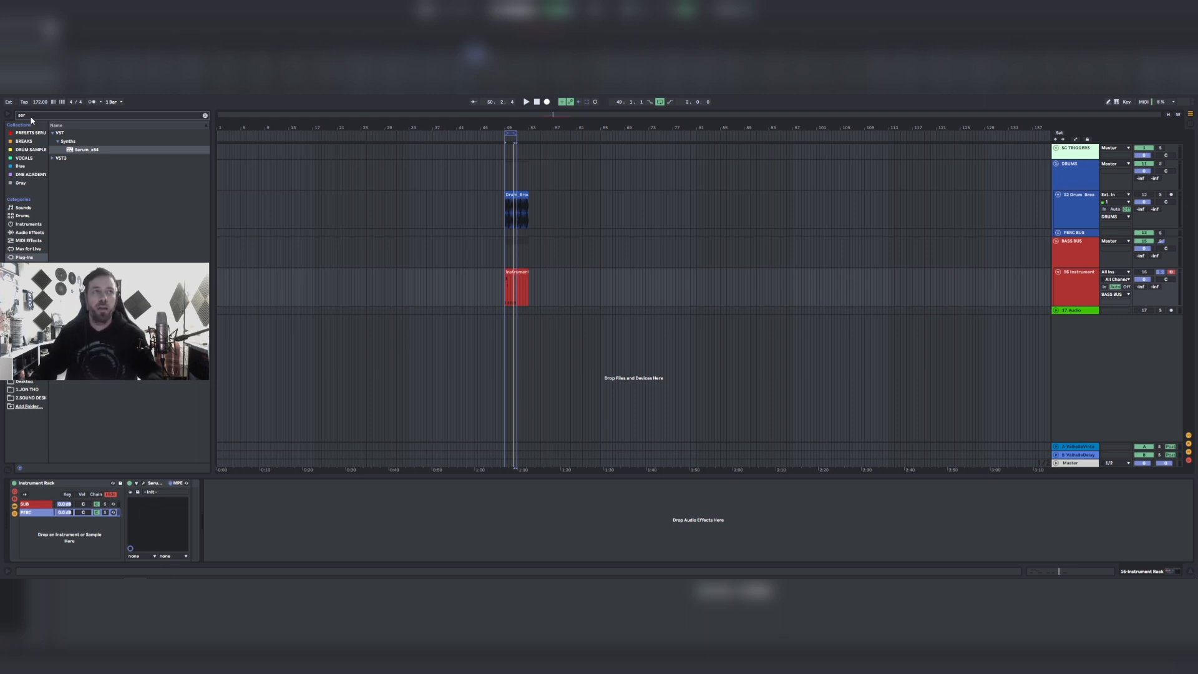
pyautogui.click(13, 116)
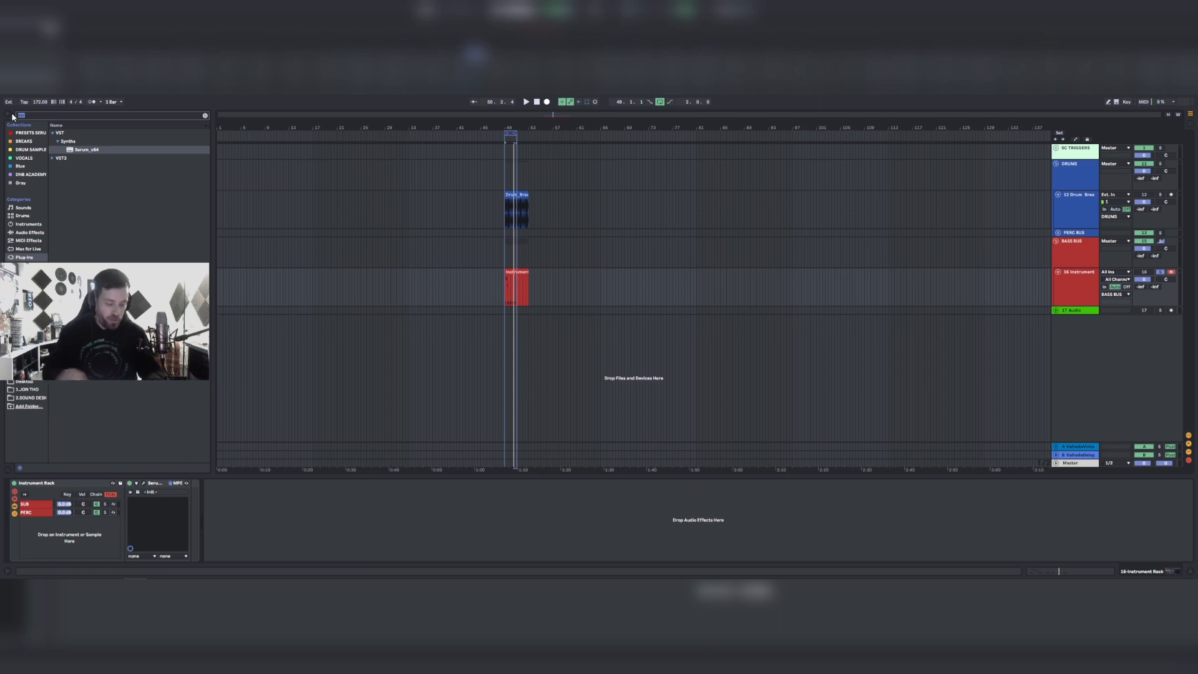
pyautogui.write('m')
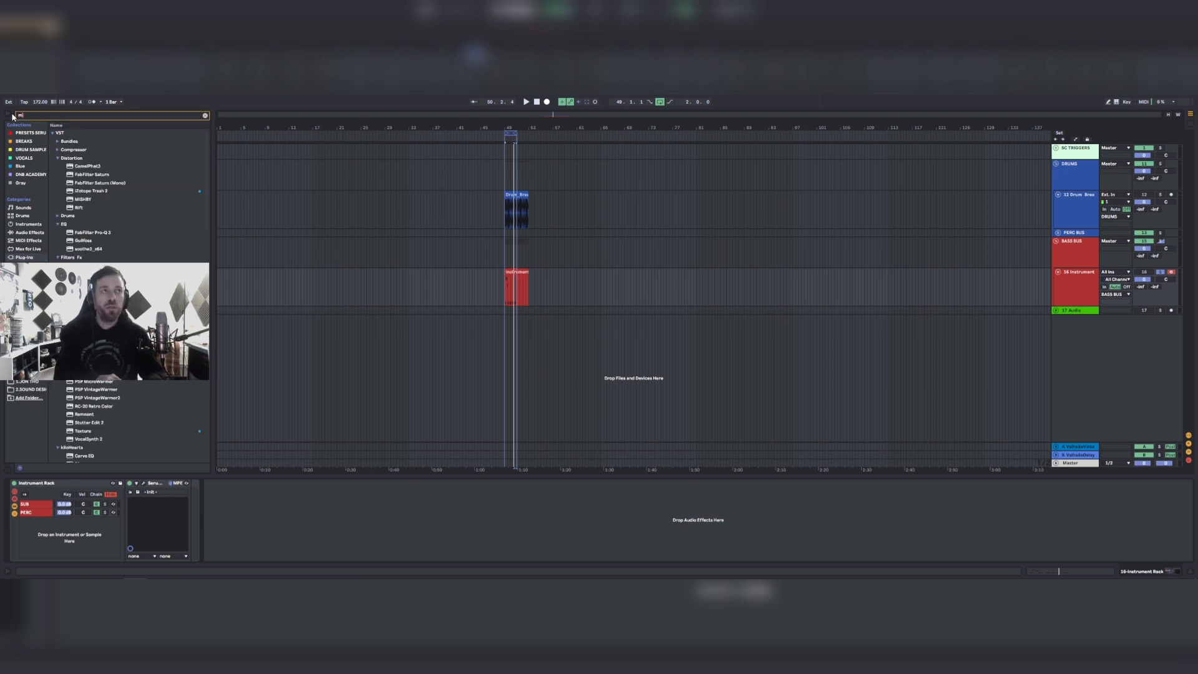
pyautogui.write('conv')
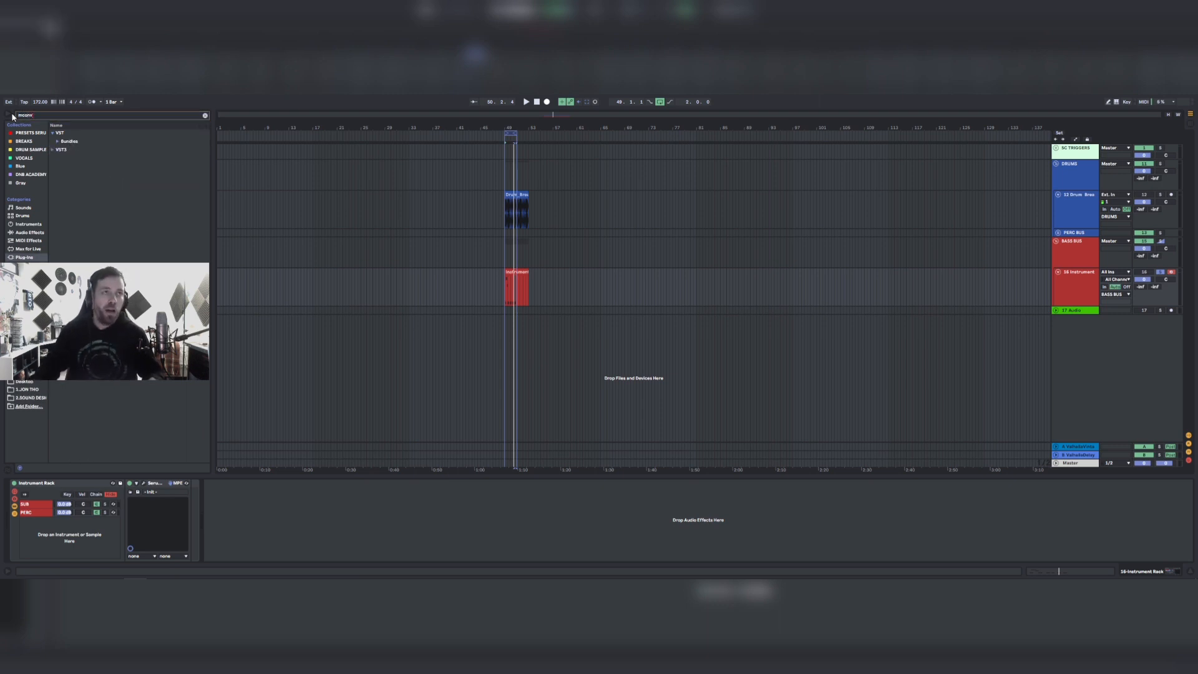
pyautogui.click(63, 142)
pyautogui.click(65, 150)
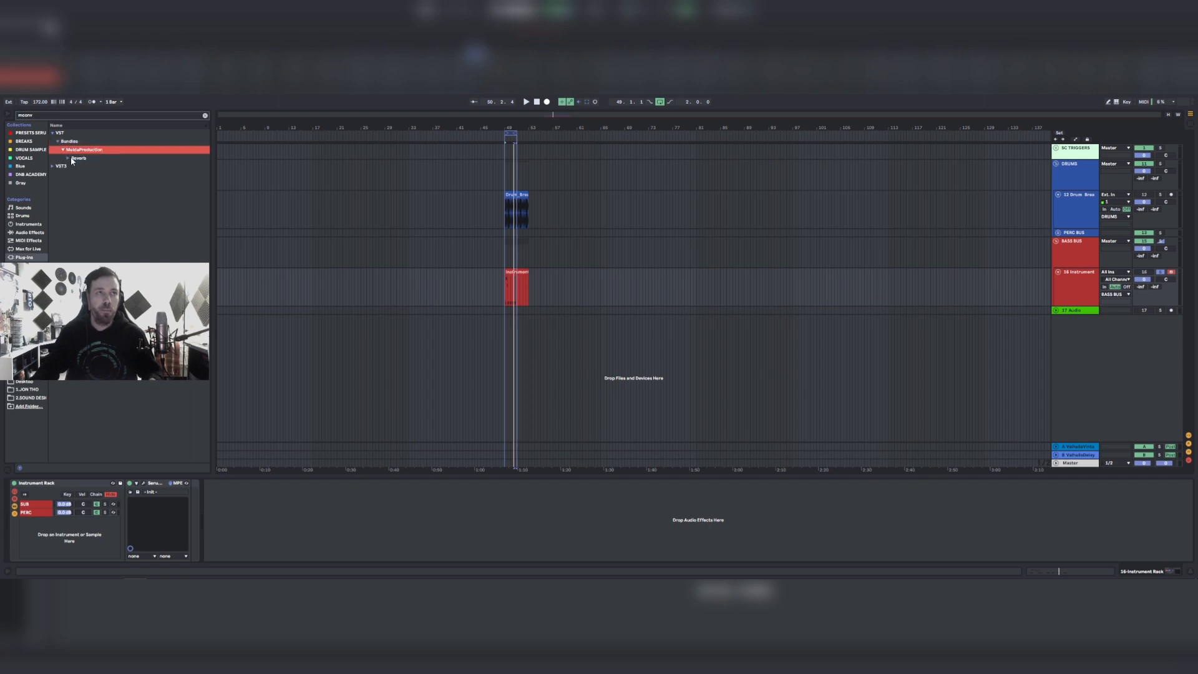
pyautogui.click(71, 160)
pyautogui.moveTo(97, 166); pyautogui.dragTo(189, 518)
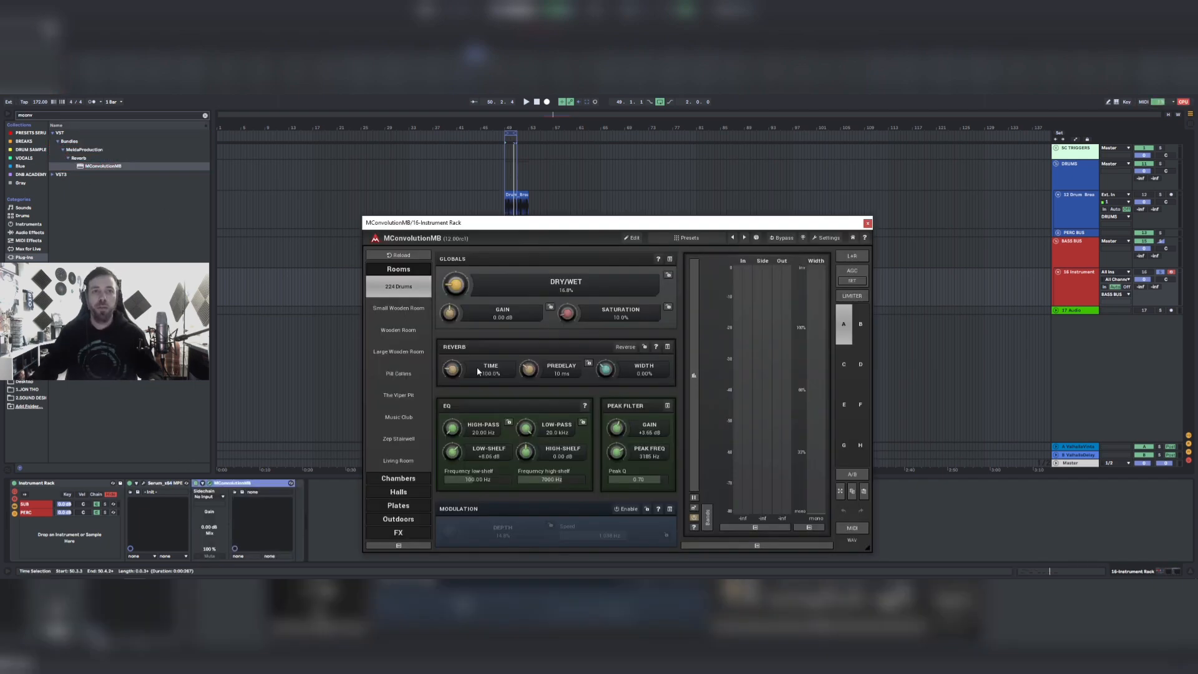
# Search the plug-ins for "mpha", add MPhatik after MConvolutionMB on the PERC chain, and move its window aside.
pyautogui.click(51, 117)
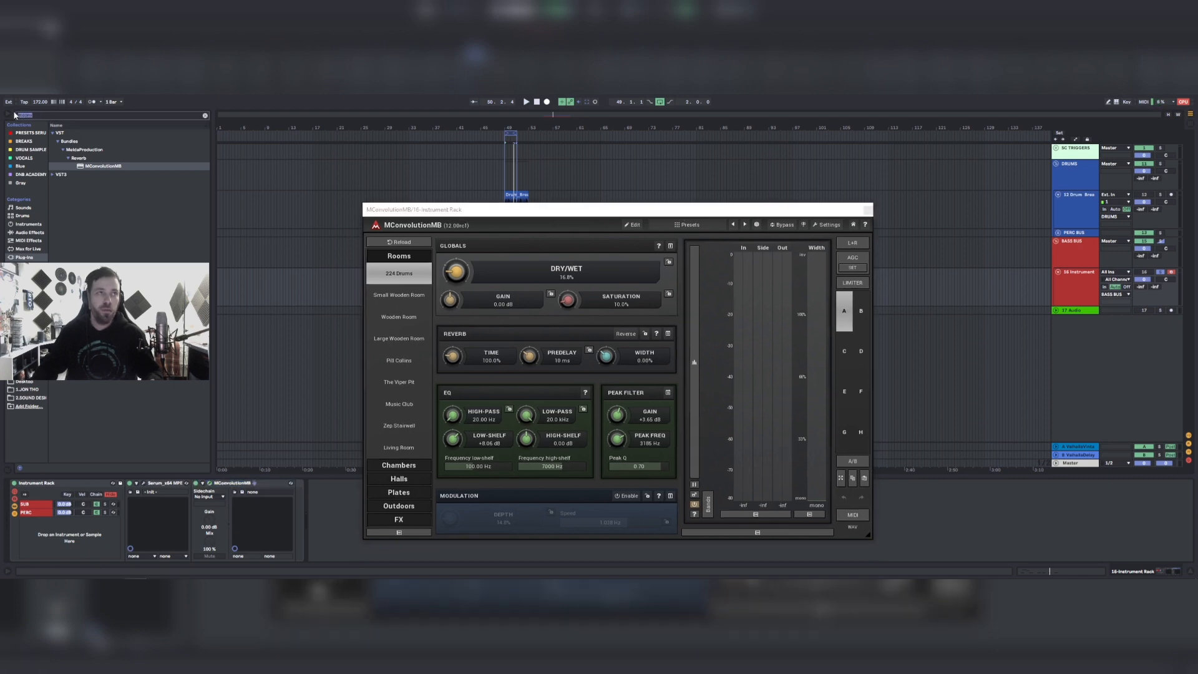
pyautogui.write('mp')
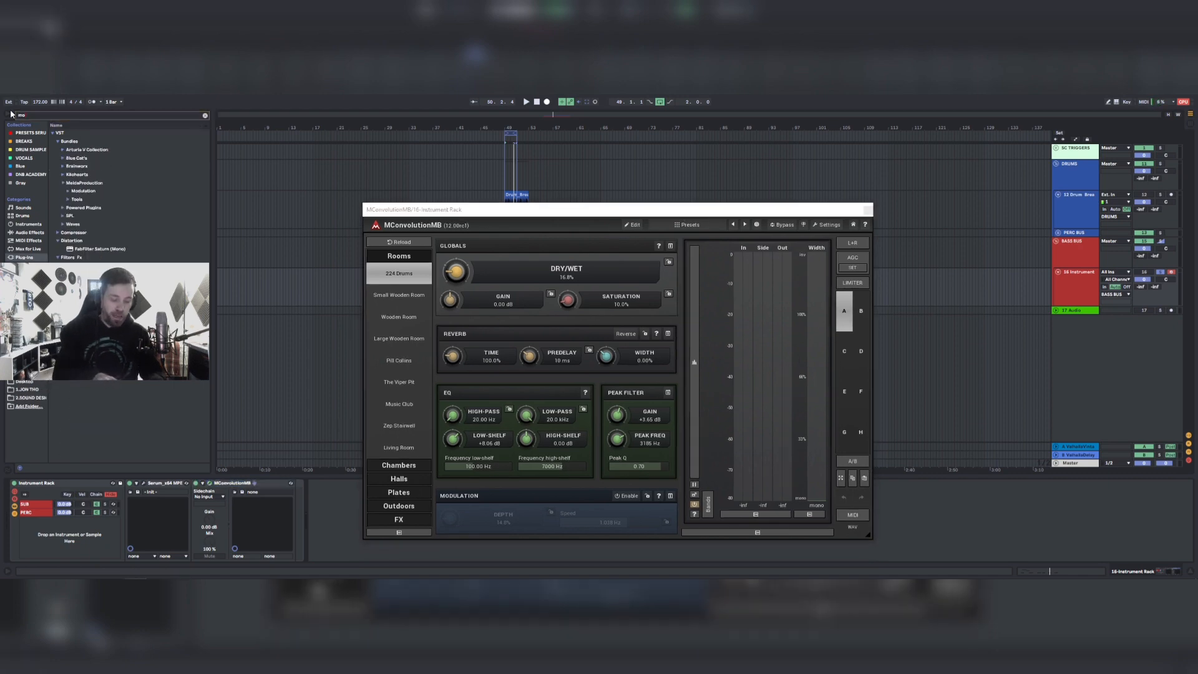
pyautogui.write('ha')
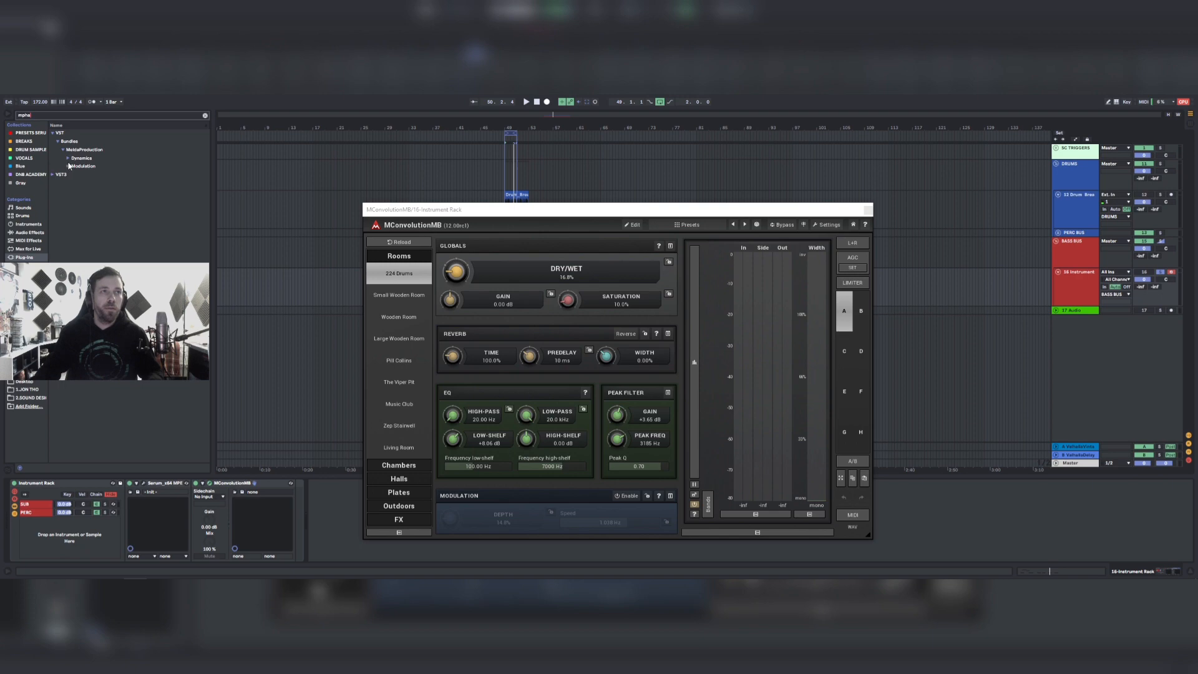
pyautogui.click(69, 167)
pyautogui.click(69, 159)
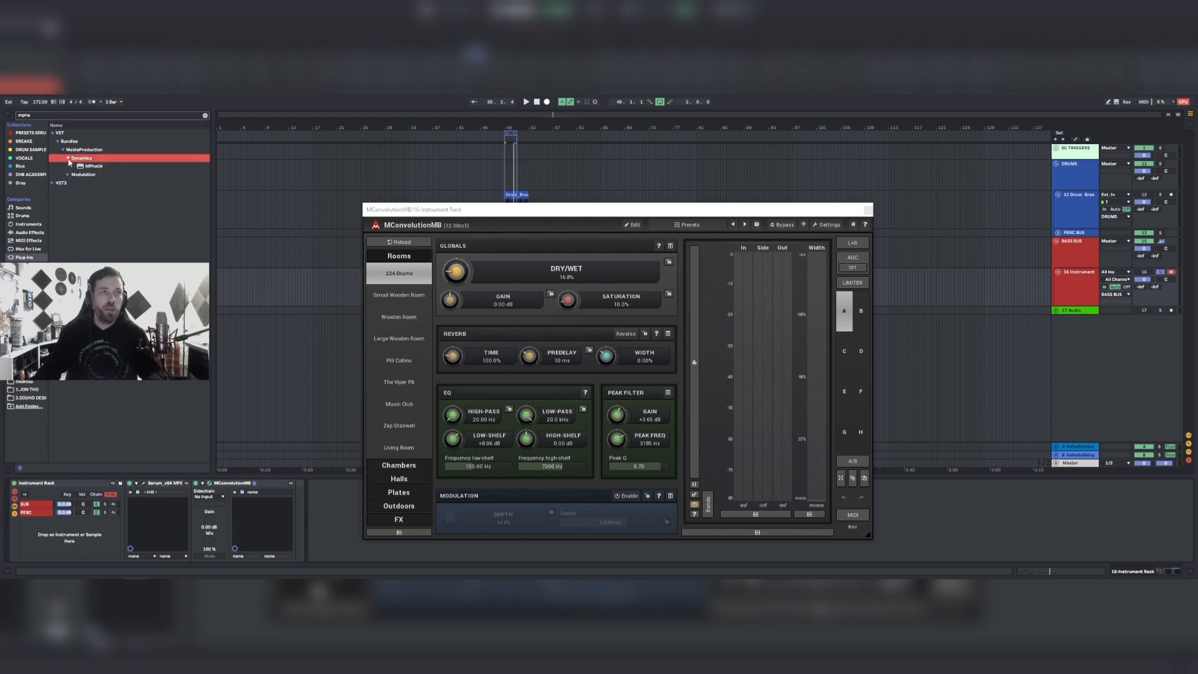
pyautogui.moveTo(88, 166); pyautogui.dragTo(294, 505)
pyautogui.moveTo(467, 219); pyautogui.dragTo(430, 185)
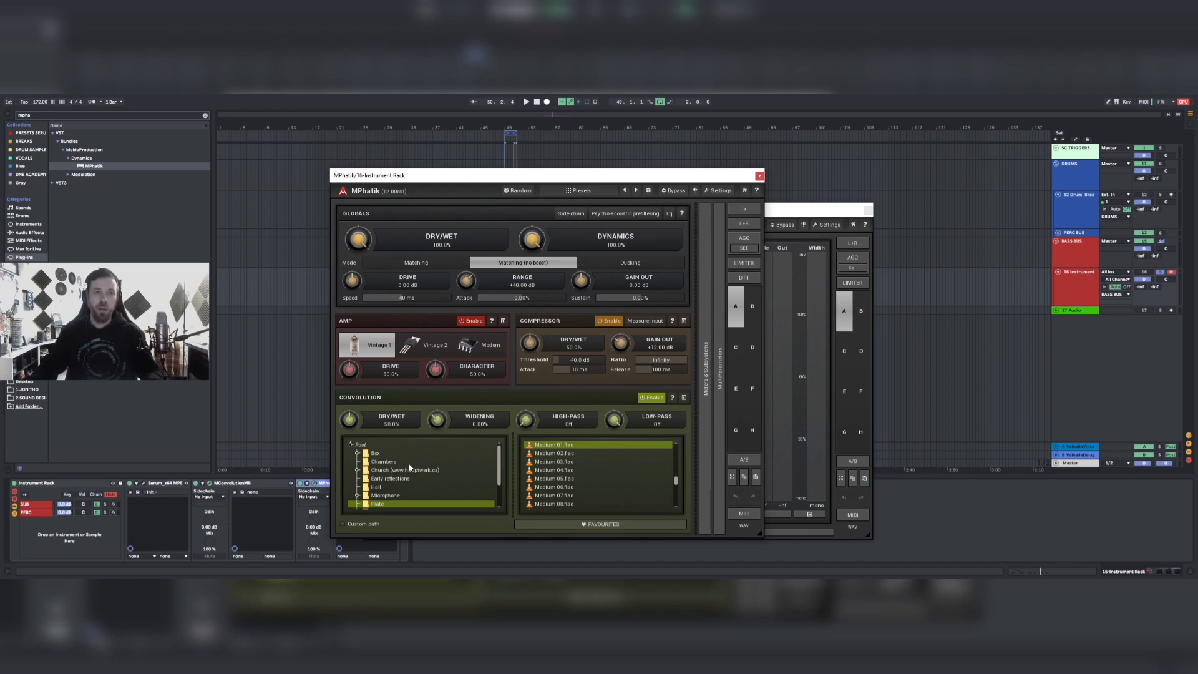
pyautogui.moveTo(502, 181); pyautogui.dragTo(461, 173)
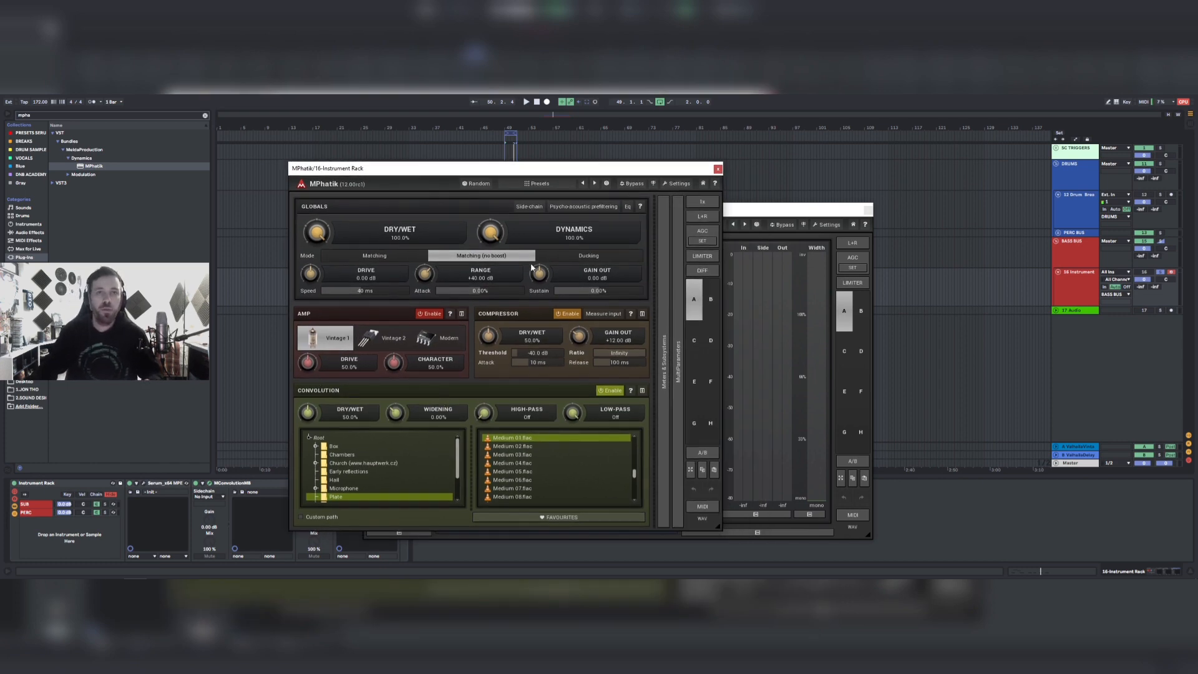
pyautogui.moveTo(576, 171); pyautogui.dragTo(481, 174)
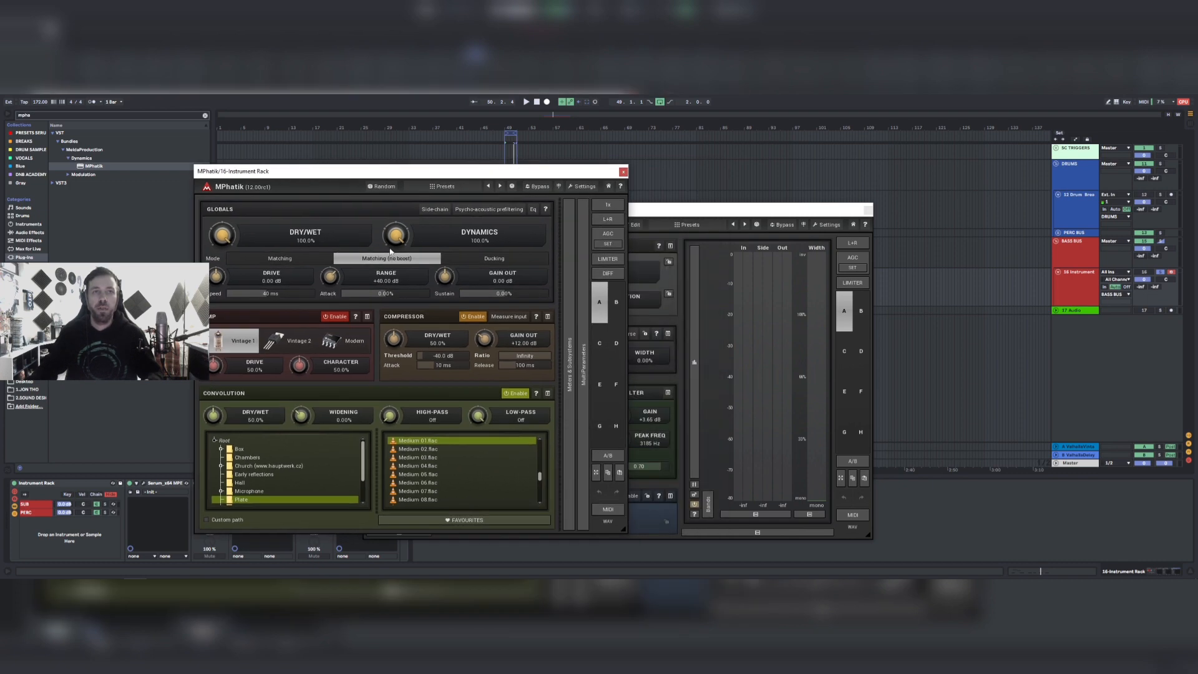
# Close both plug-in windows, deactivate MConvolutionMB and move it after MPhatik on the PERC chain.
pyautogui.click(707, 214)
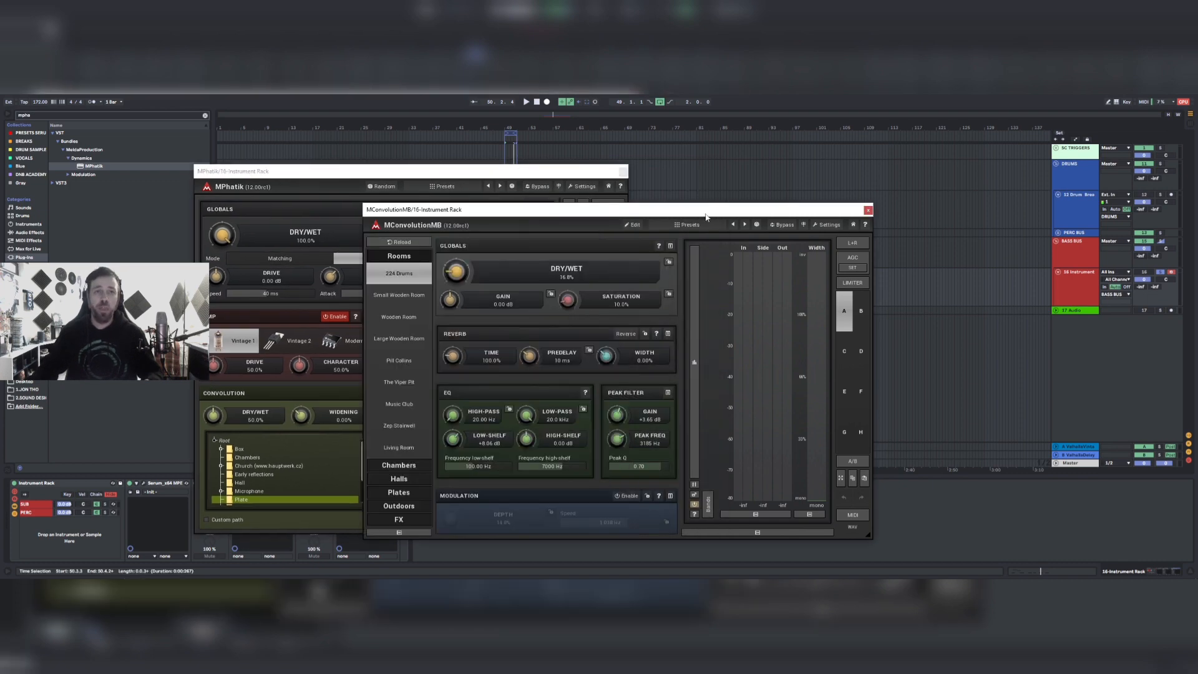
pyautogui.click(867, 210)
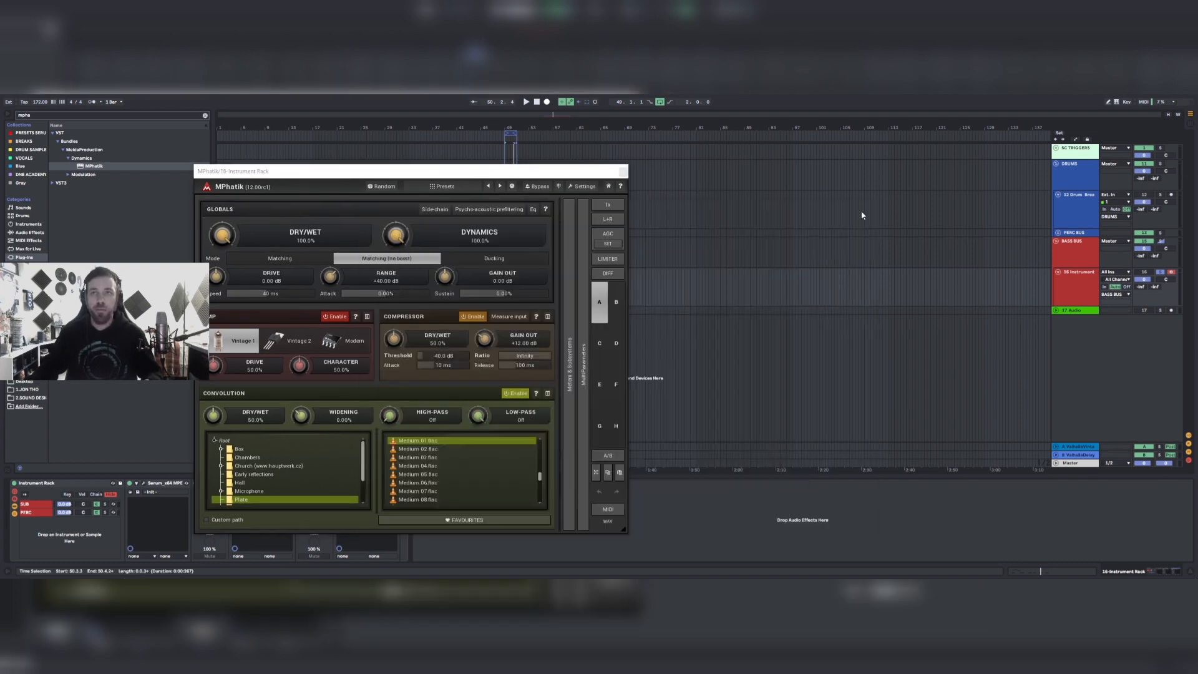
pyautogui.click(615, 173)
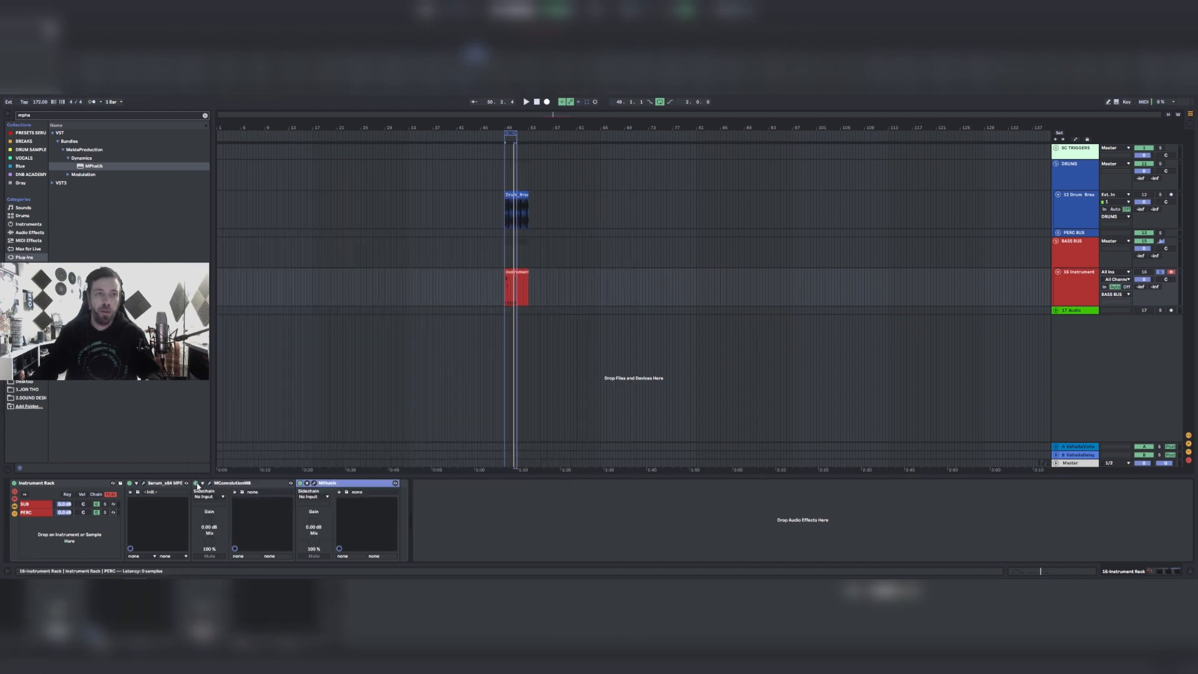
pyautogui.moveTo(231, 484); pyautogui.dragTo(391, 498)
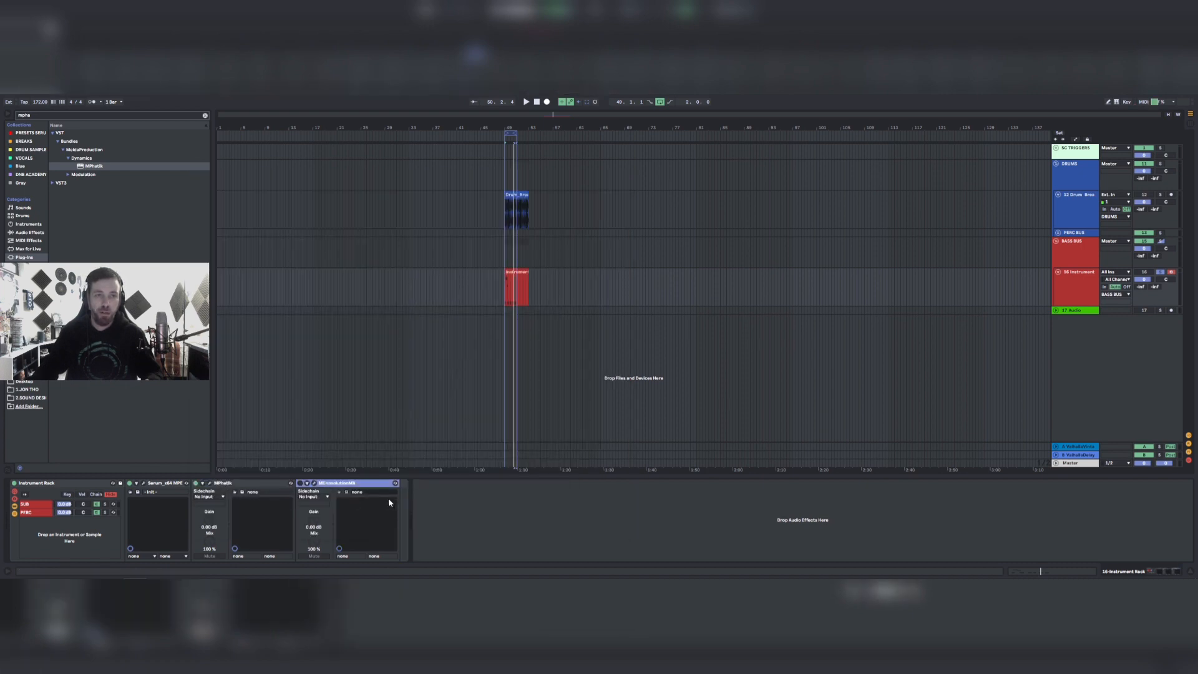
pyautogui.click(209, 487)
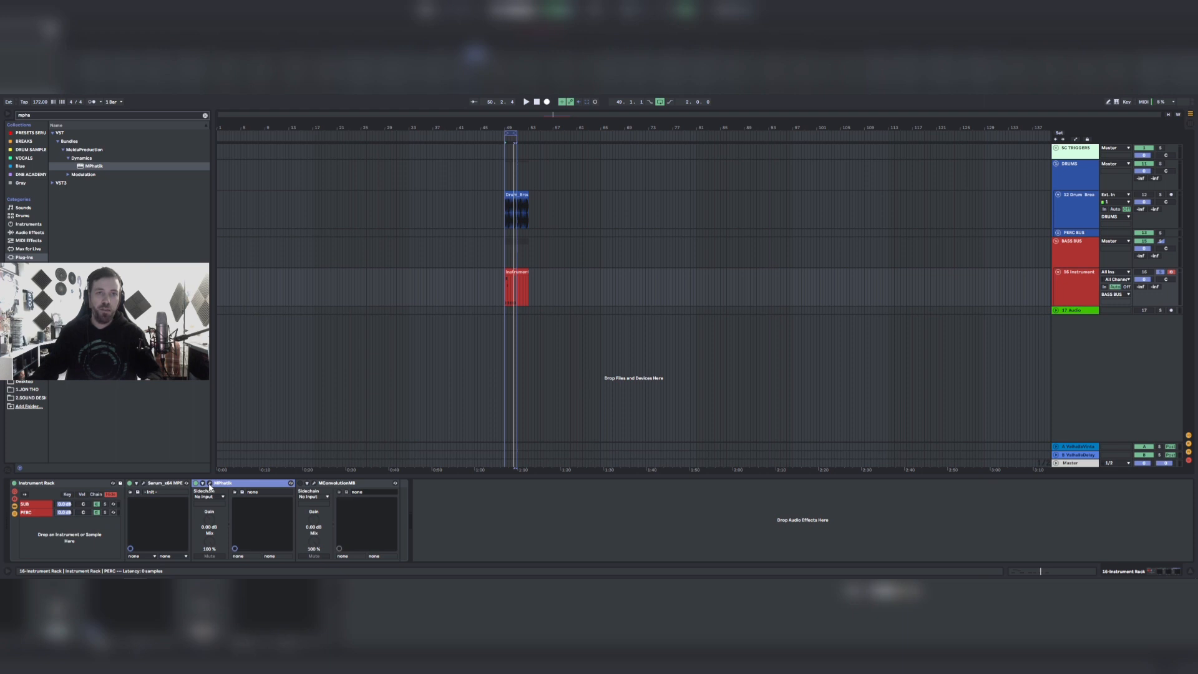
# Solo the PERC chain during playback, open MPhatik and raise its Amp drive to 86.8%.
pyautogui.click(106, 516)
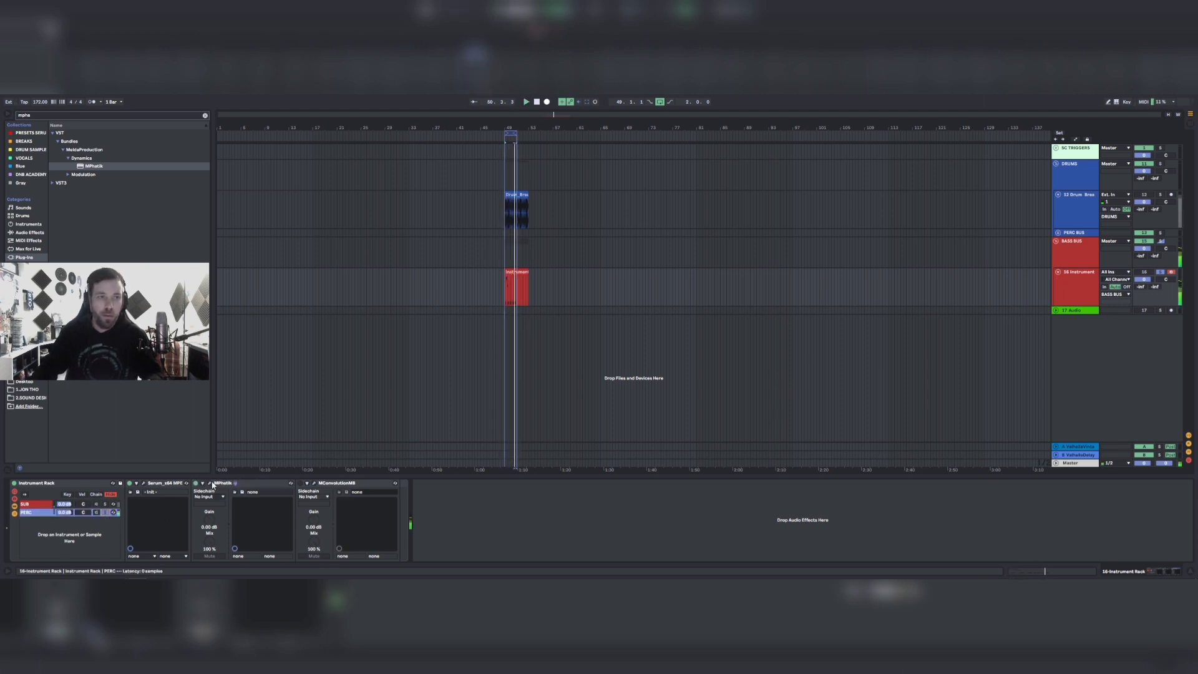
pyautogui.click(234, 485)
pyautogui.moveTo(378, 172); pyautogui.dragTo(381, 140)
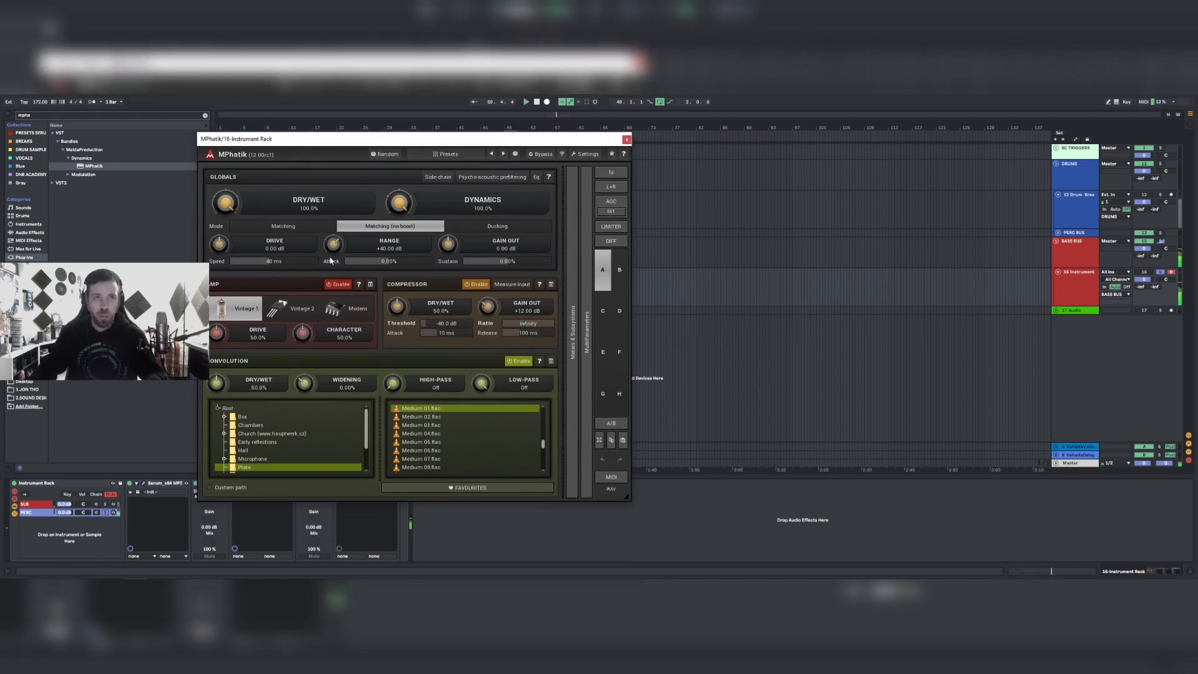
pyautogui.moveTo(224, 339); pyautogui.dragTo(224, 312)
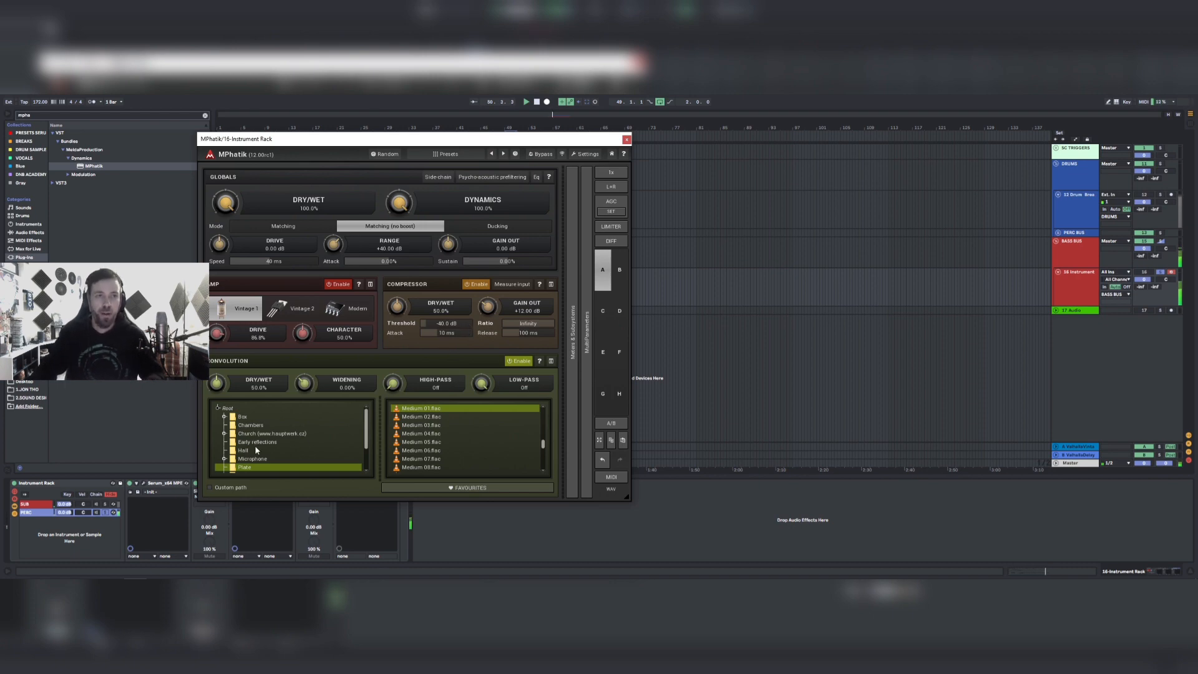
# Load the Sound design impulse Hairy.flac in MPhatik, set convolution dry/wet to 81.6% and widening to 98.4%, and raise Amp character to 79.2%.
pyautogui.scroll(-2, 255, 449)
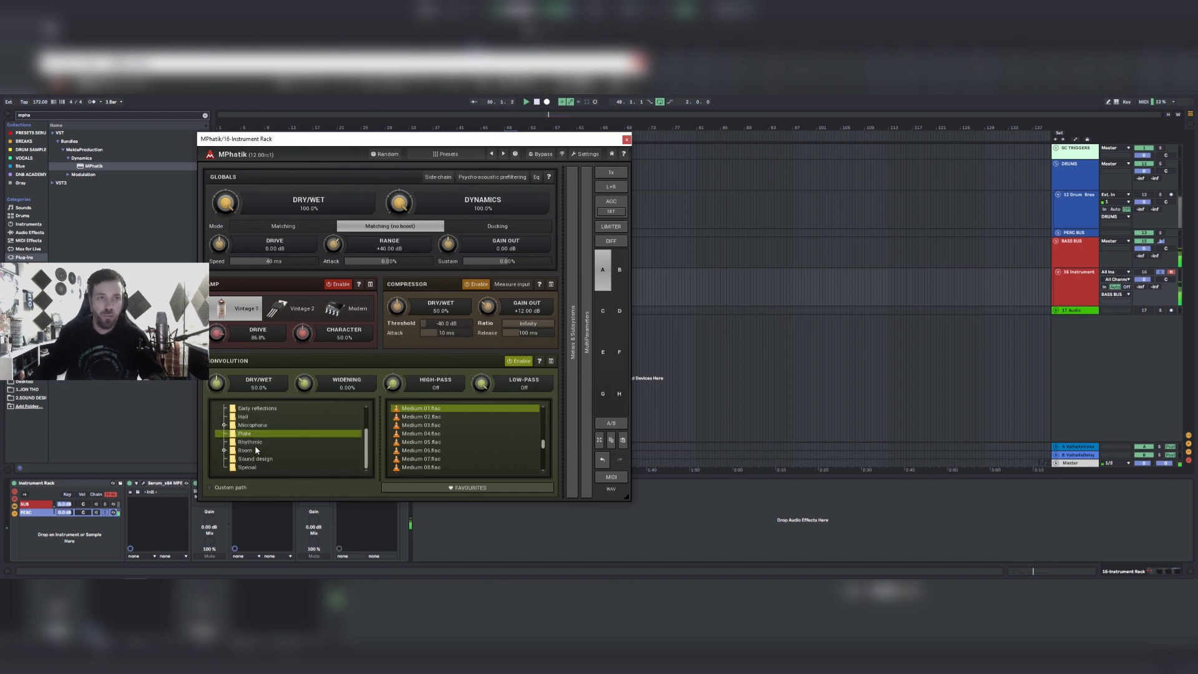
pyautogui.click(251, 460)
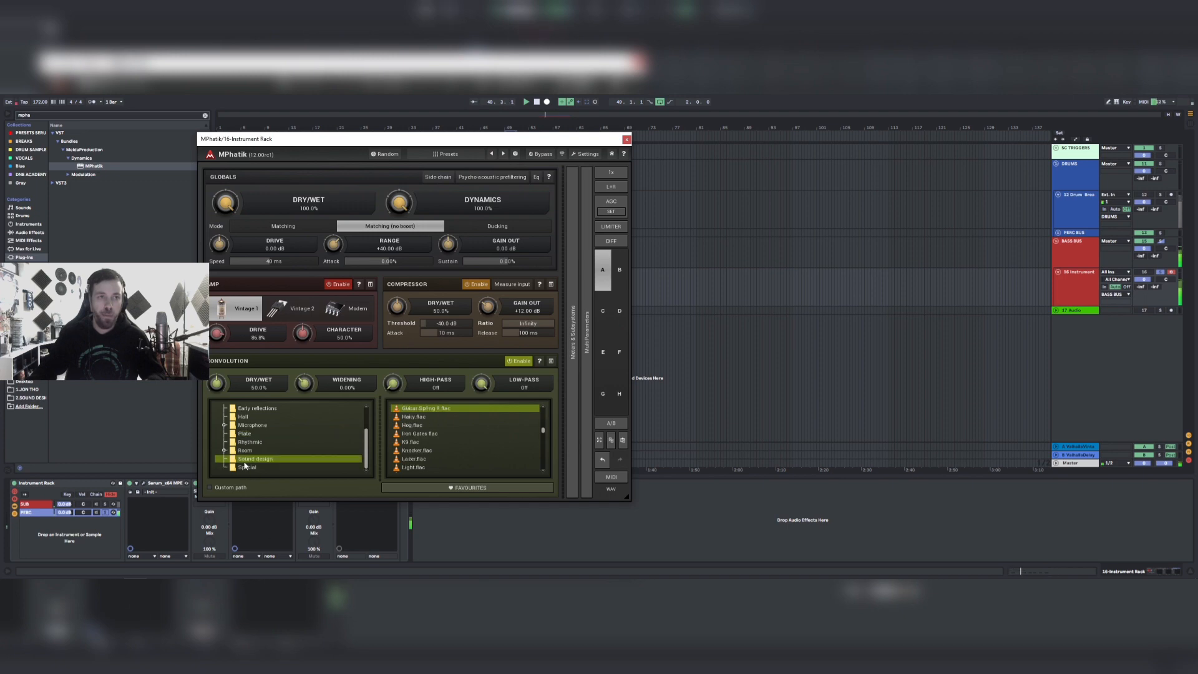
pyautogui.click(415, 418)
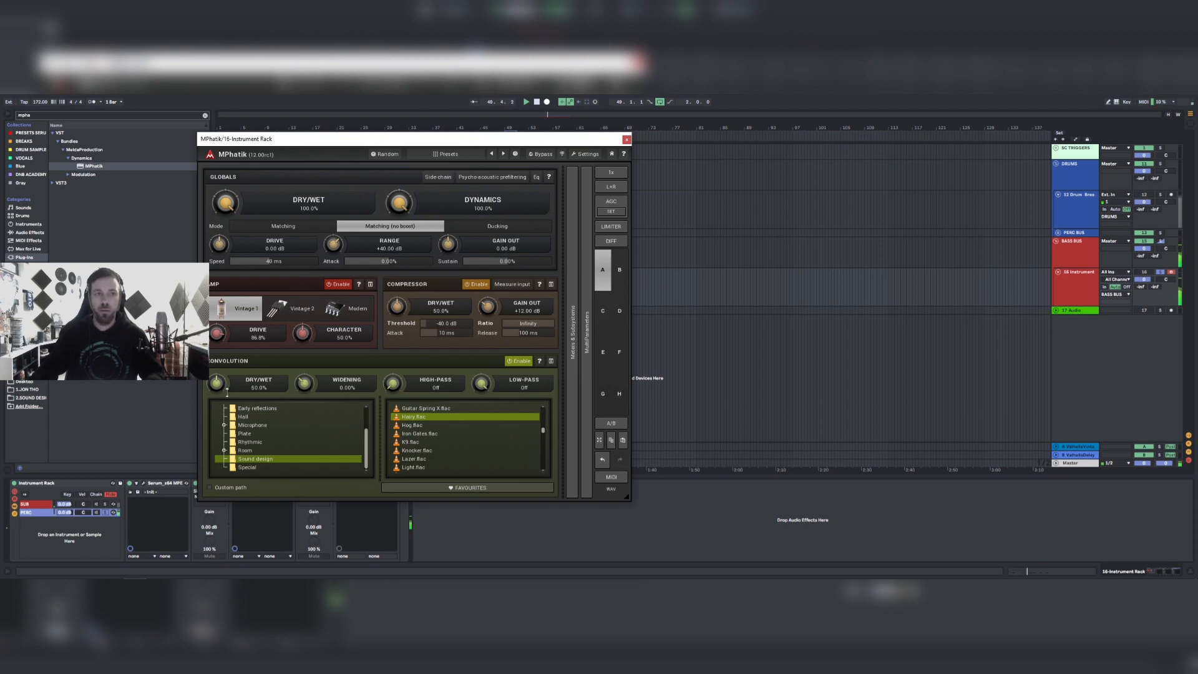
pyautogui.moveTo(208, 386); pyautogui.dragTo(210, 379)
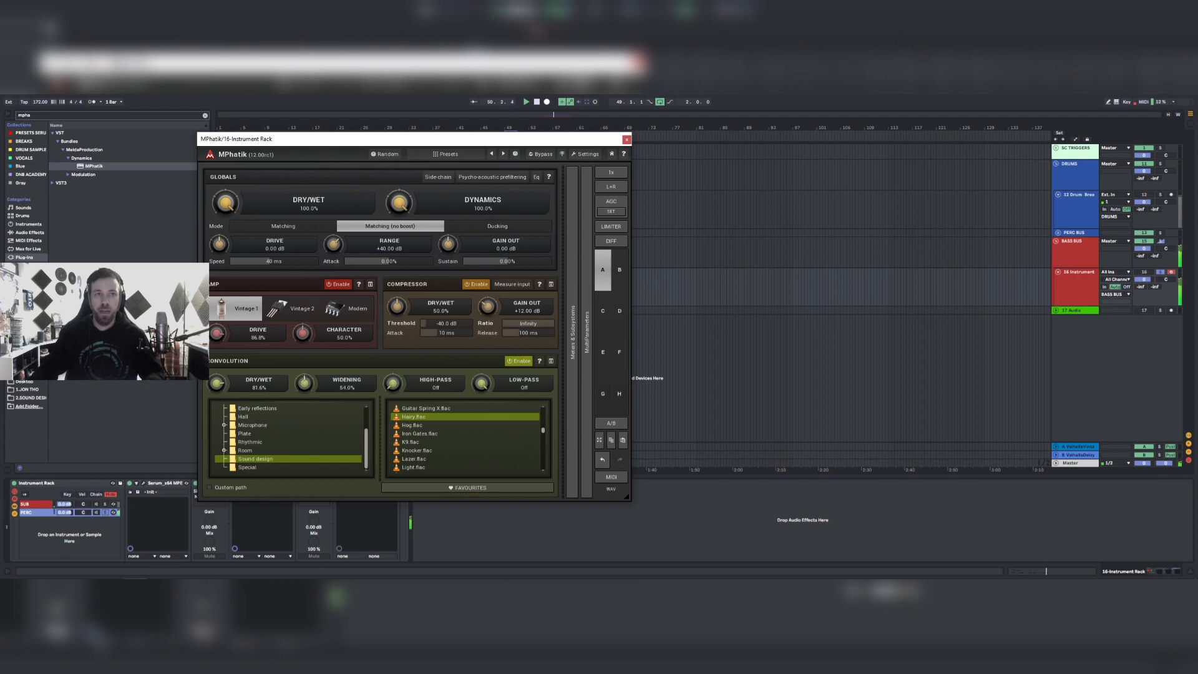
pyautogui.moveTo(304, 383); pyautogui.dragTo(304, 372)
# Unsolo the PERC chain and audition other Sound design impulses, including Hog, K9, Knocker and Light, choosing Megaphone 1.flac.
pyautogui.click(423, 426)
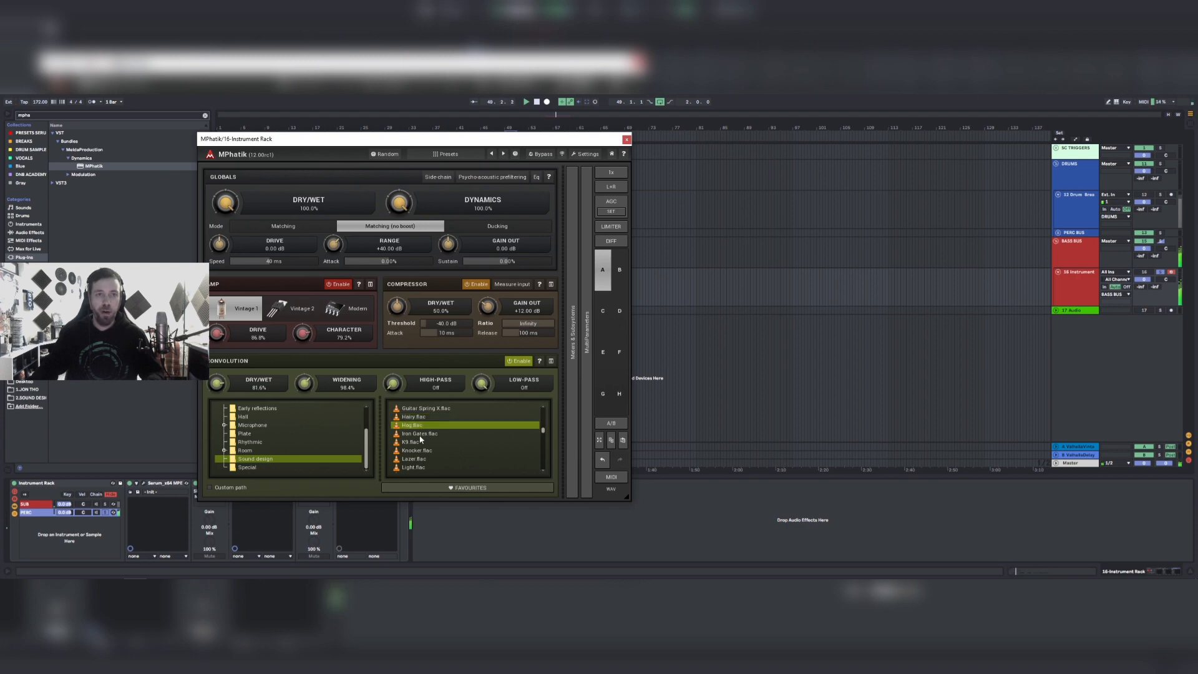
pyautogui.click(105, 514)
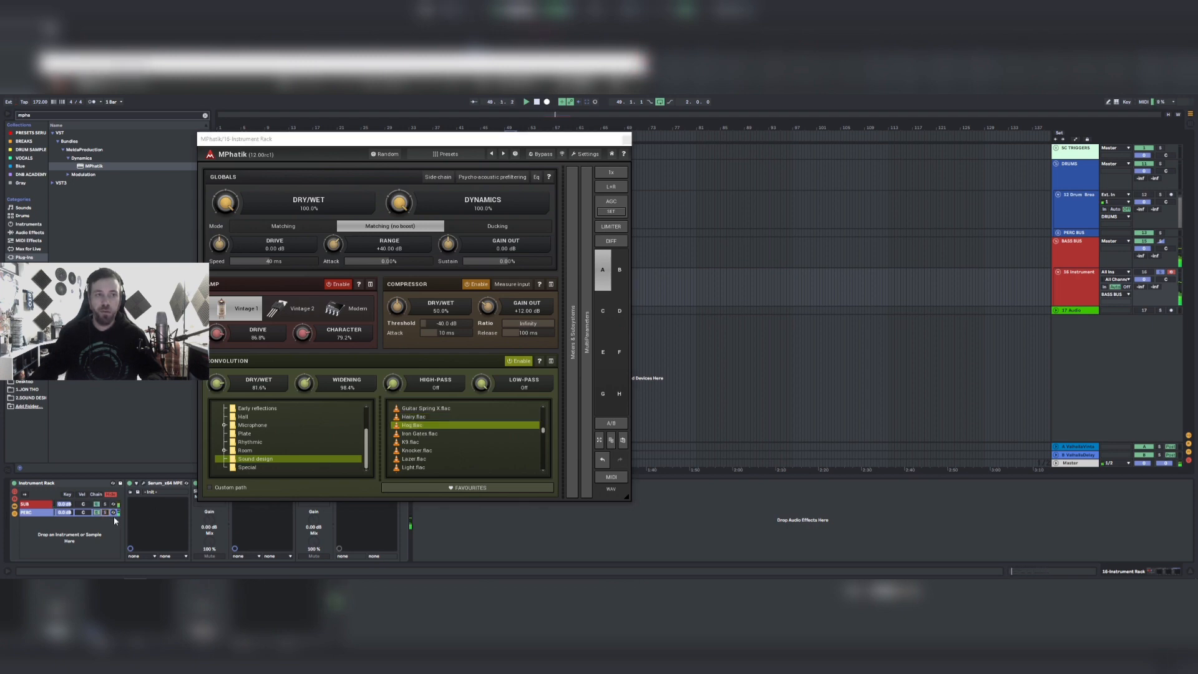
pyautogui.click(419, 420)
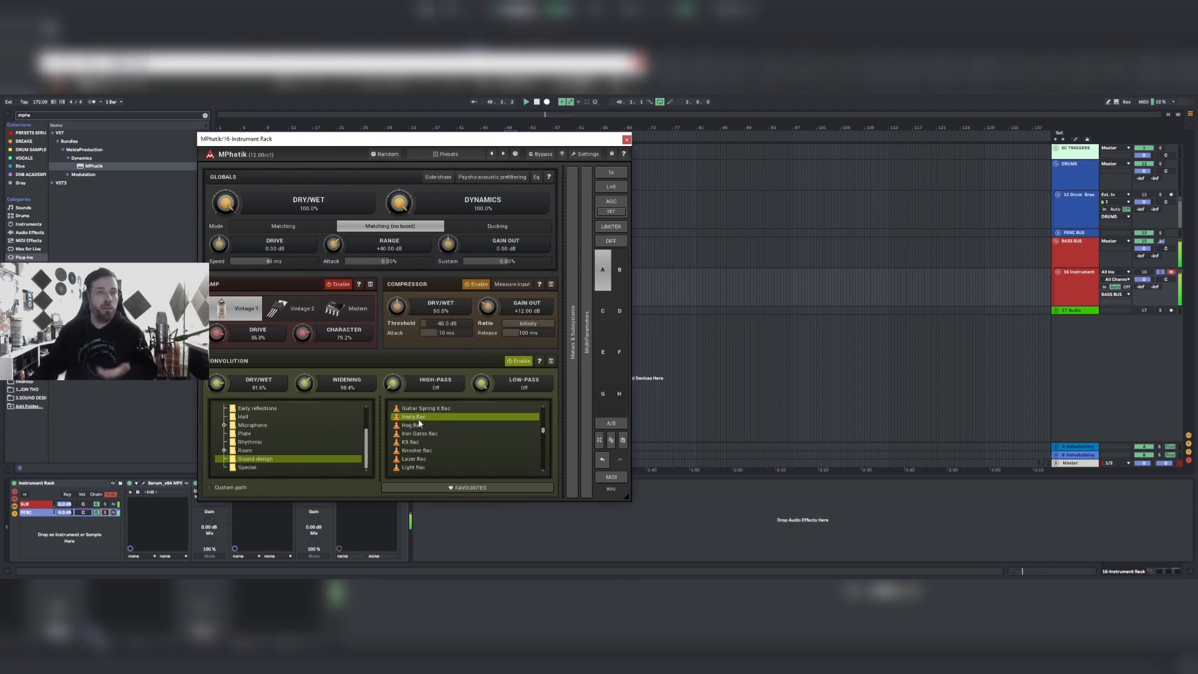
pyautogui.click(418, 442)
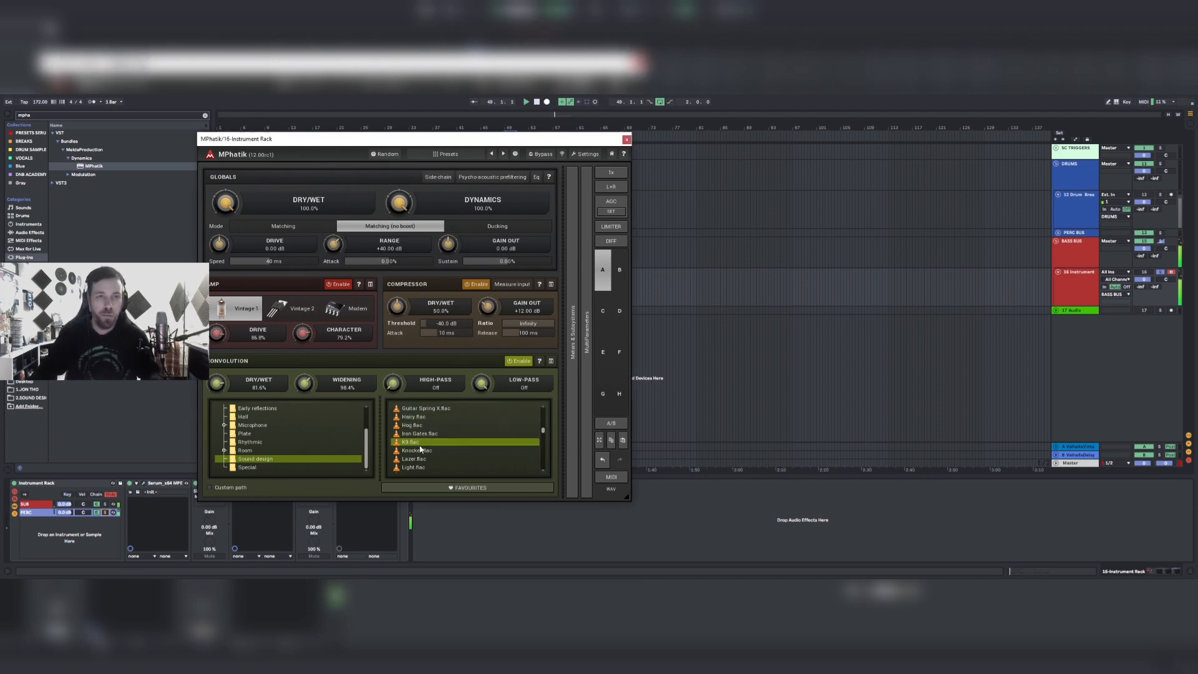
pyautogui.click(418, 451)
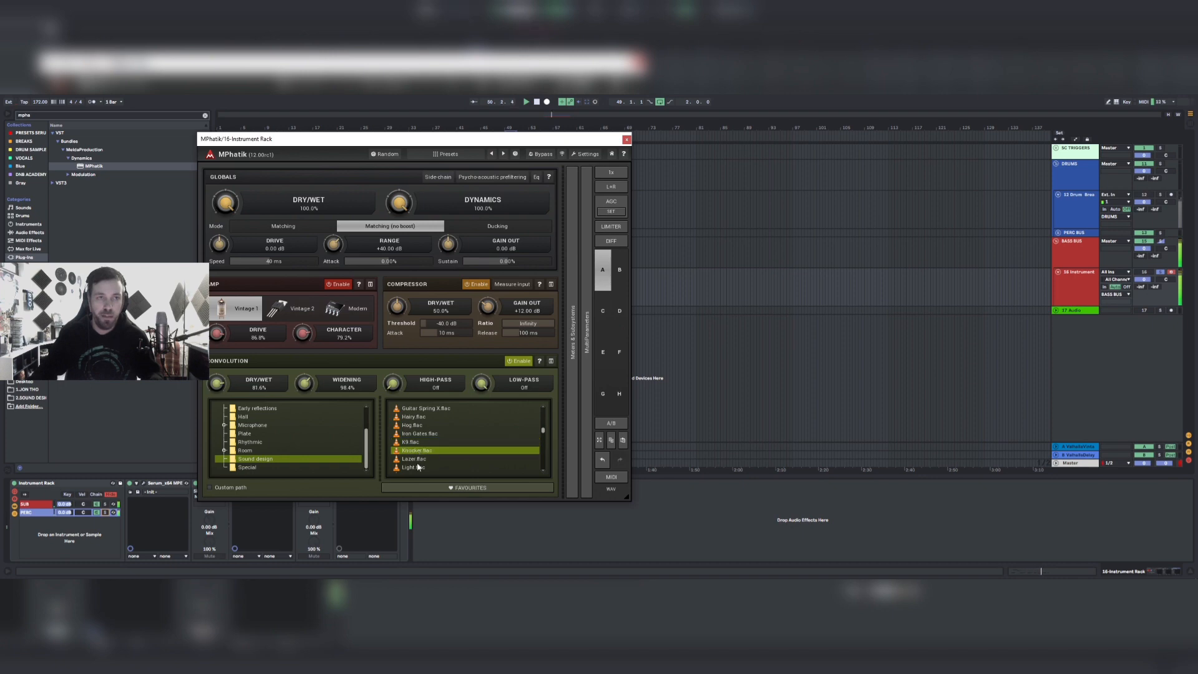
pyautogui.click(417, 462)
pyautogui.scroll(-1, 418, 462)
pyautogui.click(416, 453)
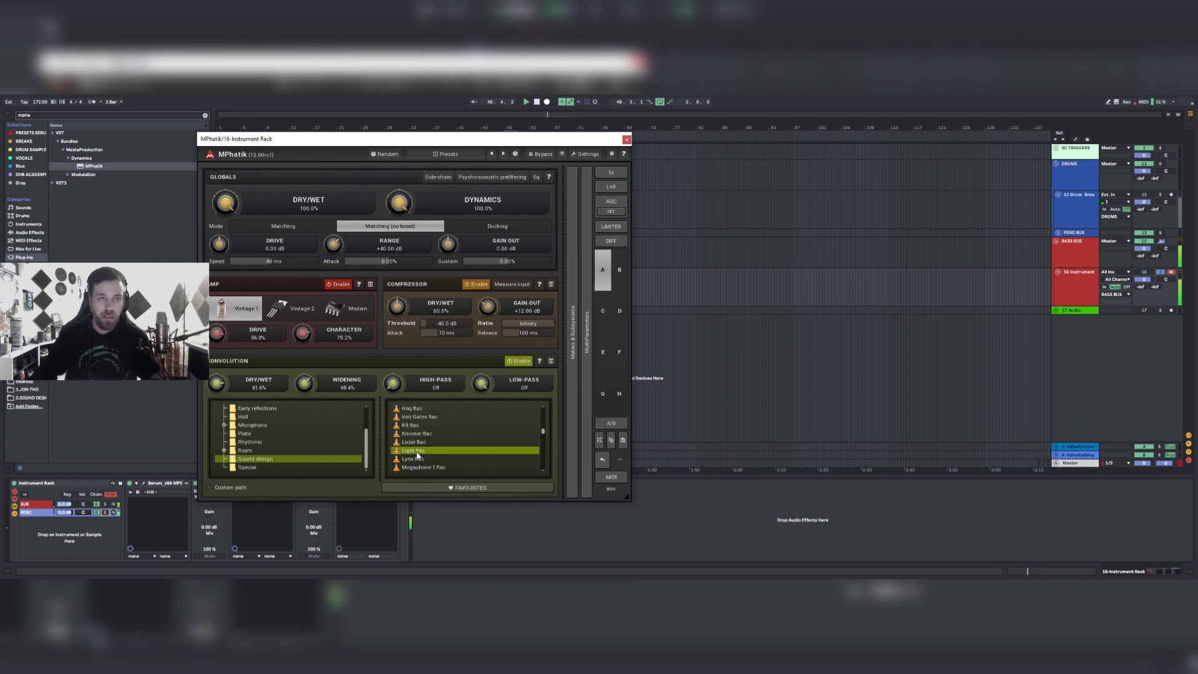
pyautogui.scroll(-1, 417, 455)
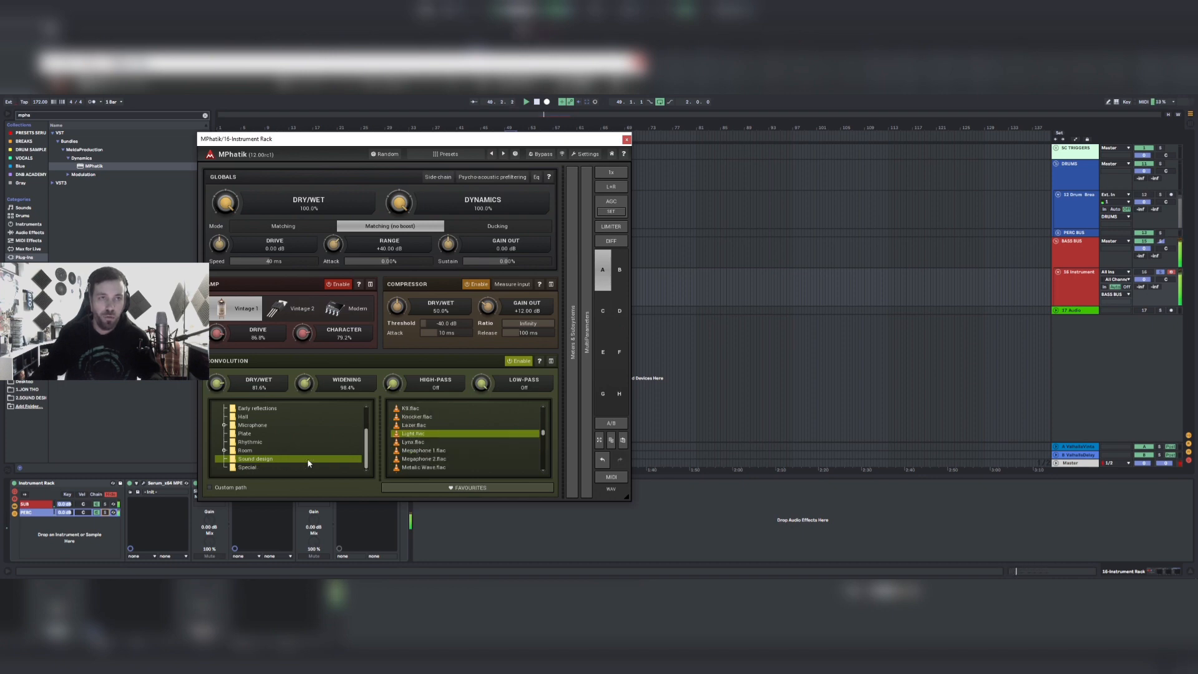
pyautogui.click(421, 451)
pyautogui.scroll(-1, 422, 456)
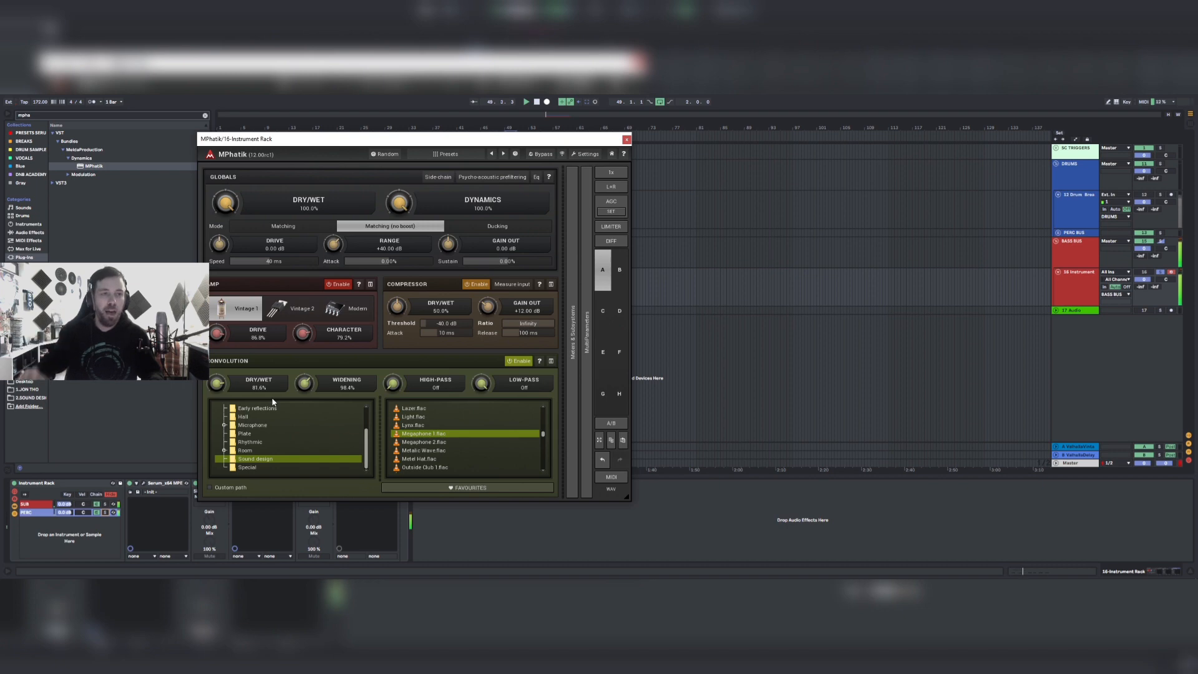
# Close MPhatik, reactivate MConvolutionMB and open its Band 1 filter editor using settings slot B.
pyautogui.click(627, 139)
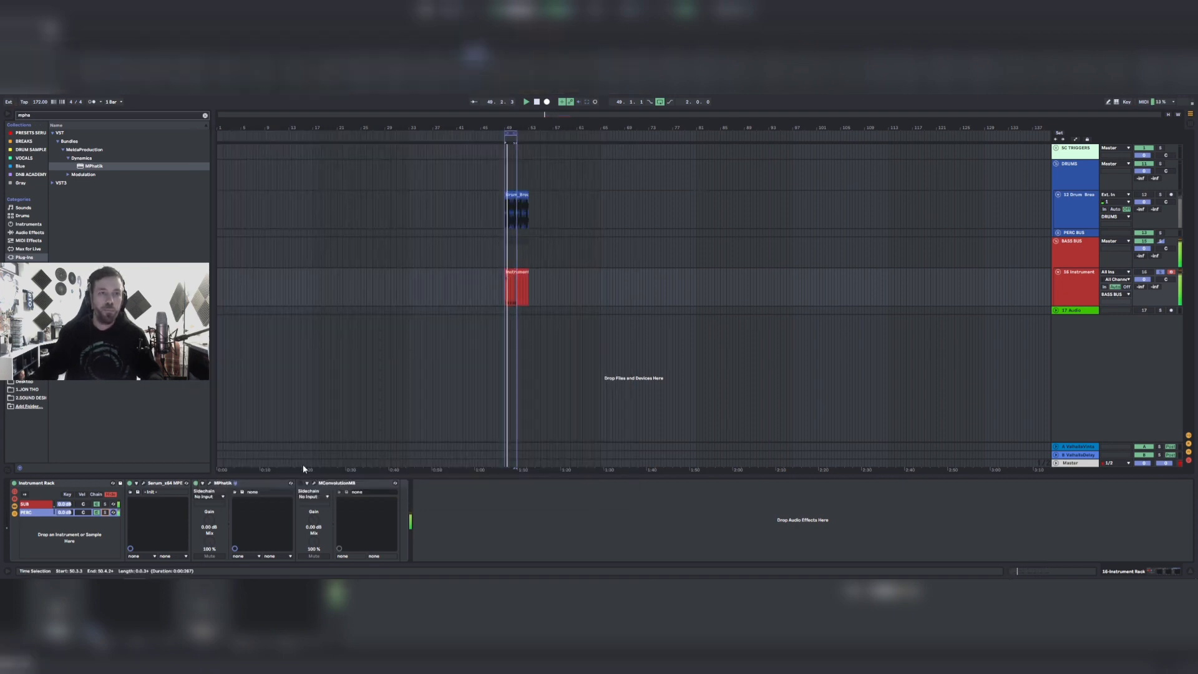
pyautogui.click(317, 487)
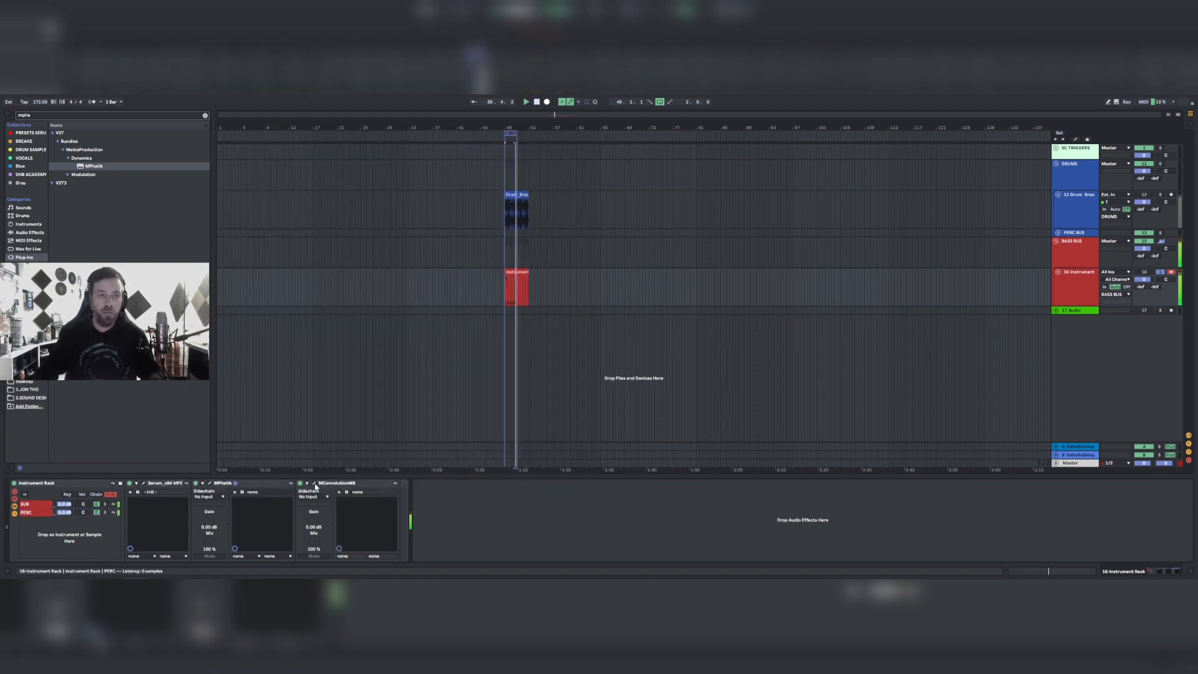
pyautogui.click(315, 484)
pyautogui.moveTo(439, 189); pyautogui.dragTo(415, 172)
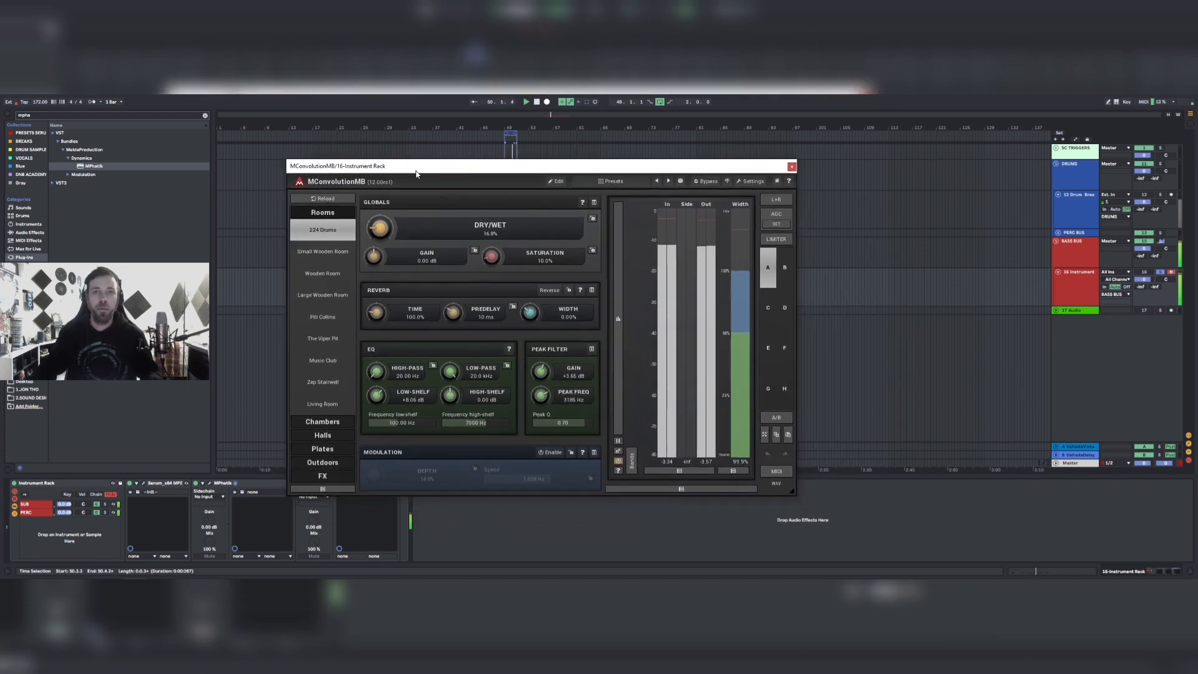
pyautogui.click(783, 264)
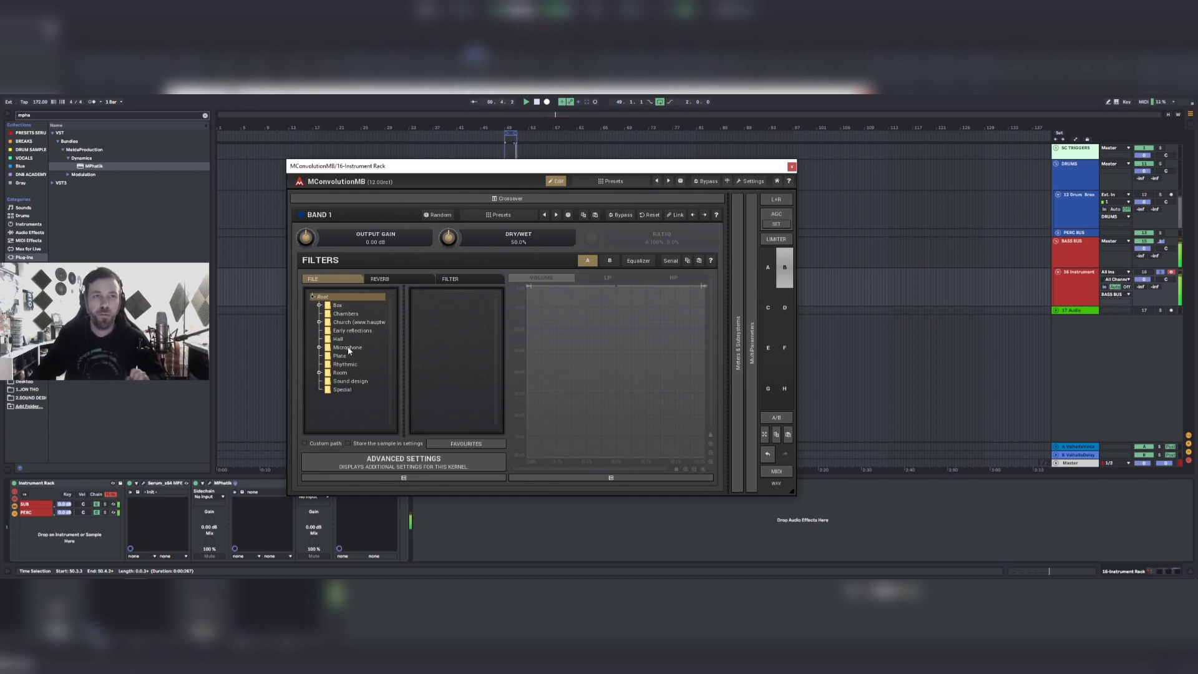
# Load Rhythmic impulse Human B.flac in Band 1, shape its volume envelope to fade out before the midpoint, and switch to Metal A.flac.
pyautogui.click(349, 330)
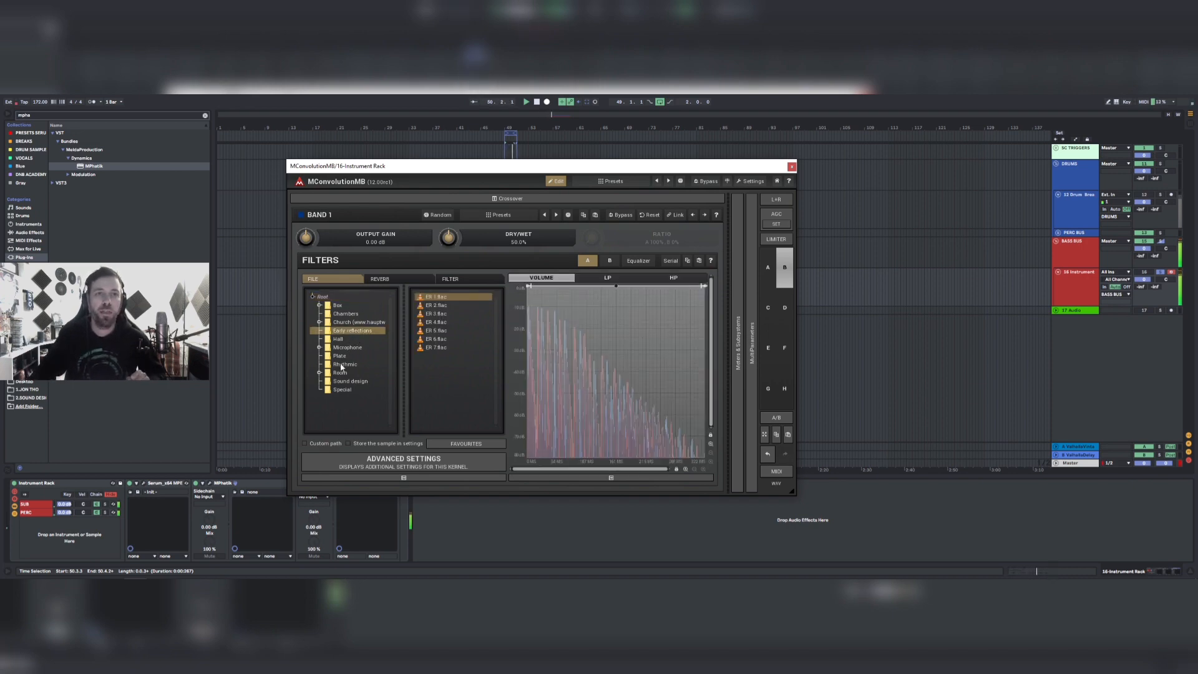
pyautogui.click(344, 365)
pyautogui.click(441, 340)
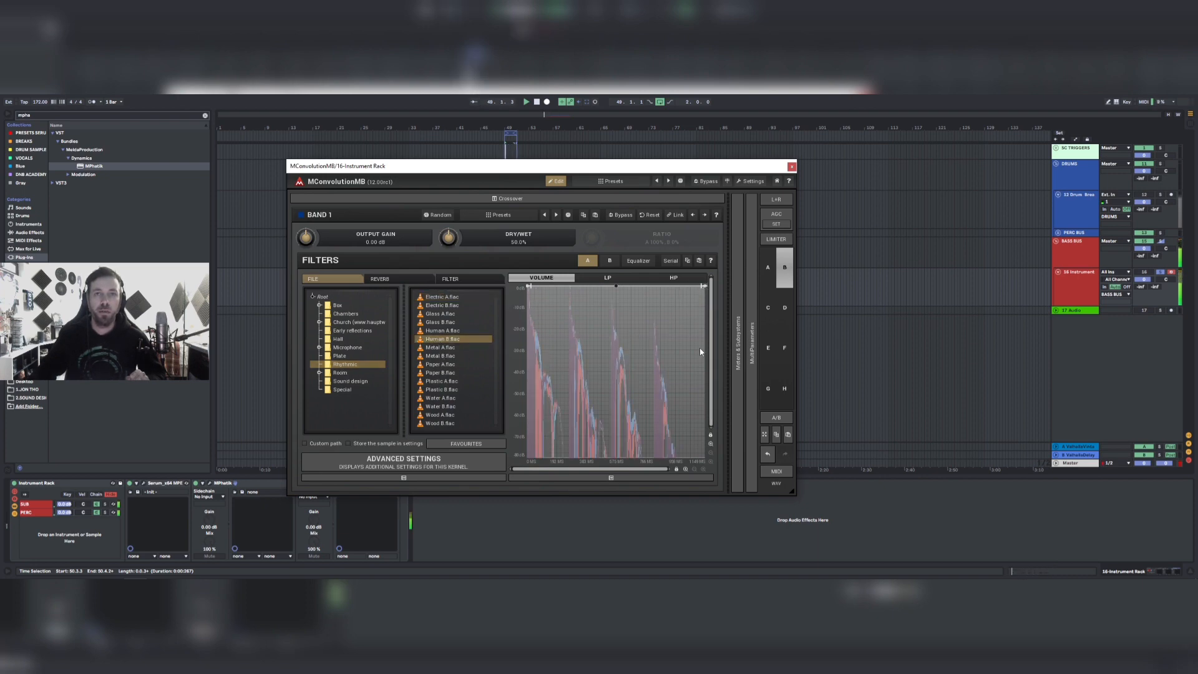
pyautogui.moveTo(616, 286); pyautogui.dragTo(599, 468)
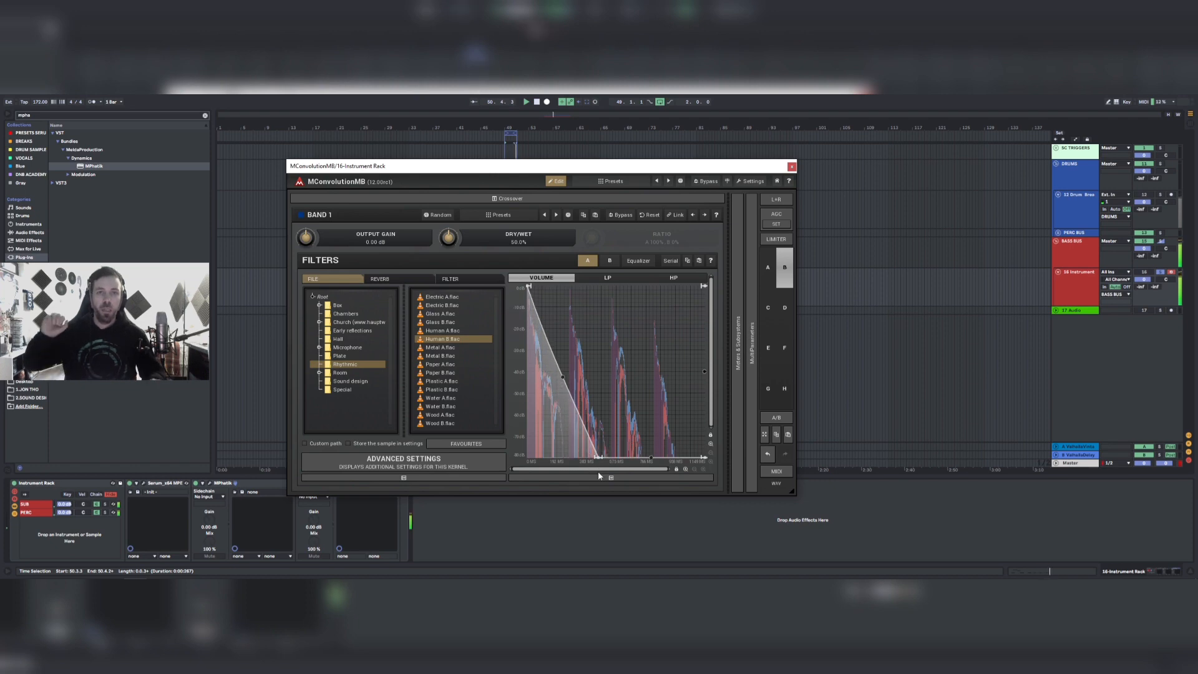
pyautogui.click(448, 348)
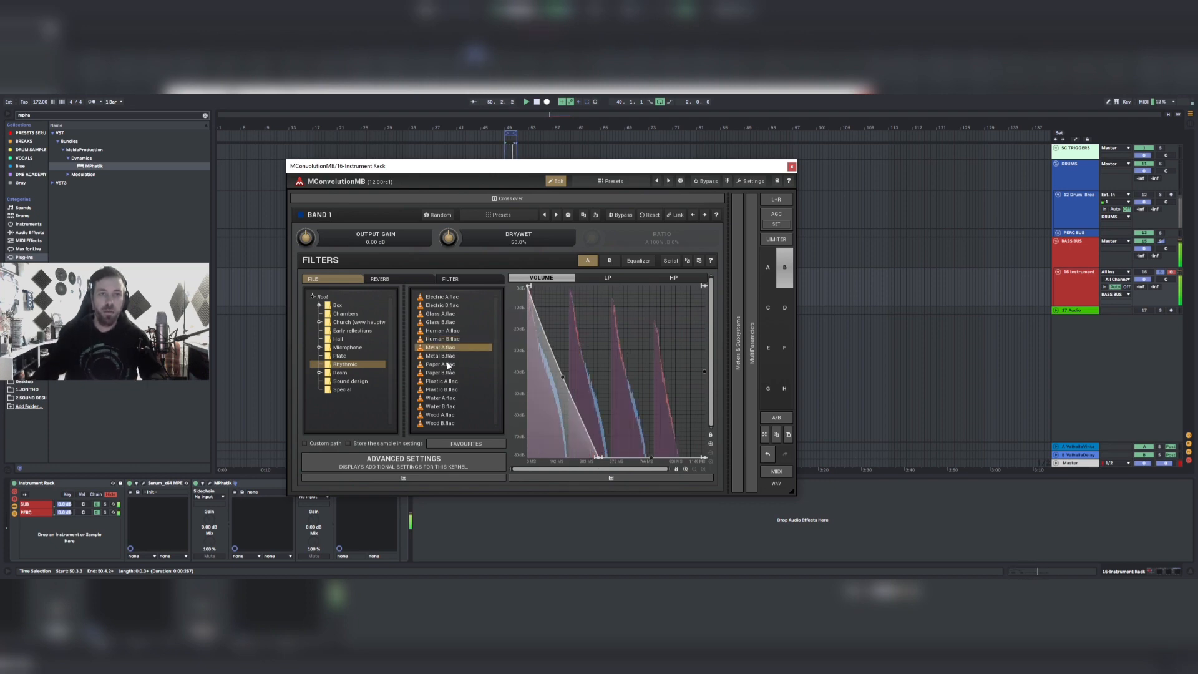
# Audition Paper B.flac, load Plastic A.flac in Band 1 with a slightly later volume-envelope end point, and close MConvolutionMB.
pyautogui.click(450, 373)
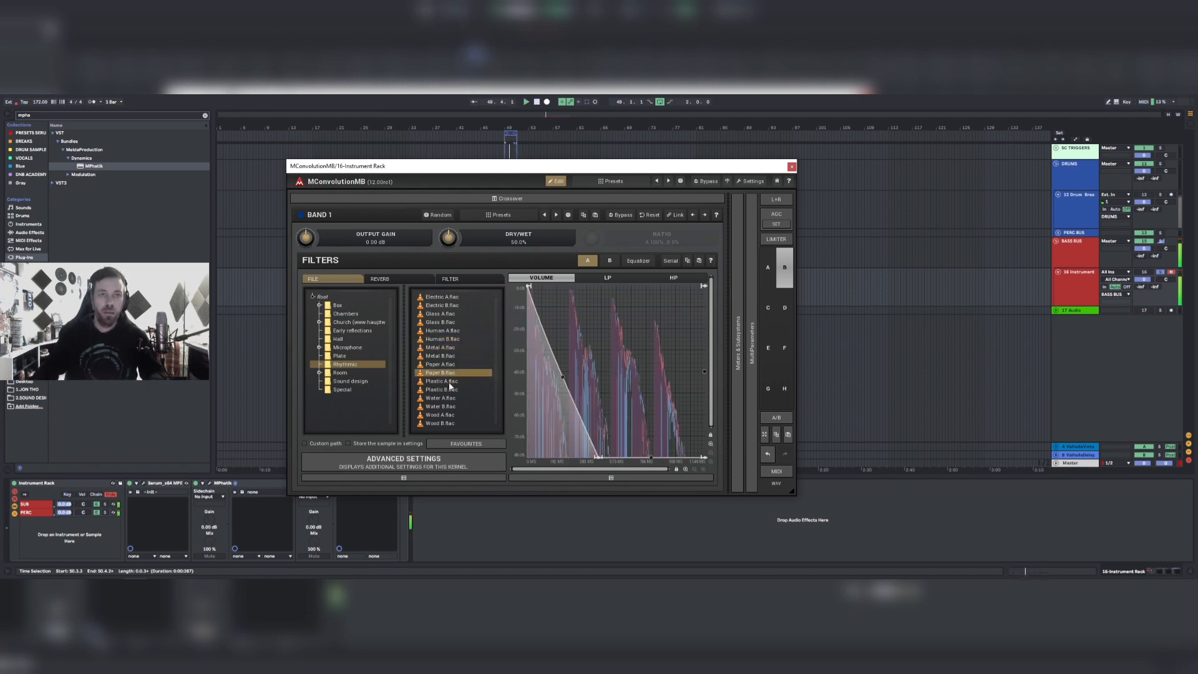
pyautogui.click(450, 382)
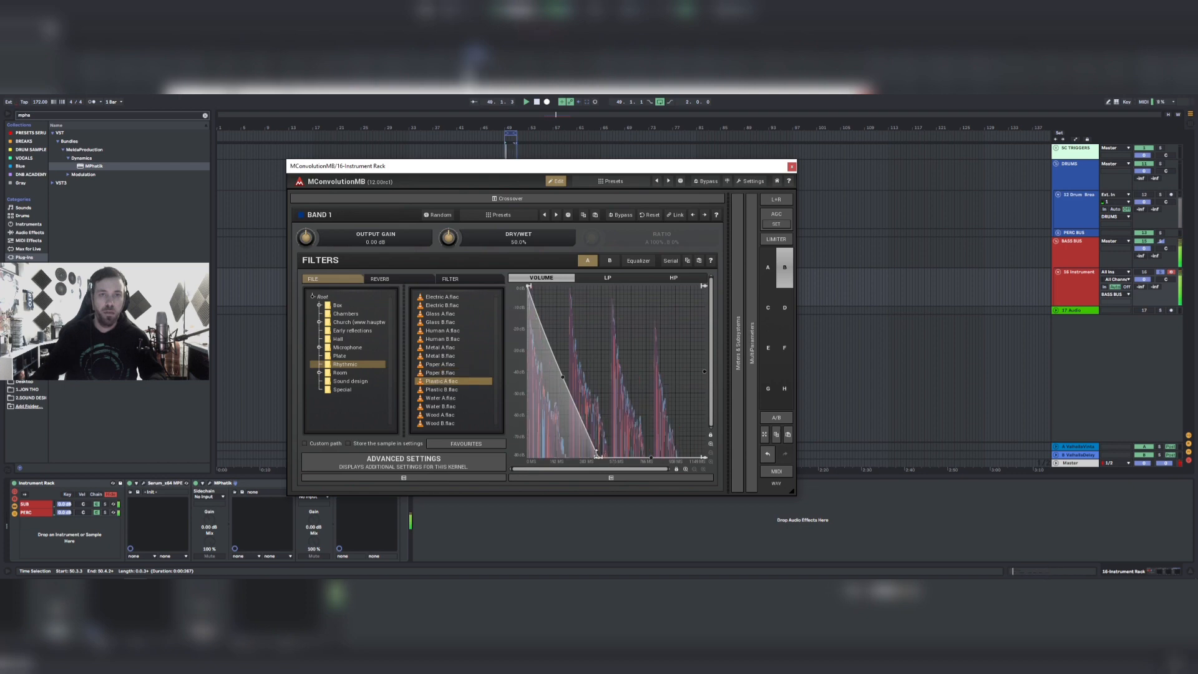
pyautogui.moveTo(596, 453); pyautogui.dragTo(604, 457)
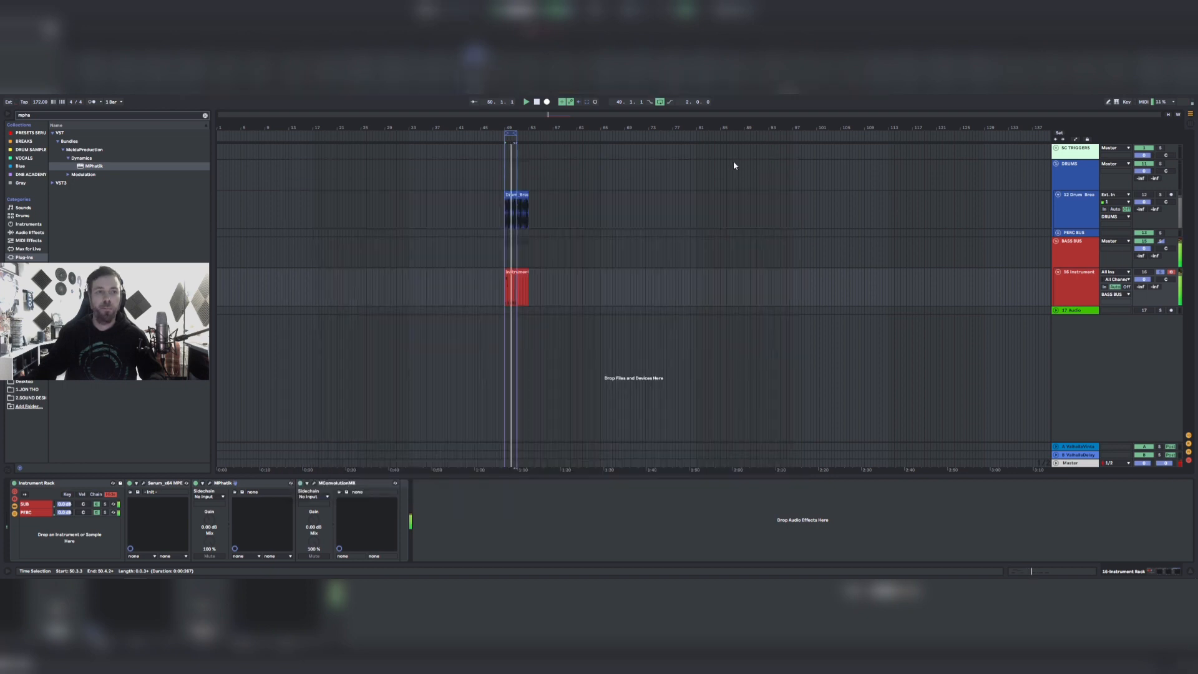
pyautogui.click(791, 166)
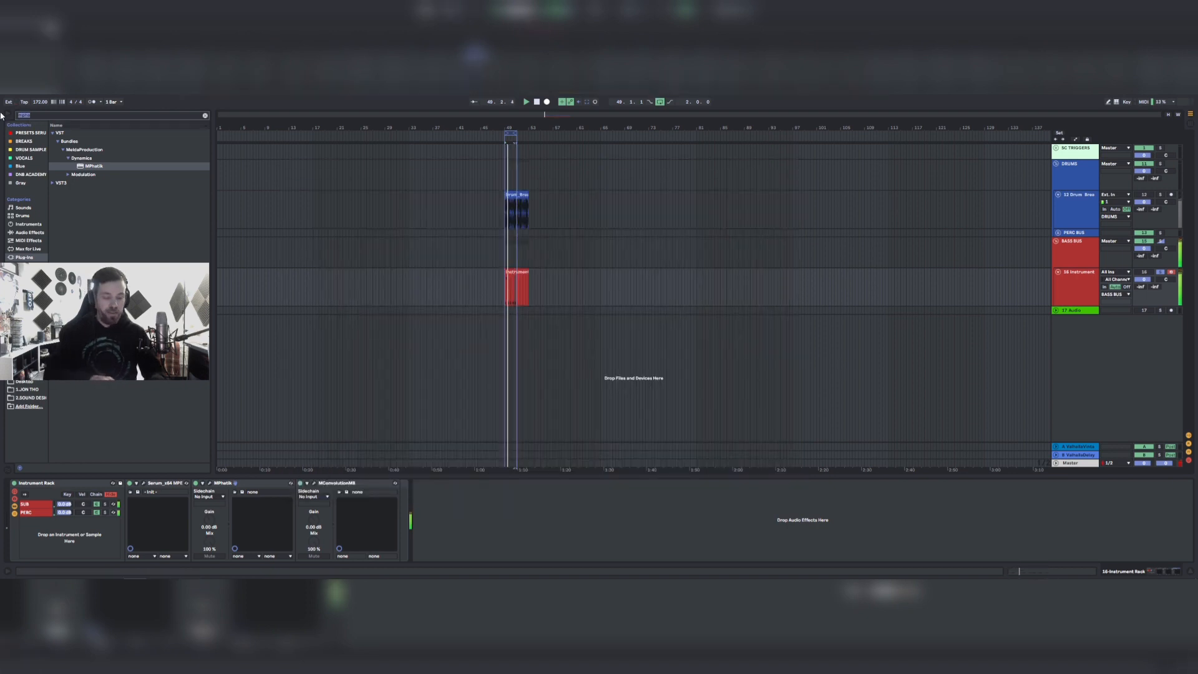
# Find the OTT plug-in, add it after MConvolutionMB on the PERC chain, and select that chain.
pyautogui.hotkey('ctrl', 'f')
pyautogui.write('ott')
pyautogui.press('Down')
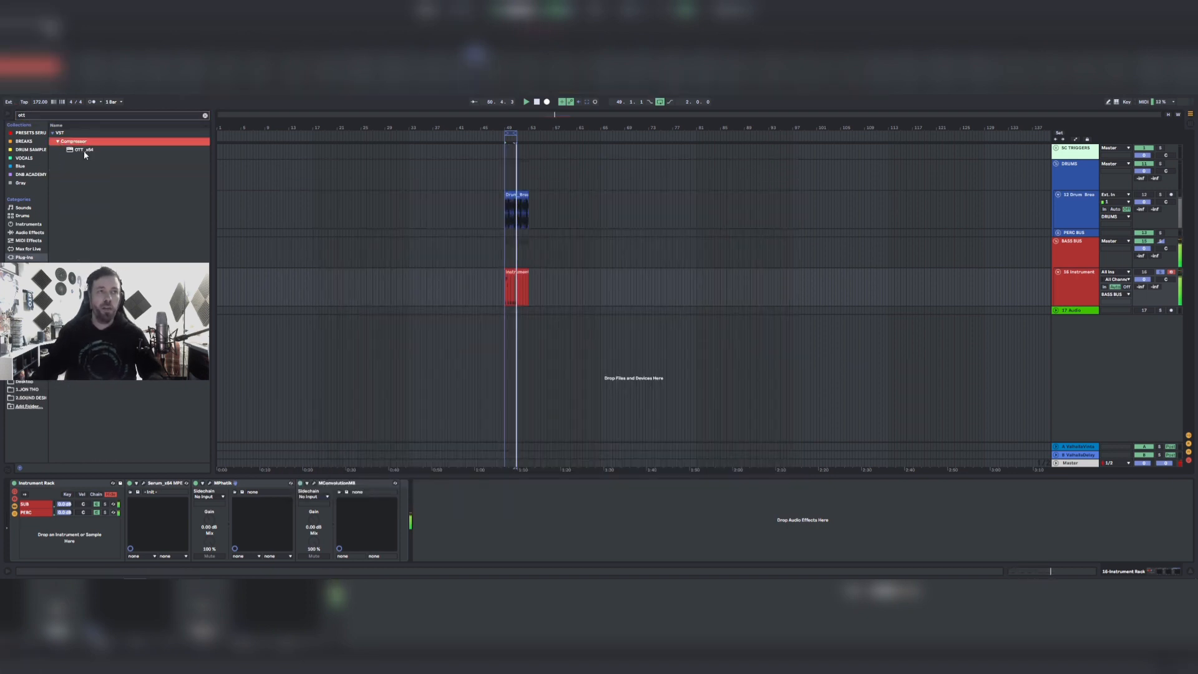
pyautogui.press('Down')
pyautogui.press('Return')
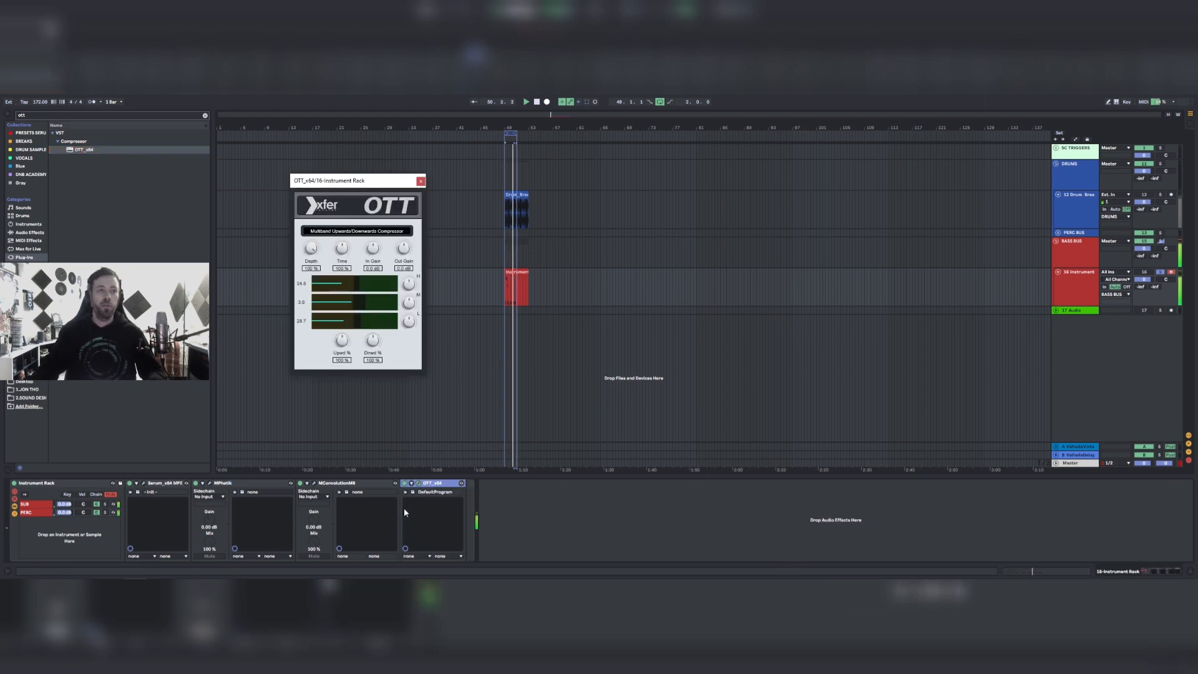
pyautogui.click(33, 513)
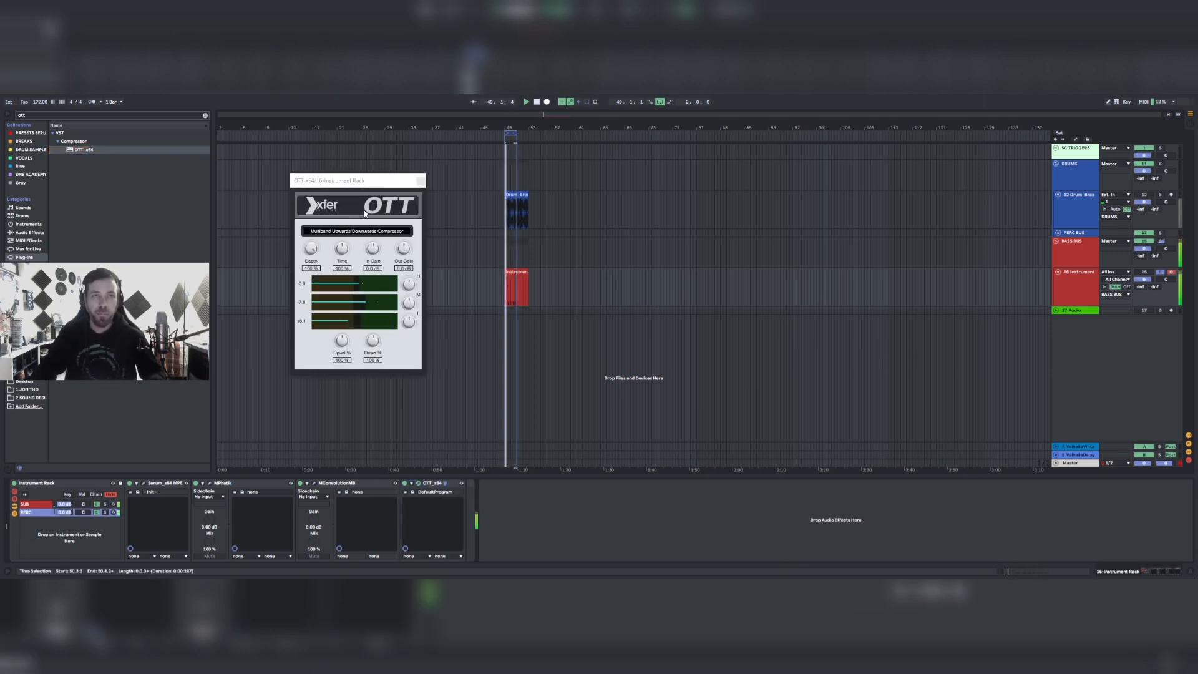
pyautogui.moveTo(350, 181); pyautogui.dragTo(368, 217)
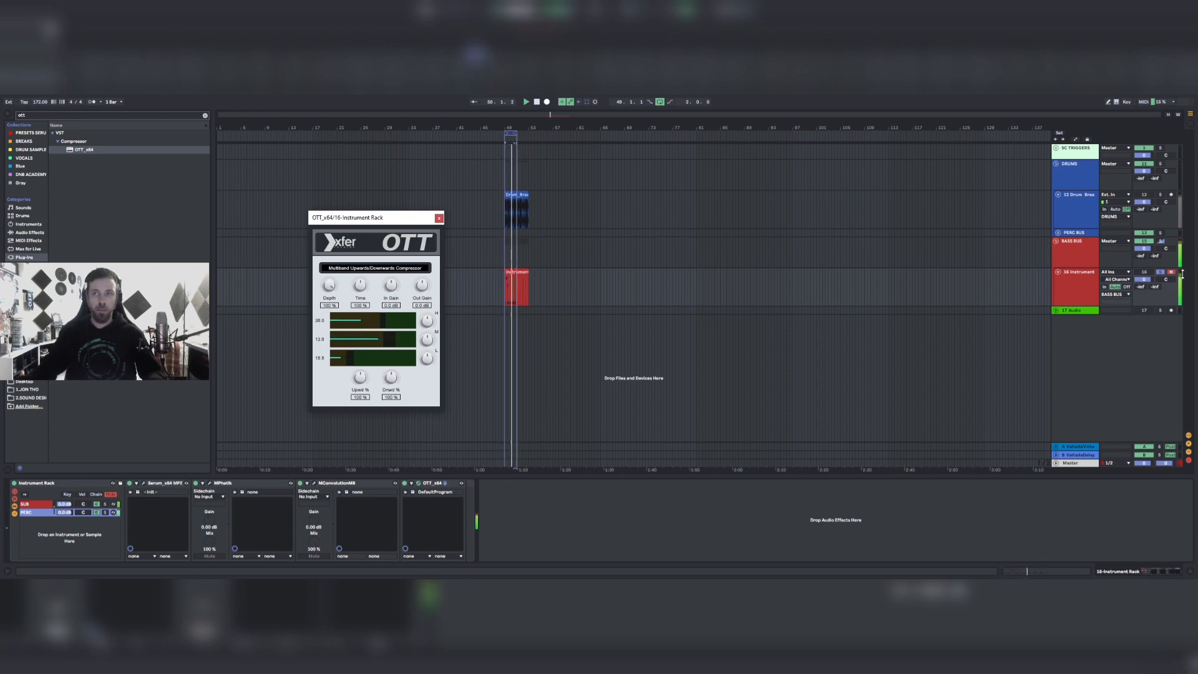
pyautogui.click(1076, 281)
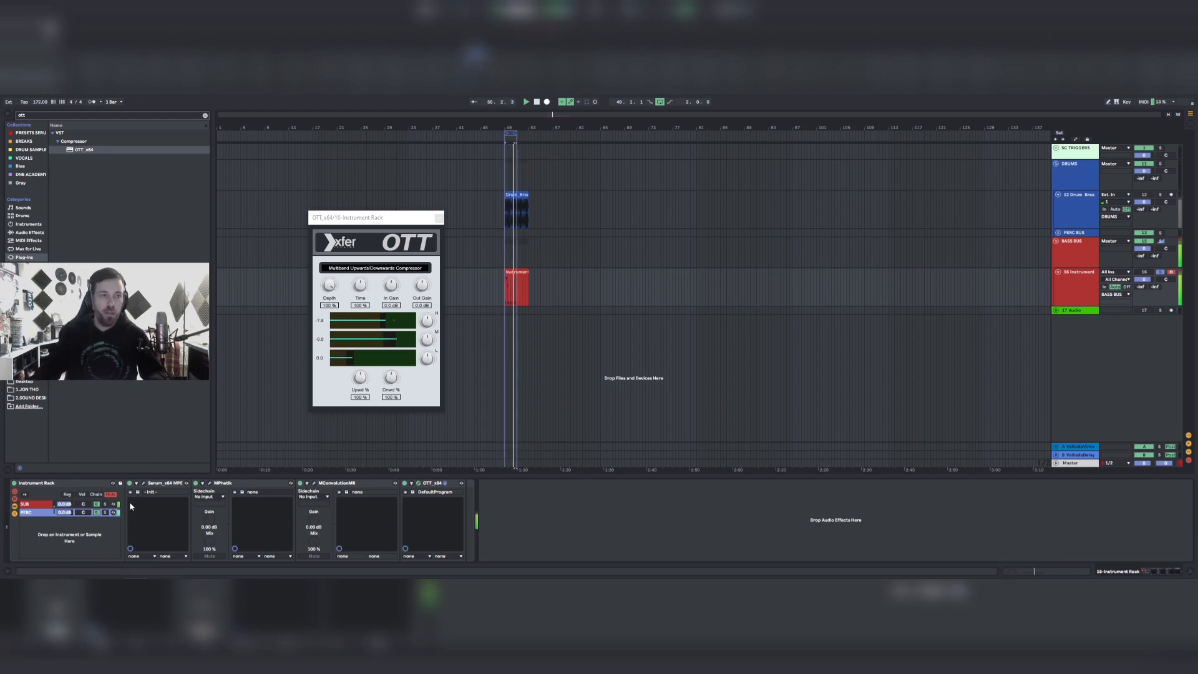
pyautogui.click(381, 326)
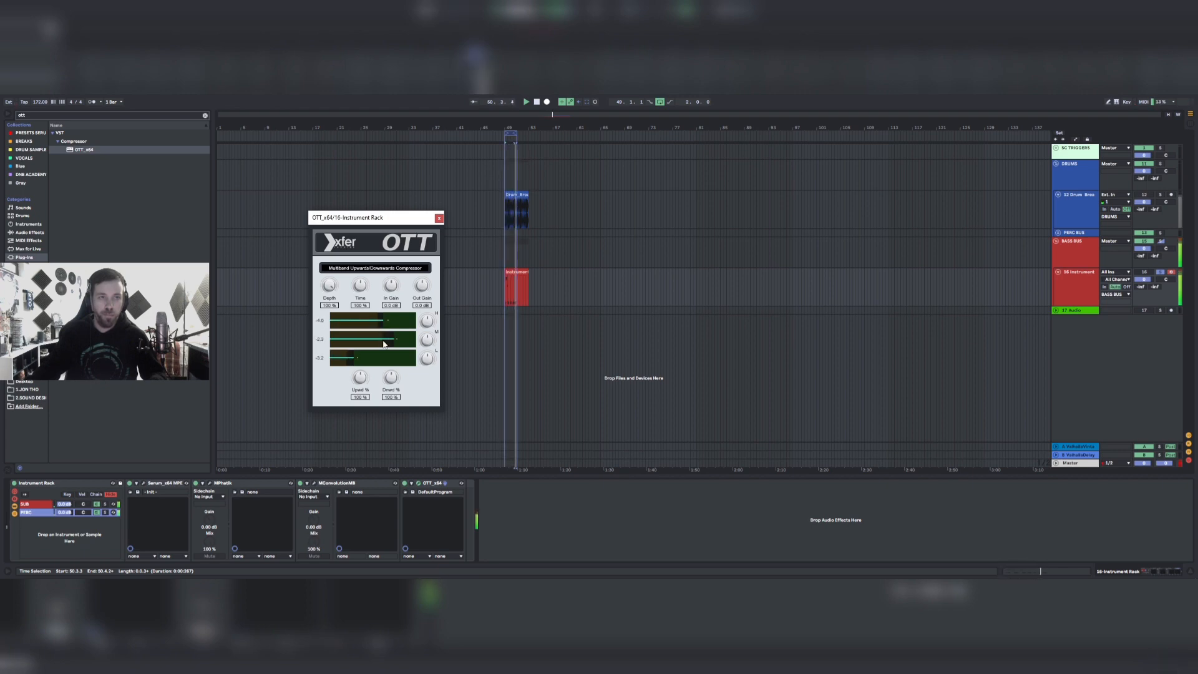
# Open MPhatik and audition Sound design impulses from Megaphone 2 through Outside Club 1 and 2, Piano, Plastic Tub and Punch and Ring.
pyautogui.click(210, 486)
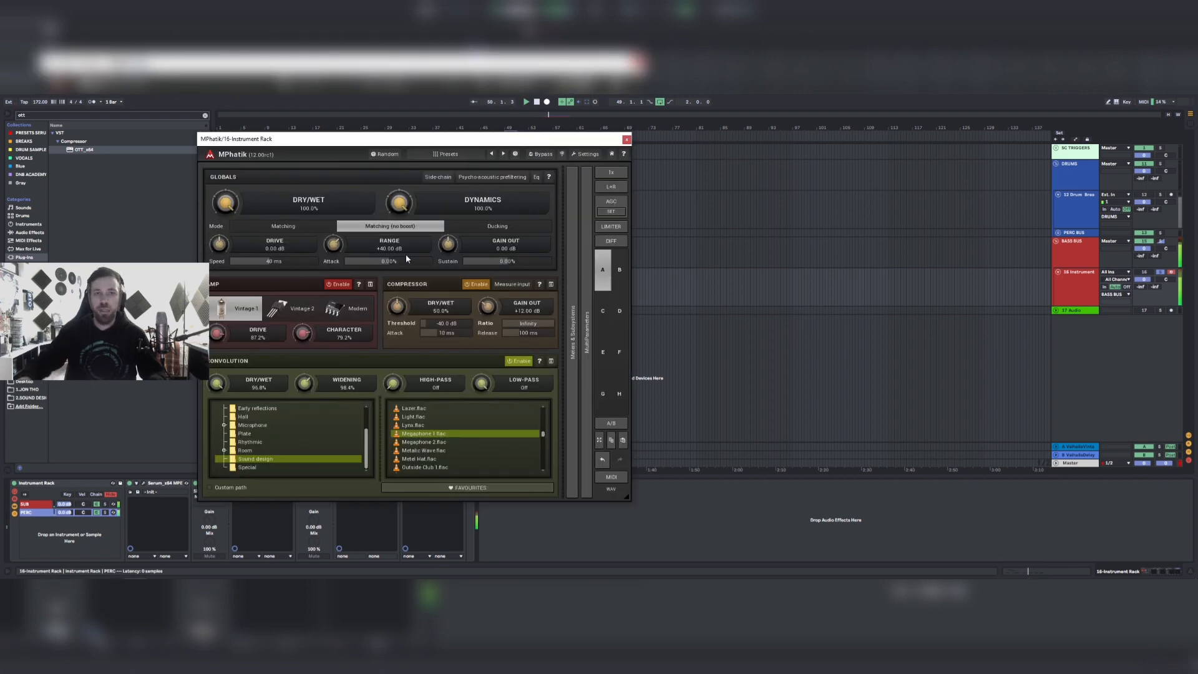
pyautogui.click(432, 443)
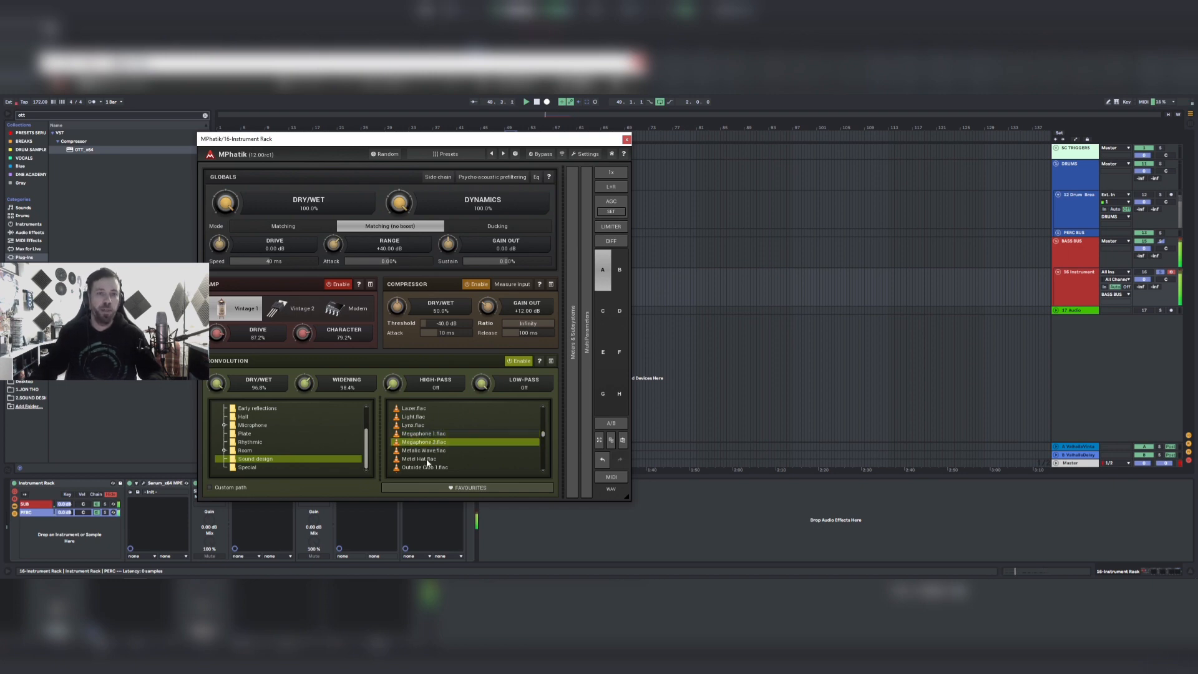
pyautogui.click(427, 460)
pyautogui.click(428, 453)
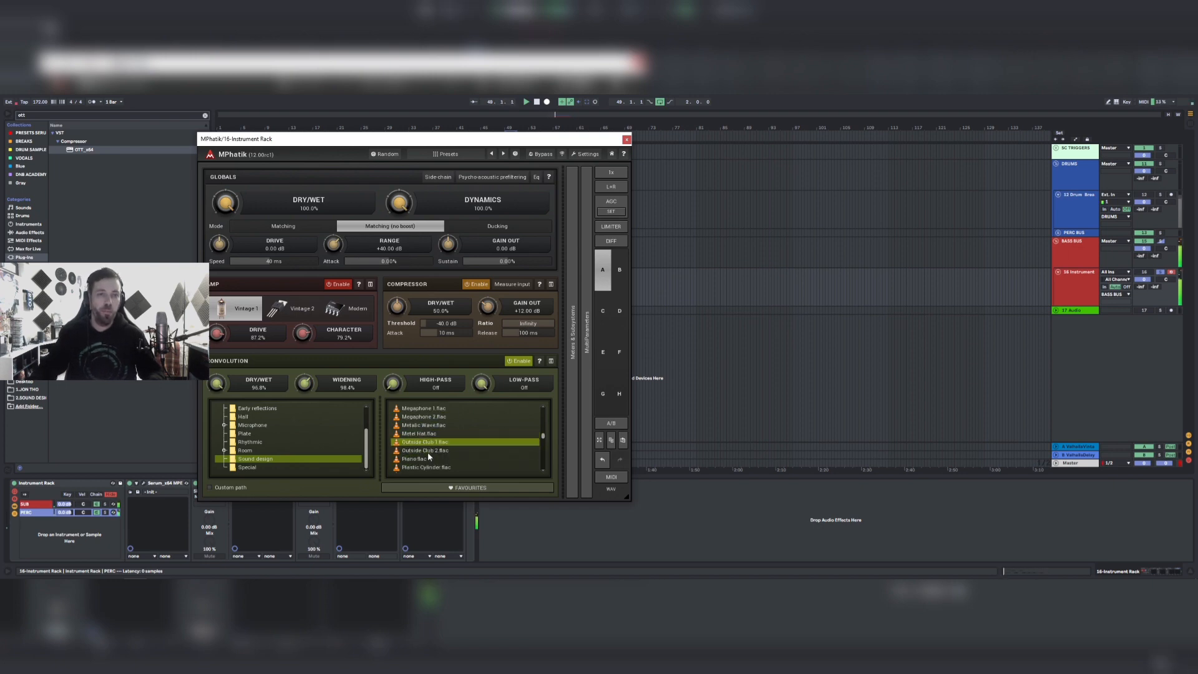
pyautogui.click(428, 450)
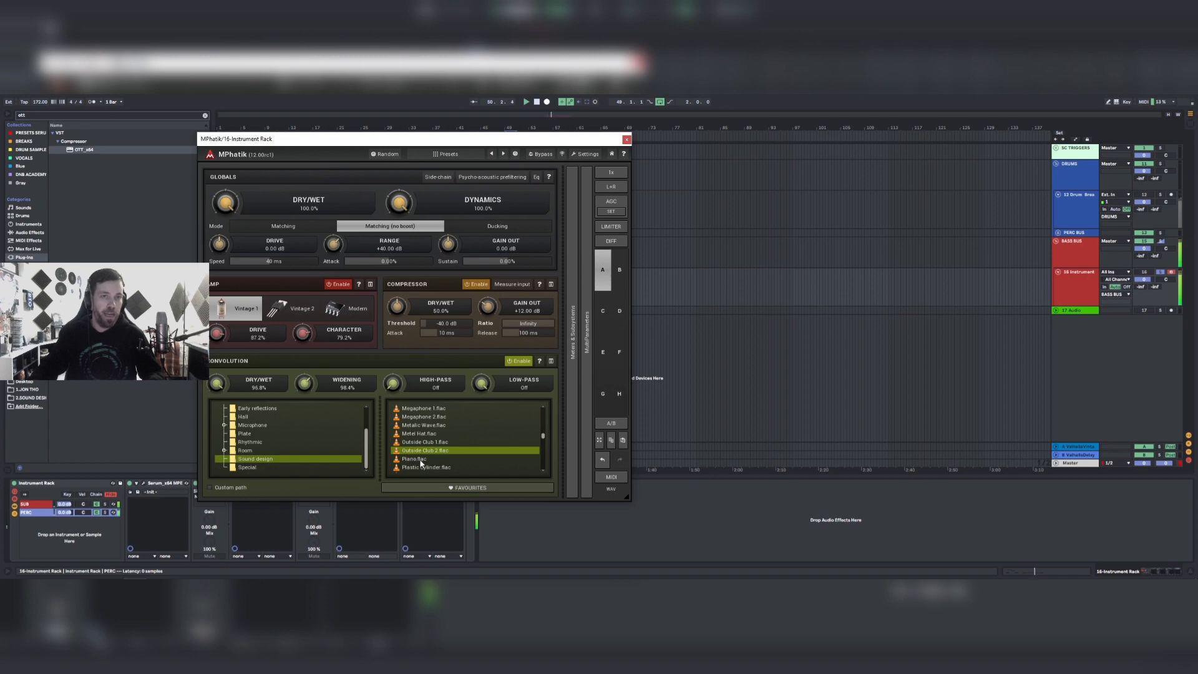
pyautogui.click(421, 460)
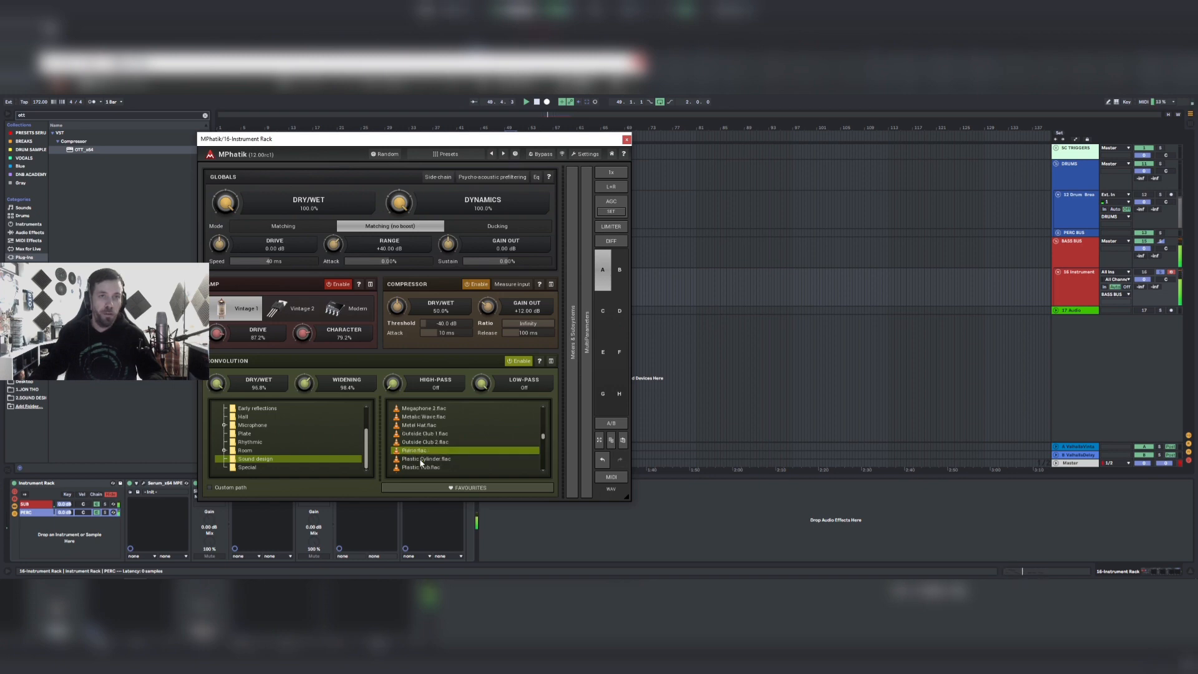
pyautogui.click(422, 460)
pyautogui.click(422, 459)
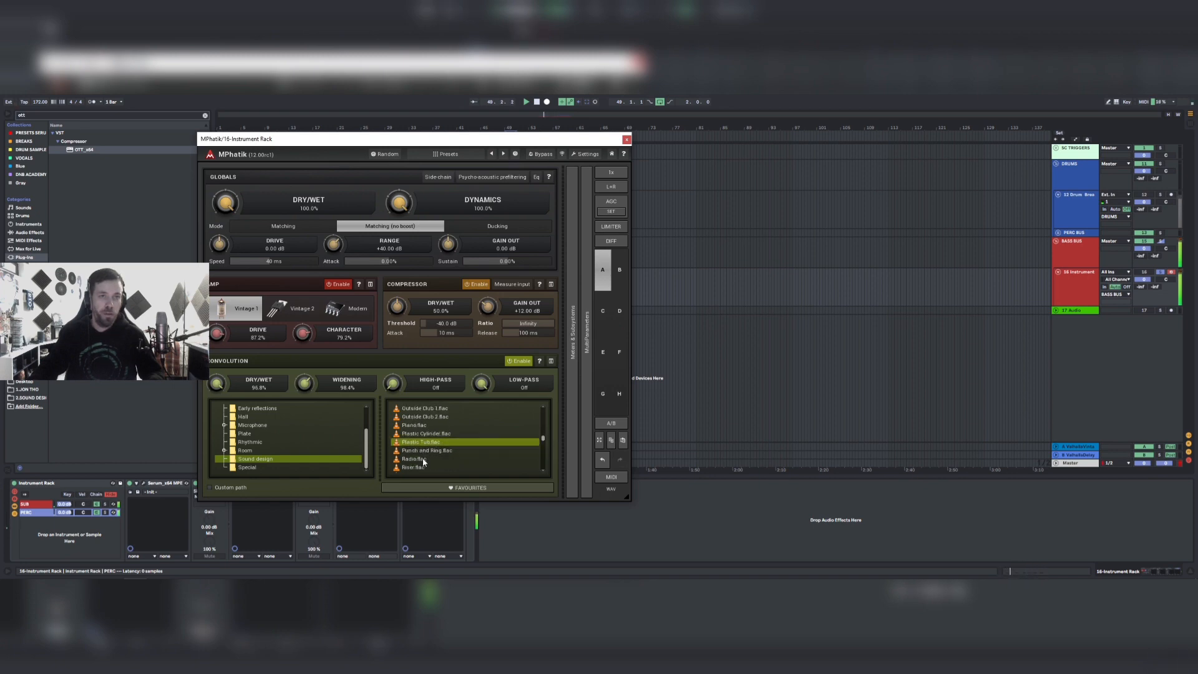
pyautogui.click(421, 455)
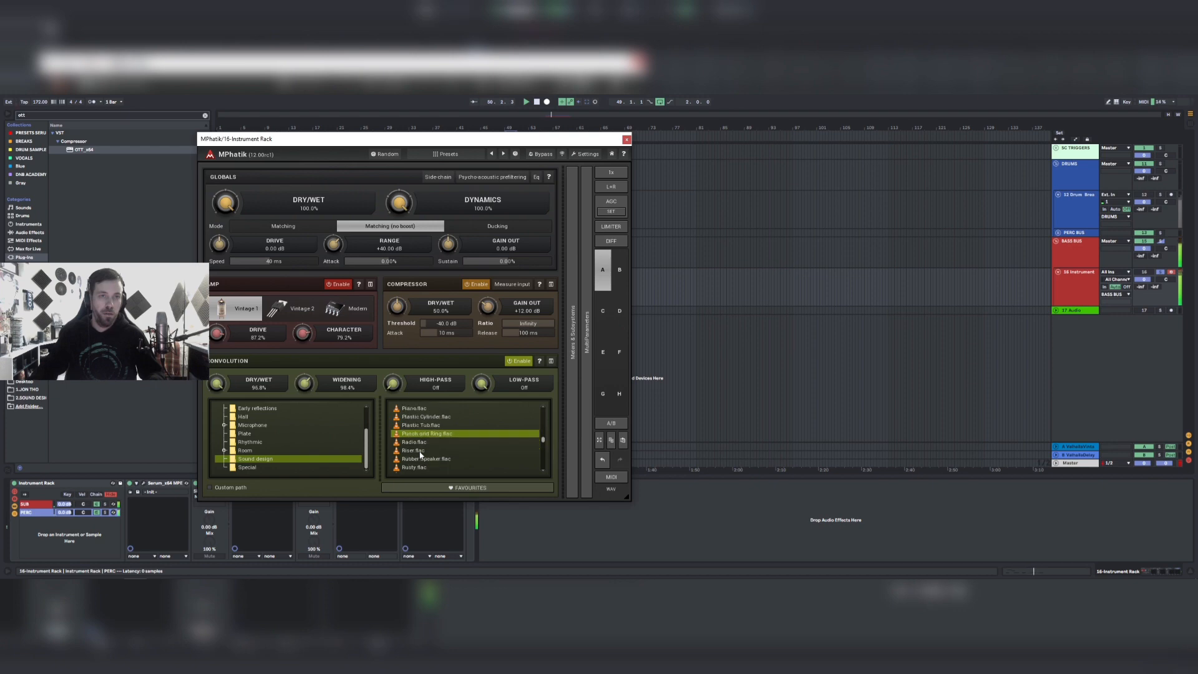
# Audition the Rubber Speaker, Rusty, Shhh, Snake Bite and Split impulses, setting MPhatik's convolution high-pass to about 110.9 Hz.
pyautogui.click(420, 459)
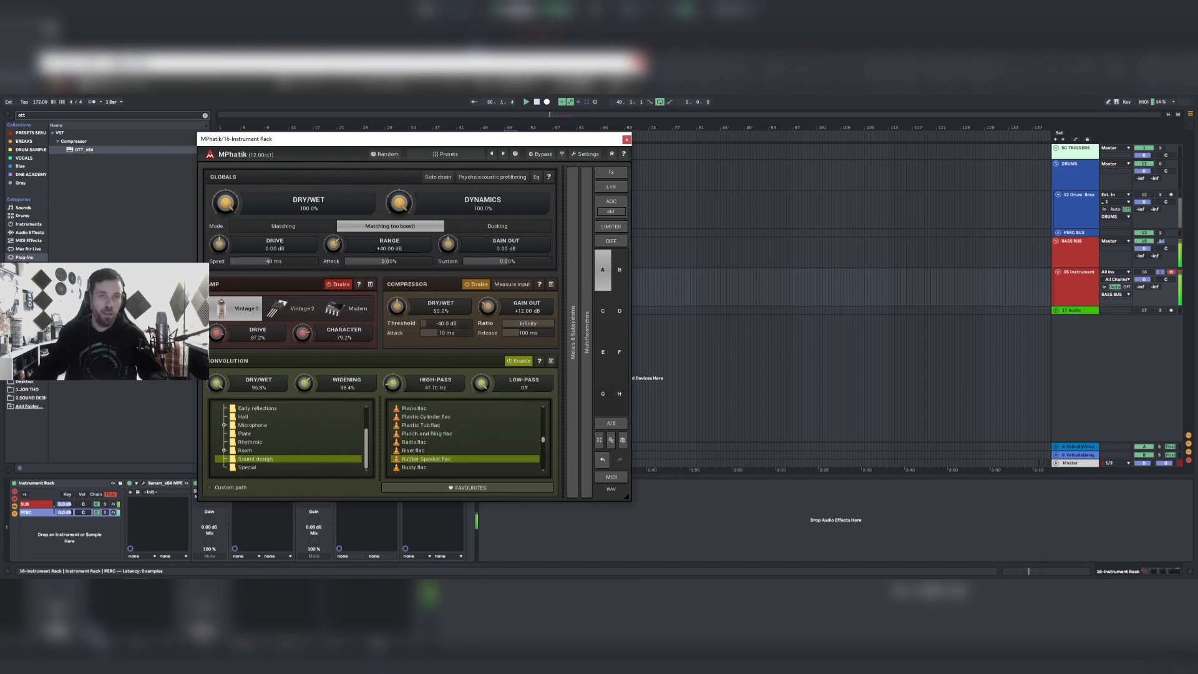
pyautogui.click(419, 466)
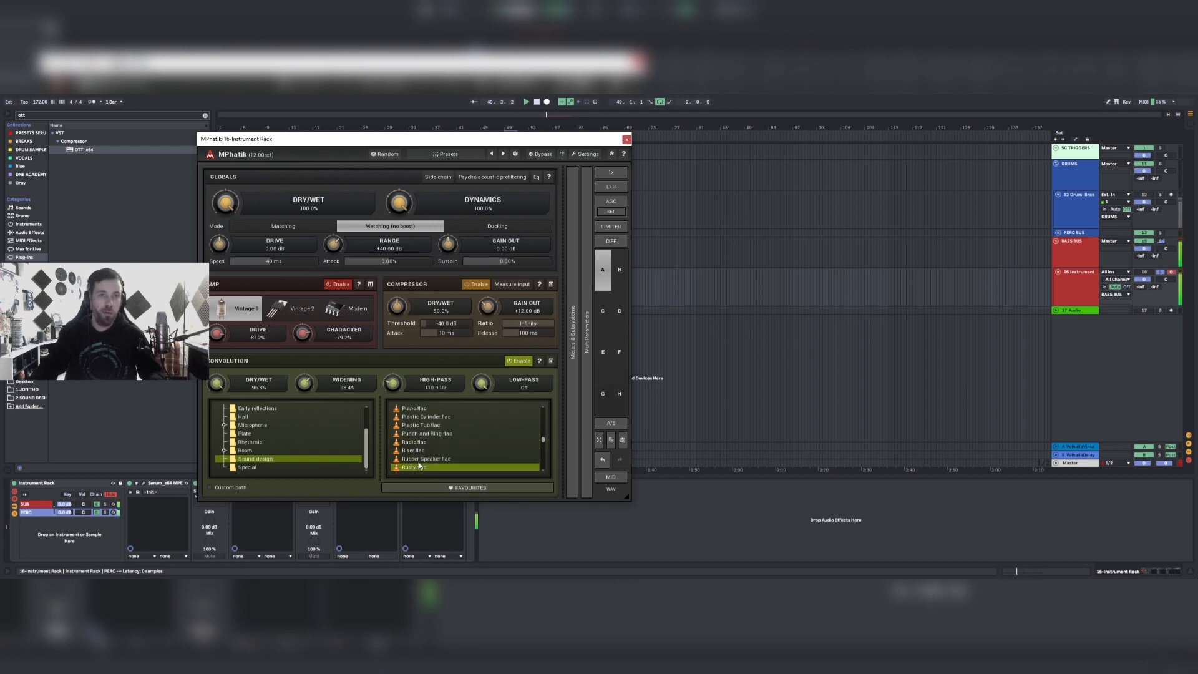
pyautogui.click(419, 450)
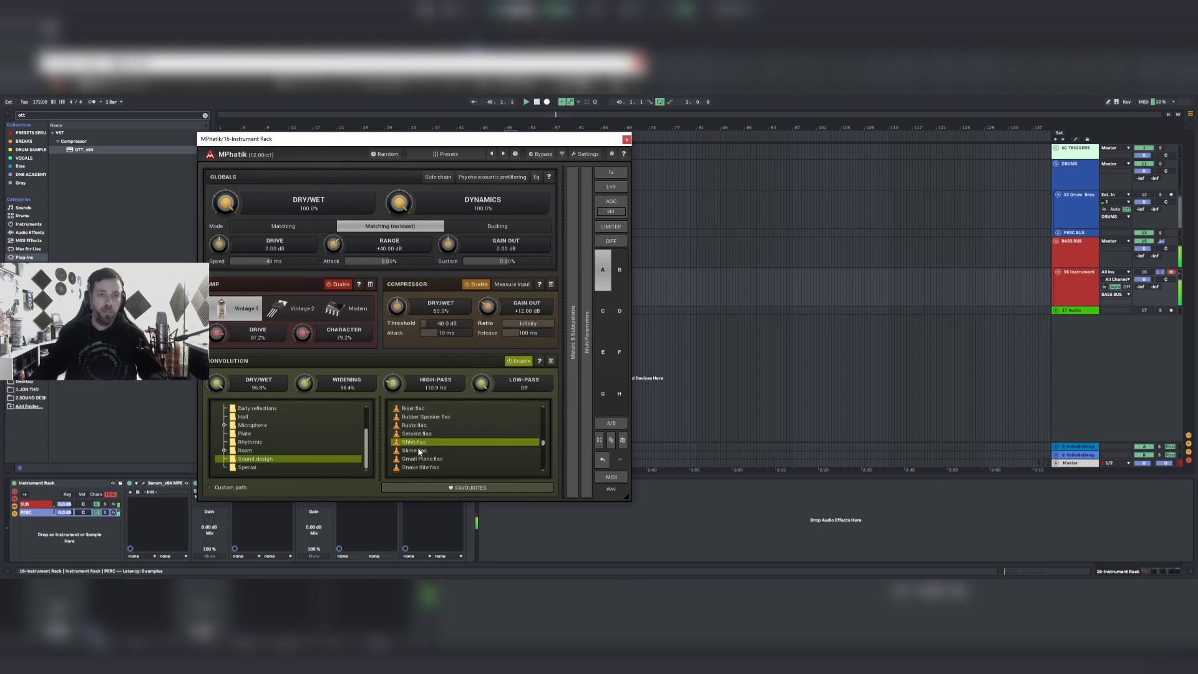
pyautogui.click(419, 450)
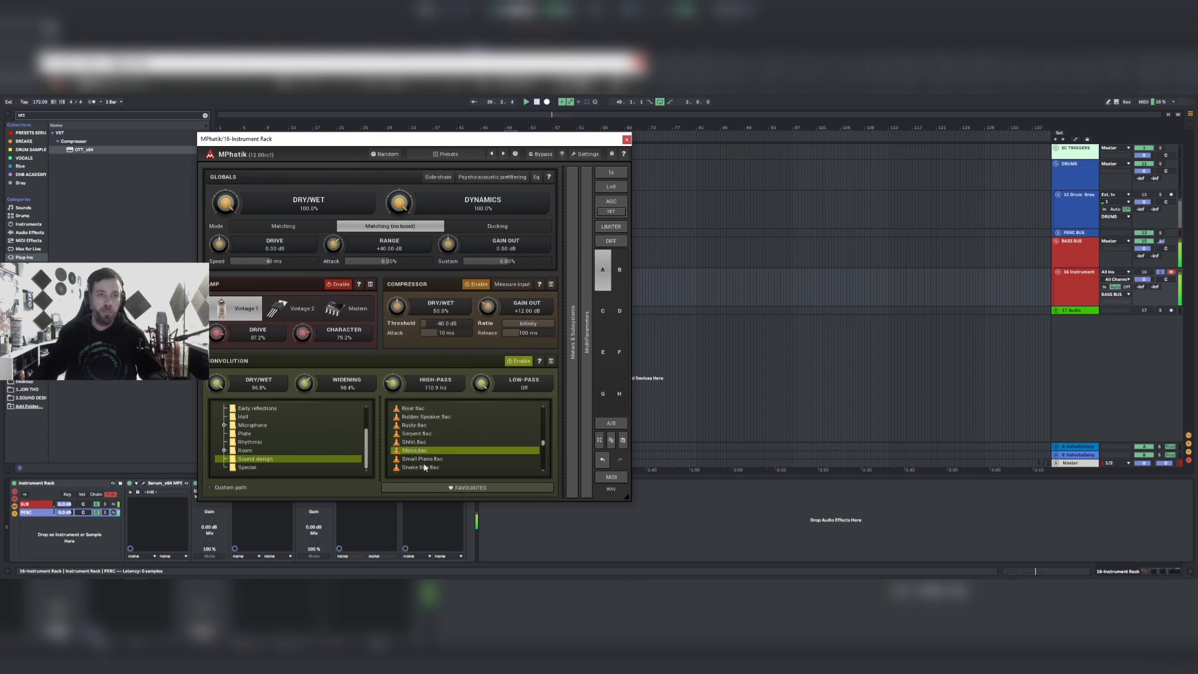
pyautogui.click(423, 467)
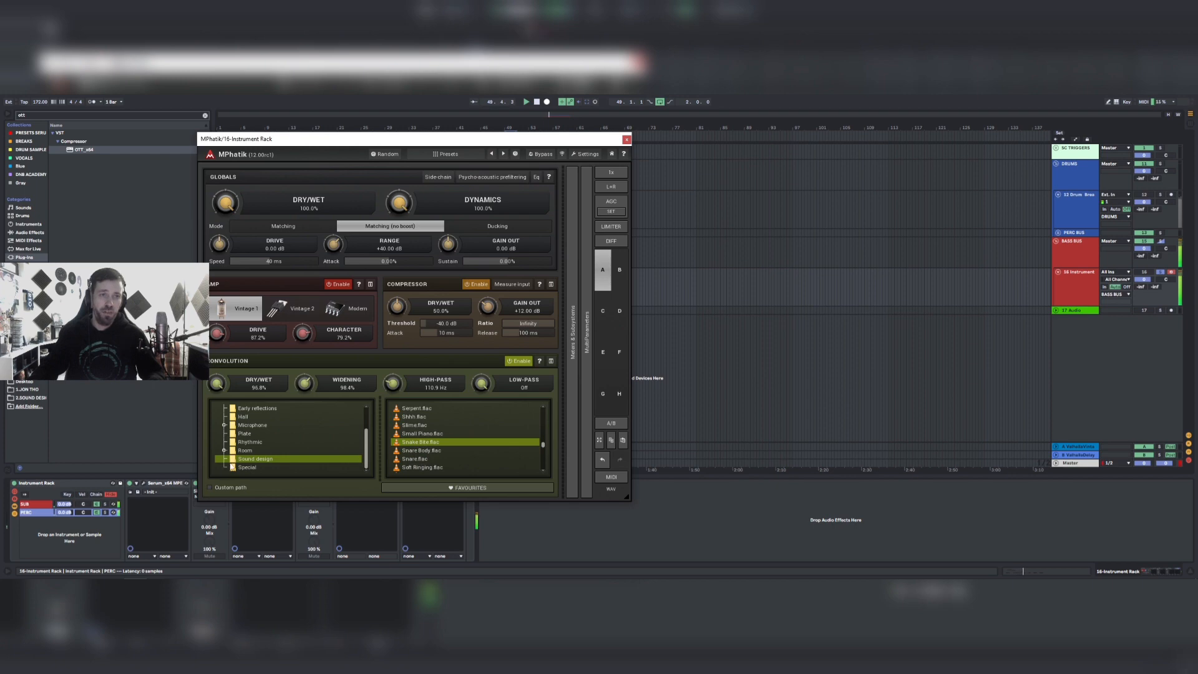
pyautogui.scroll(-1, 431, 459)
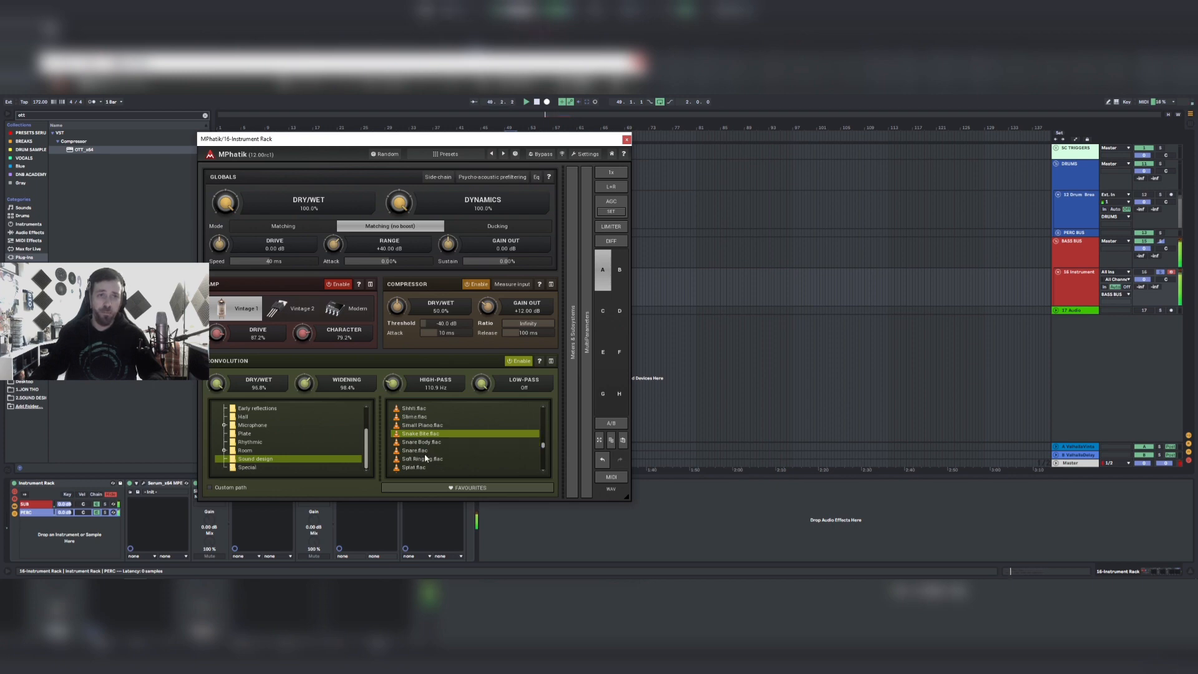
pyautogui.click(423, 468)
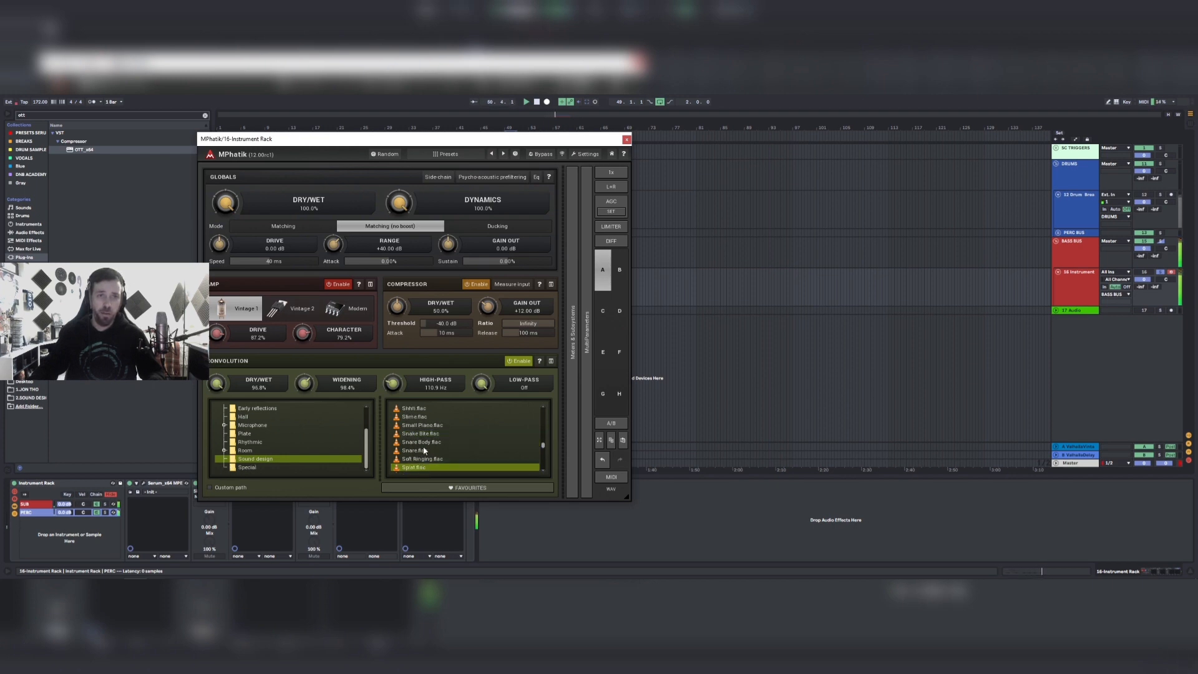
# Audition the impulses from around Hog to Outside Club 1 again, choose Megaphone 1.flac, and close MPhatik.
pyautogui.scroll(5, 424, 450)
pyautogui.scroll(5, 423, 449)
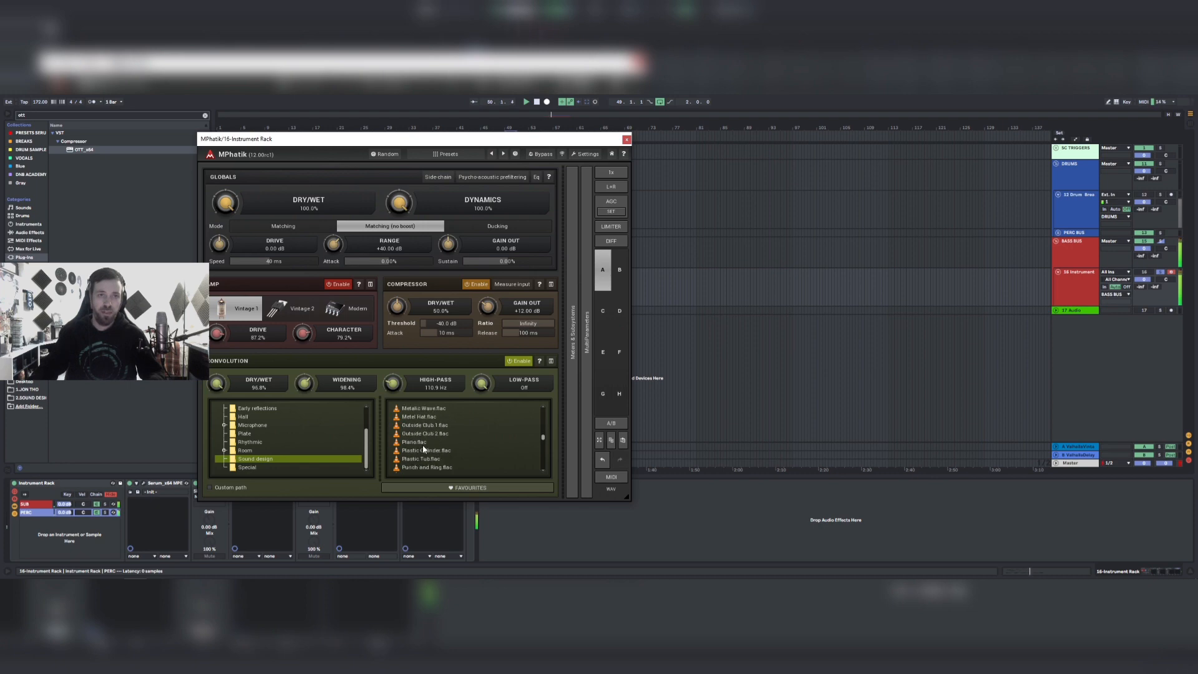
pyautogui.scroll(8, 423, 449)
pyautogui.scroll(2, 421, 437)
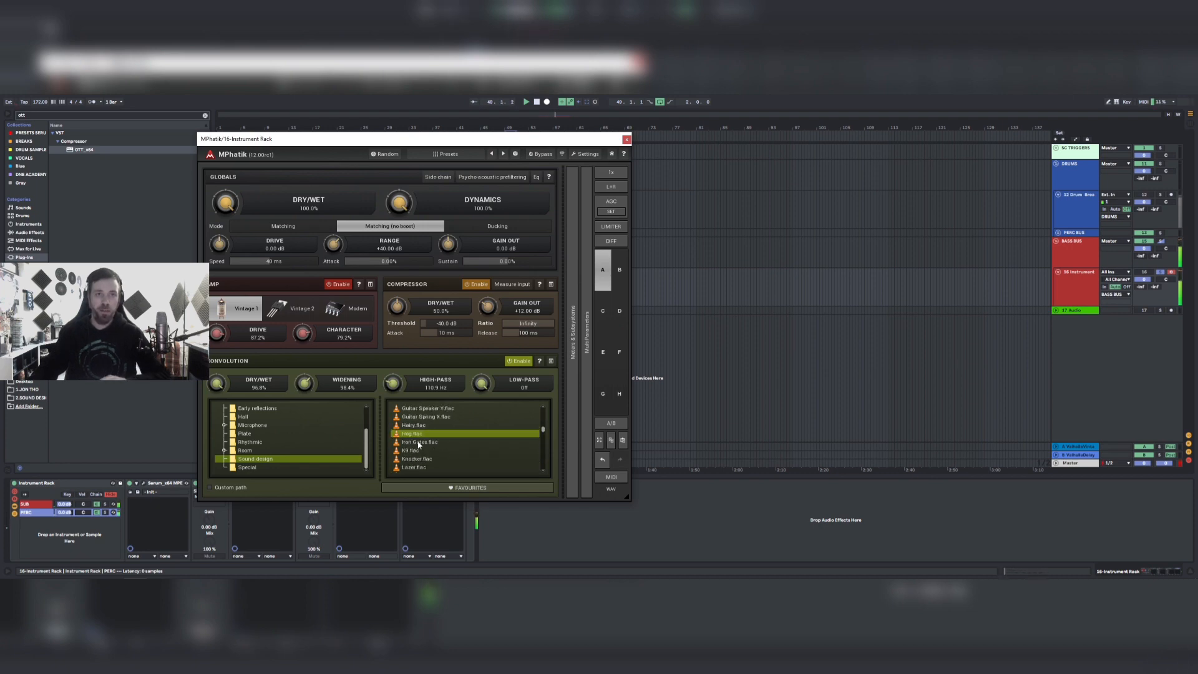
pyautogui.click(417, 426)
pyautogui.press('Down')
pyautogui.press('Down')
pyautogui.press('Down')
pyautogui.press('Down')
pyautogui.press('Down')
pyautogui.press('Down')
pyautogui.press('Down')
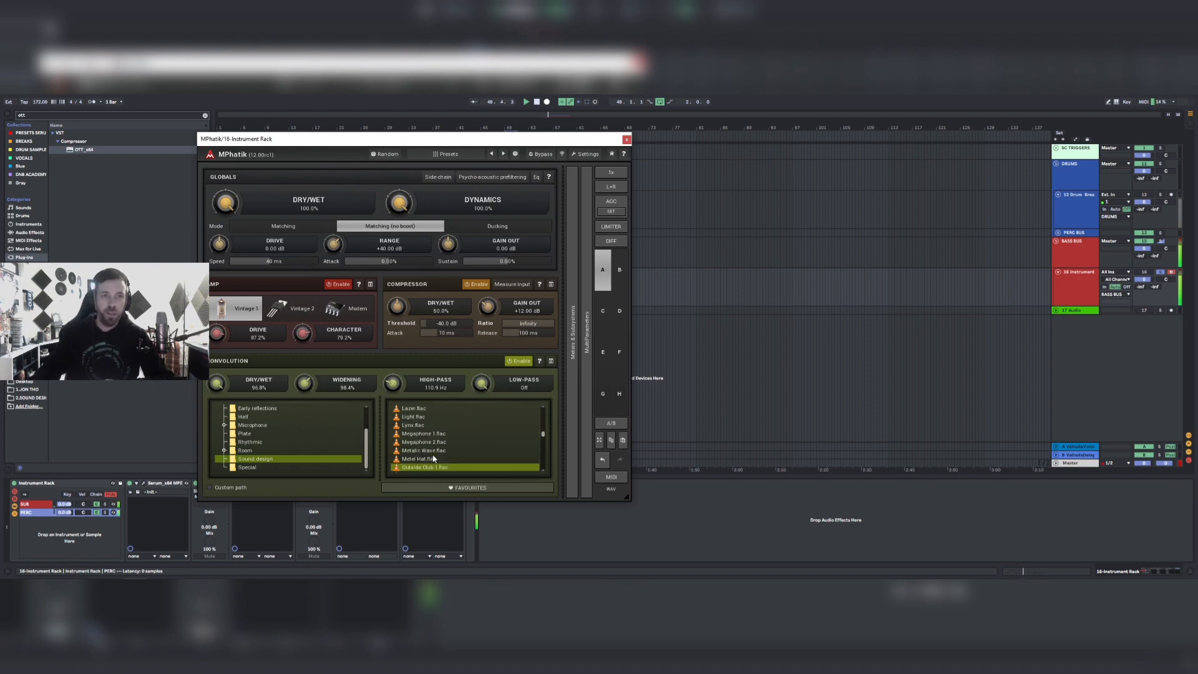
pyautogui.click(423, 435)
pyautogui.click(432, 443)
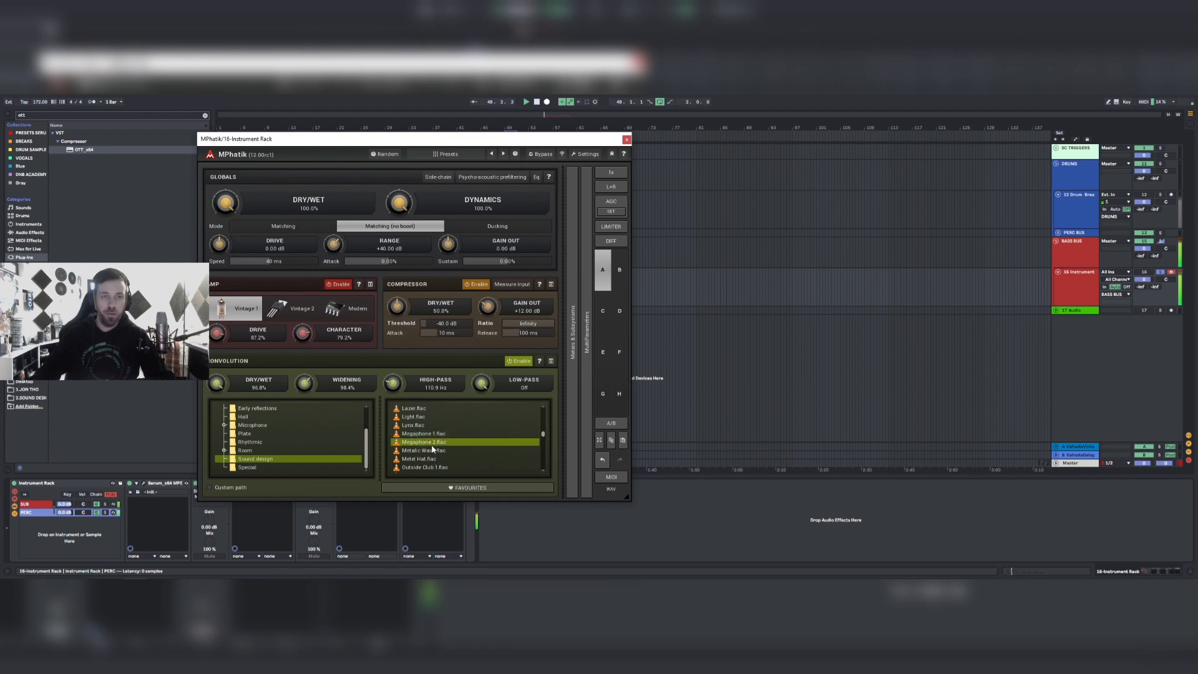
pyautogui.press('Up')
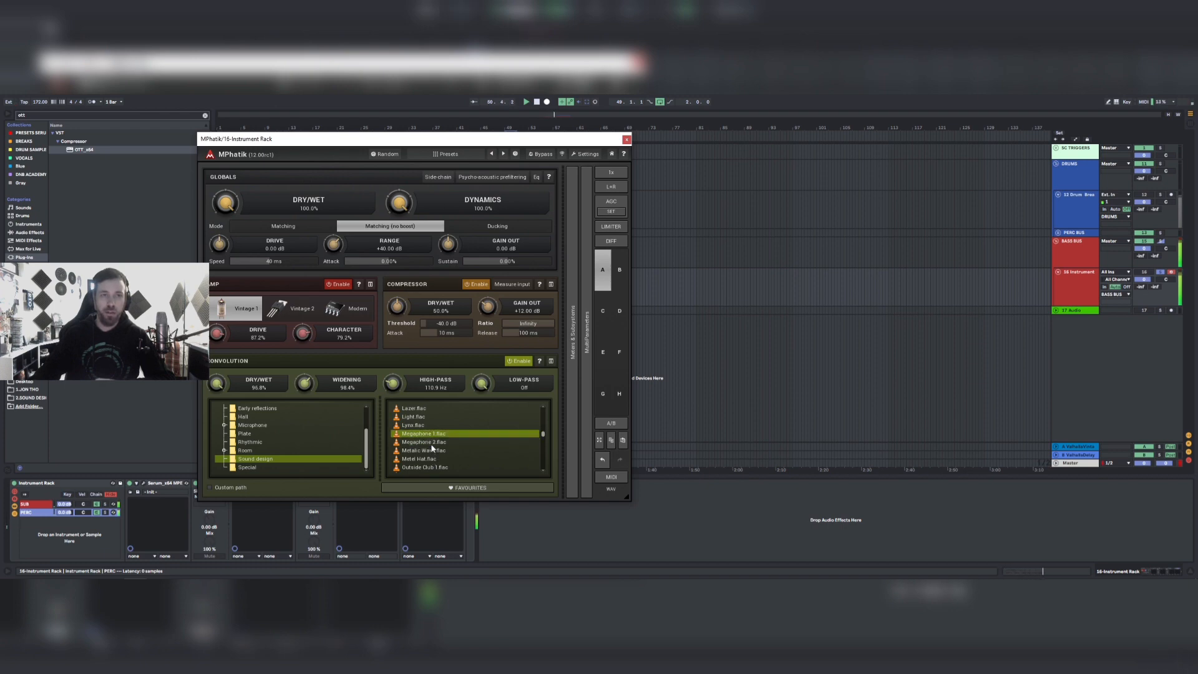
pyautogui.click(626, 139)
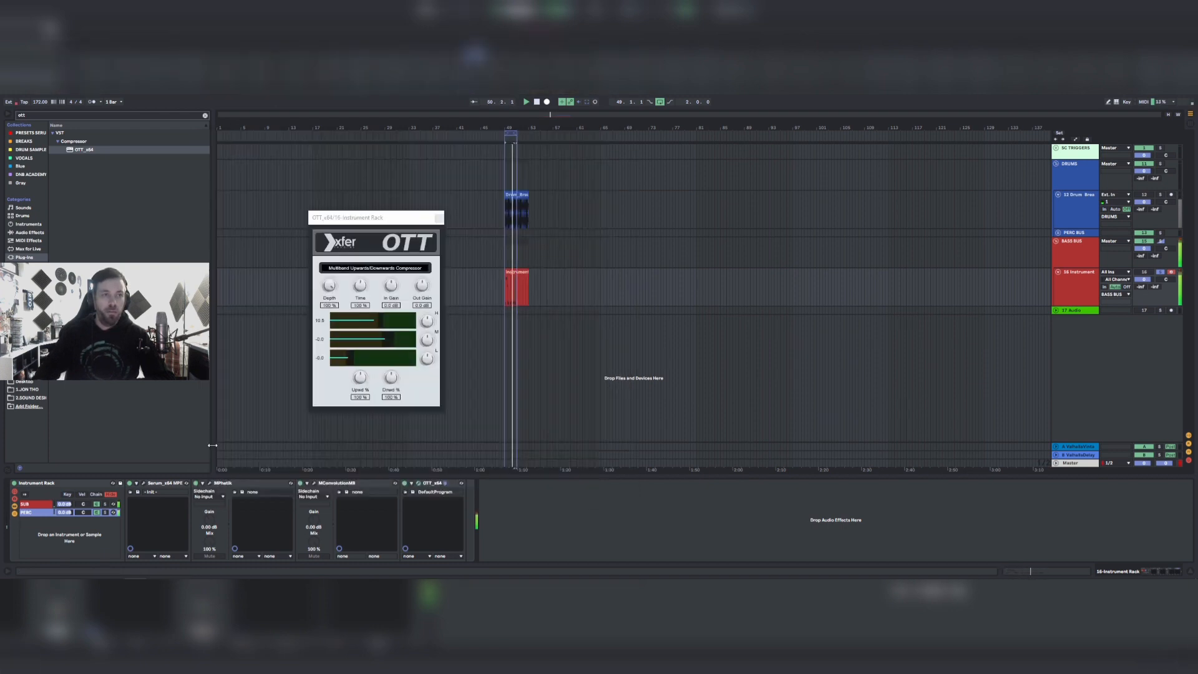
# Slightly lengthen the decay of the LFO 1 curve in the PERC chain's Serum, and close the Serum and OTT windows.
pyautogui.click(143, 484)
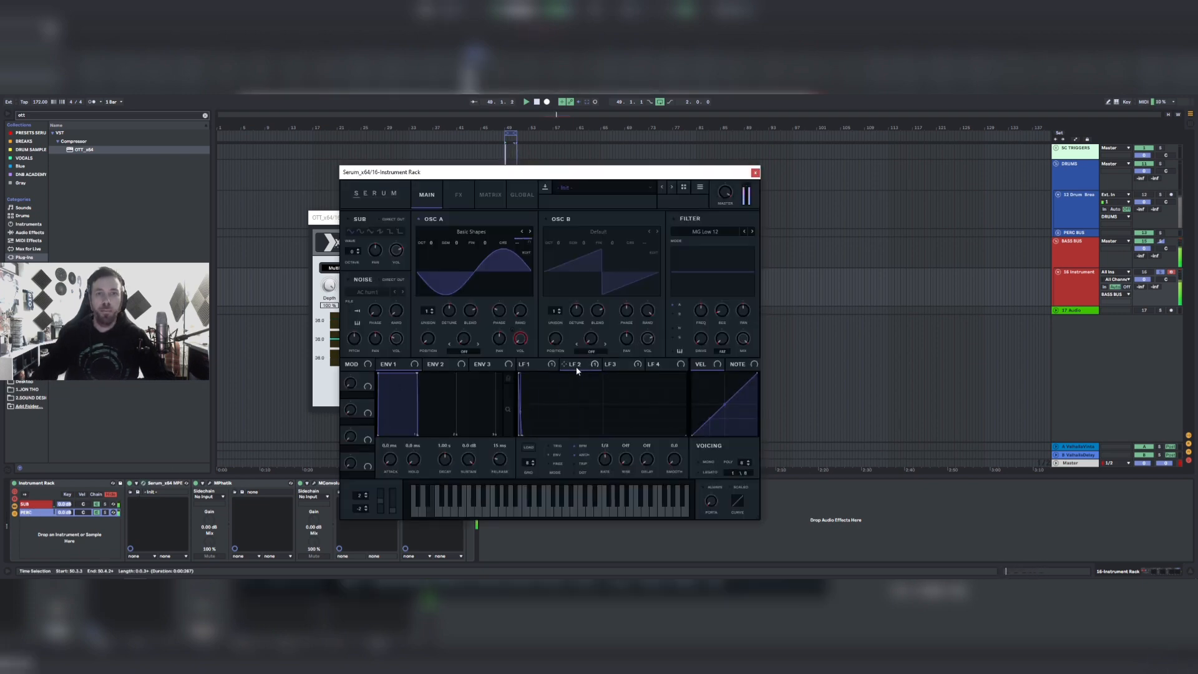
pyautogui.click(545, 366)
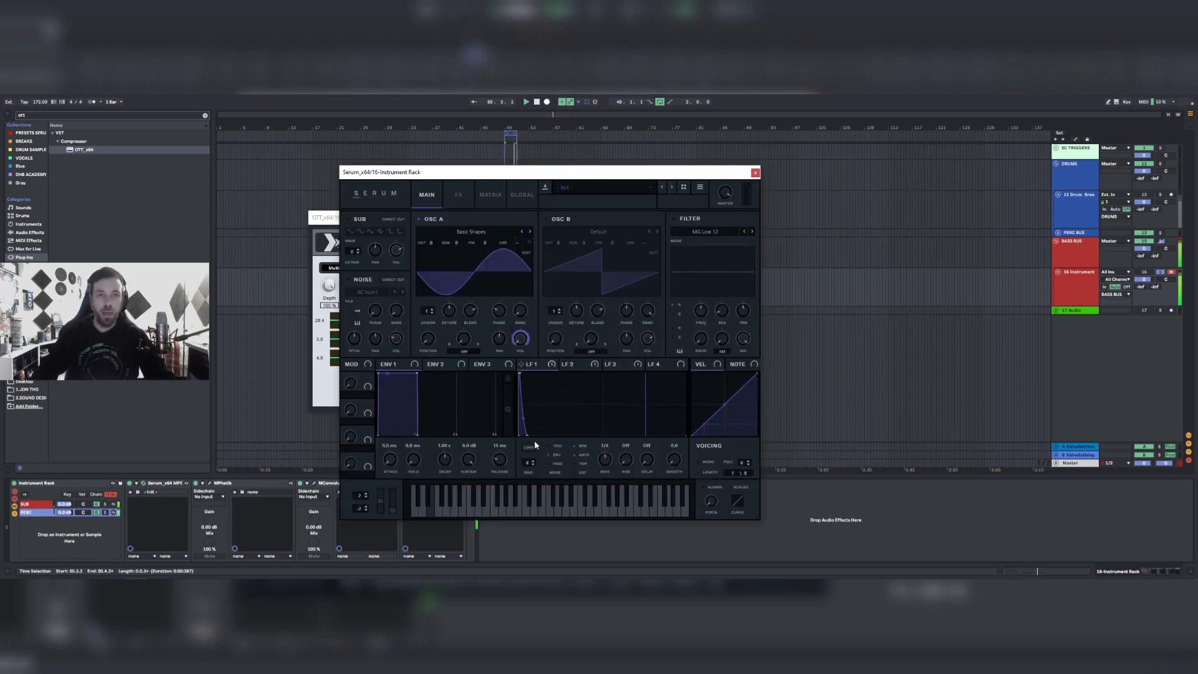
pyautogui.moveTo(527, 435)
pyautogui.mouseDown()
pyautogui.moveTo(571, 436)
pyautogui.moveTo(544, 420)
pyautogui.moveTo(560, 435)
pyautogui.moveTo(531, 447)
pyautogui.mouseUp()
pyautogui.click(756, 174)
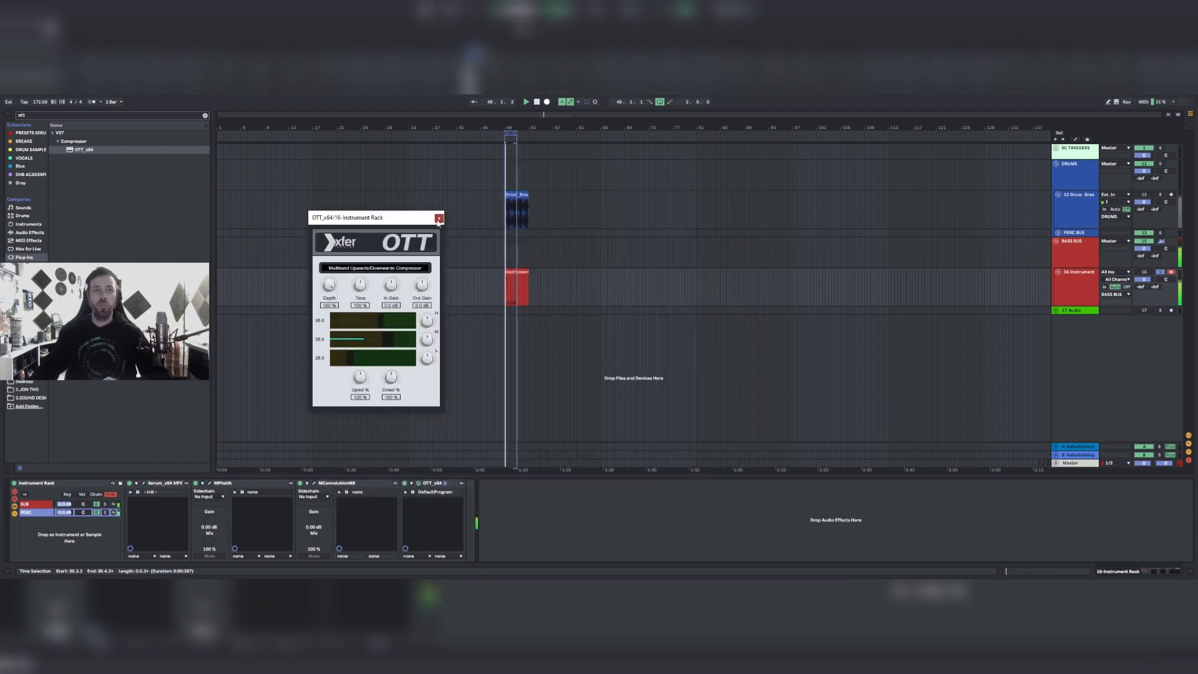
pyautogui.click(439, 218)
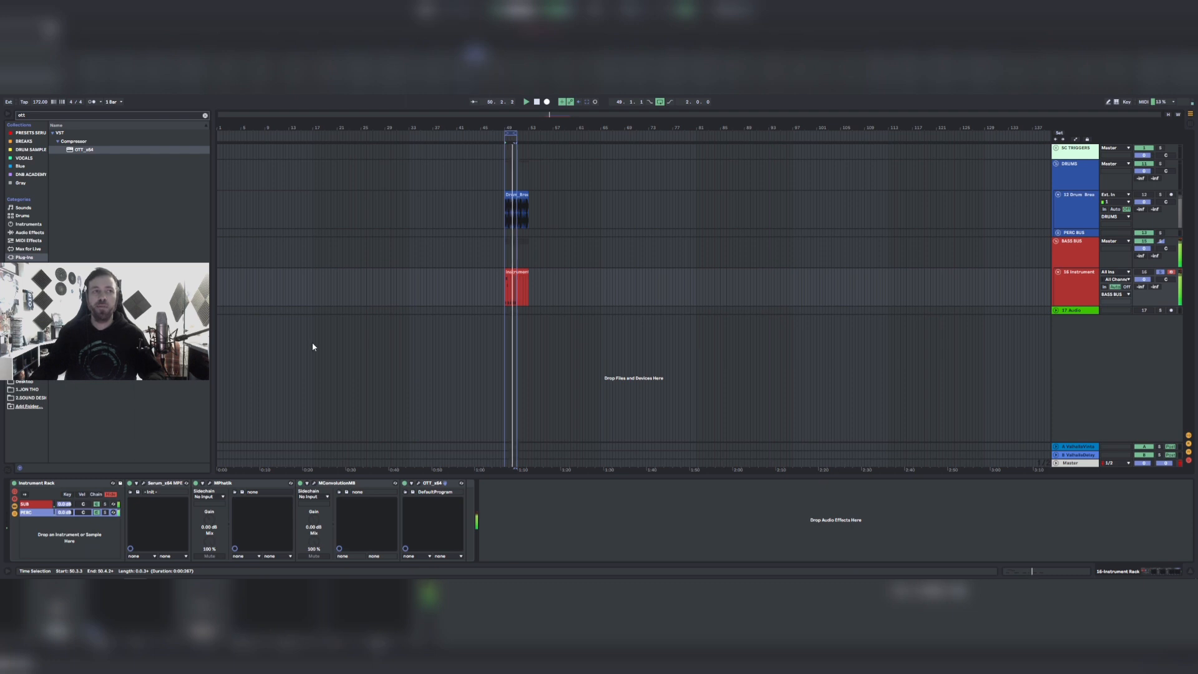
# Search the plug-ins for camel and add CamelPhat3 after the Instrument Rack on the bass track.
pyautogui.doubleClick(21, 116)
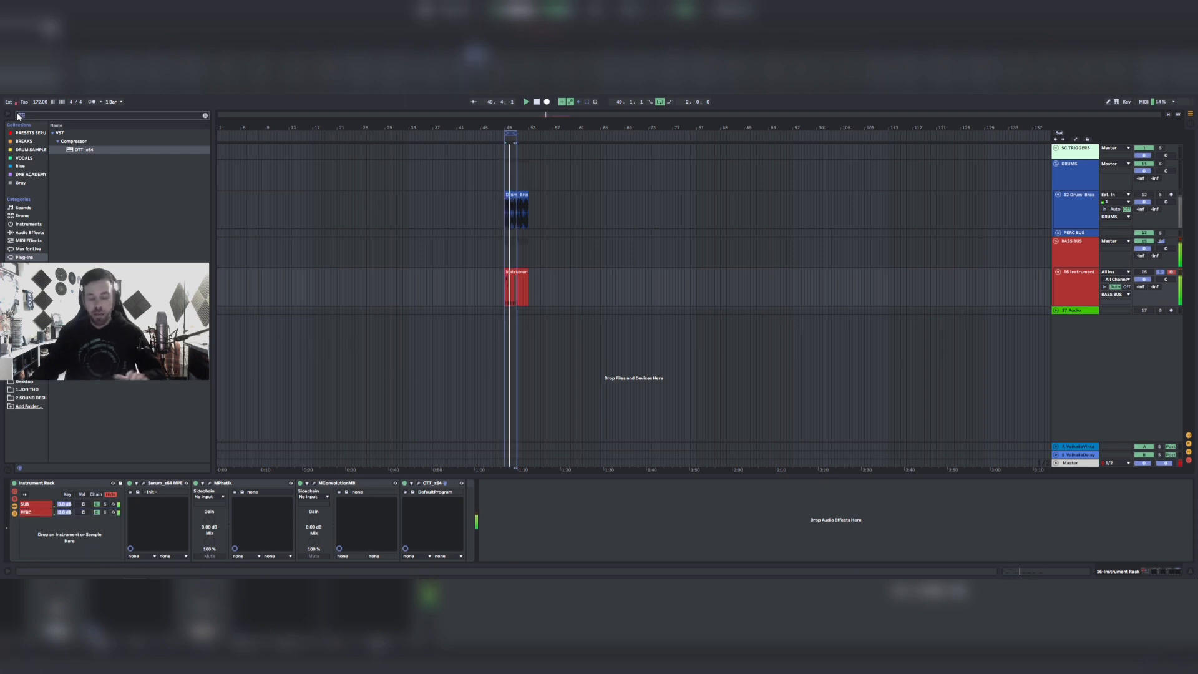
pyautogui.press('BackSpace')
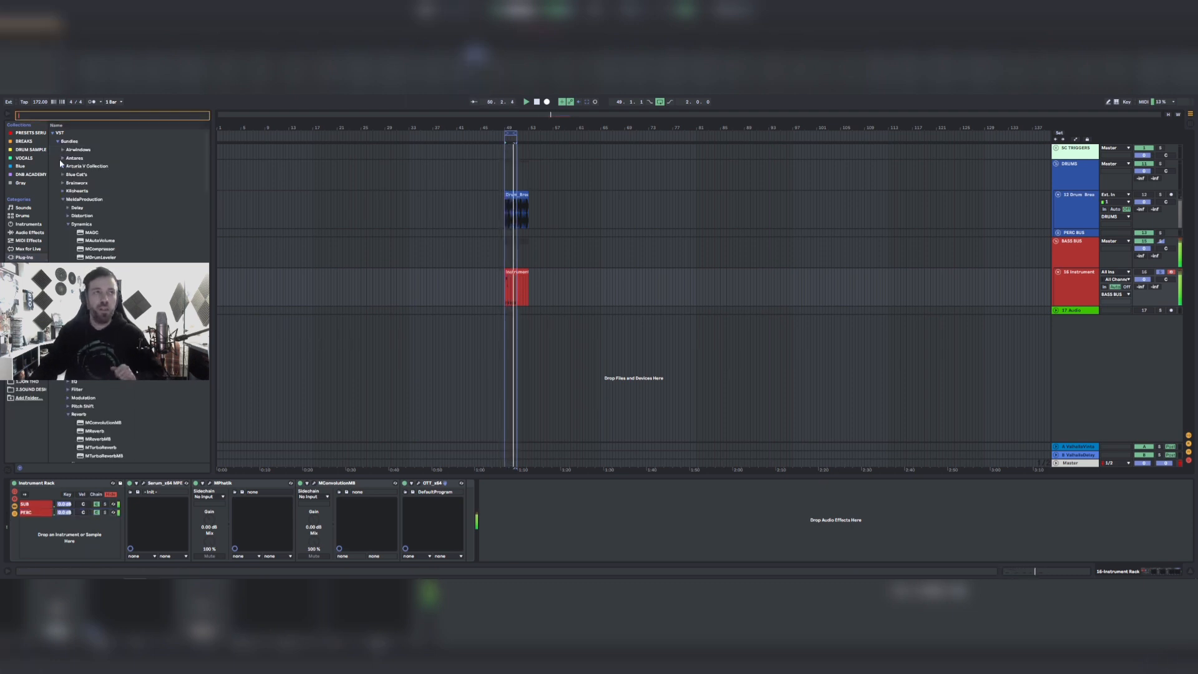
pyautogui.click(62, 199)
pyautogui.click(50, 116)
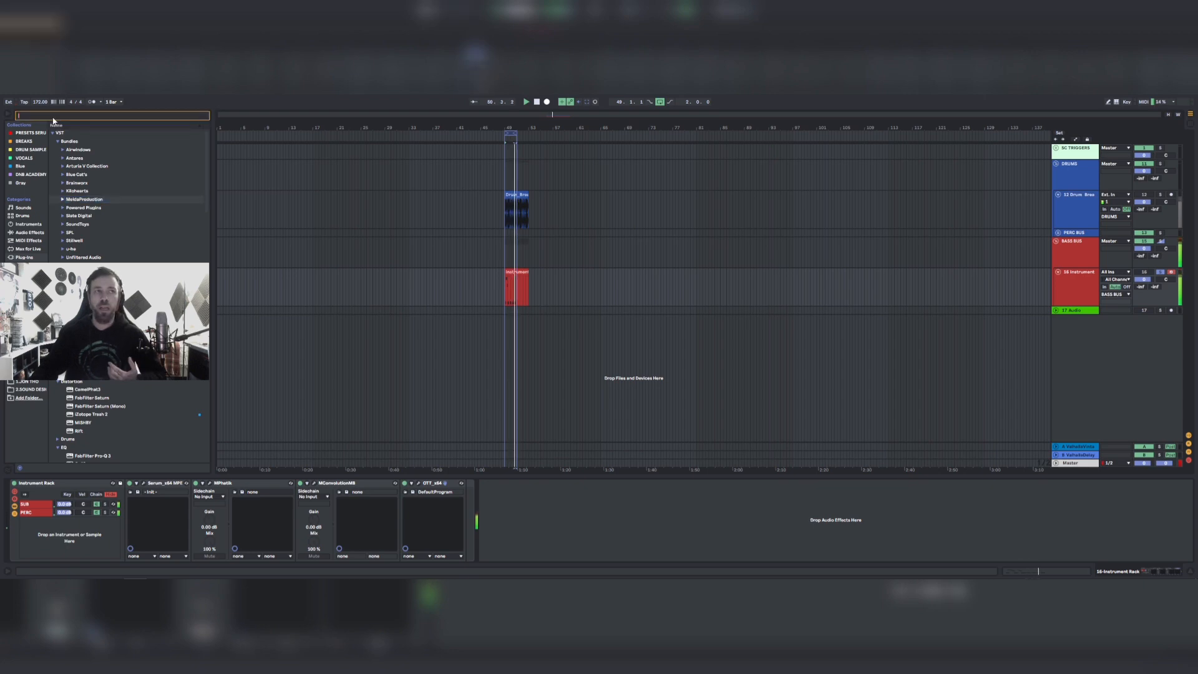
pyautogui.write('camel')
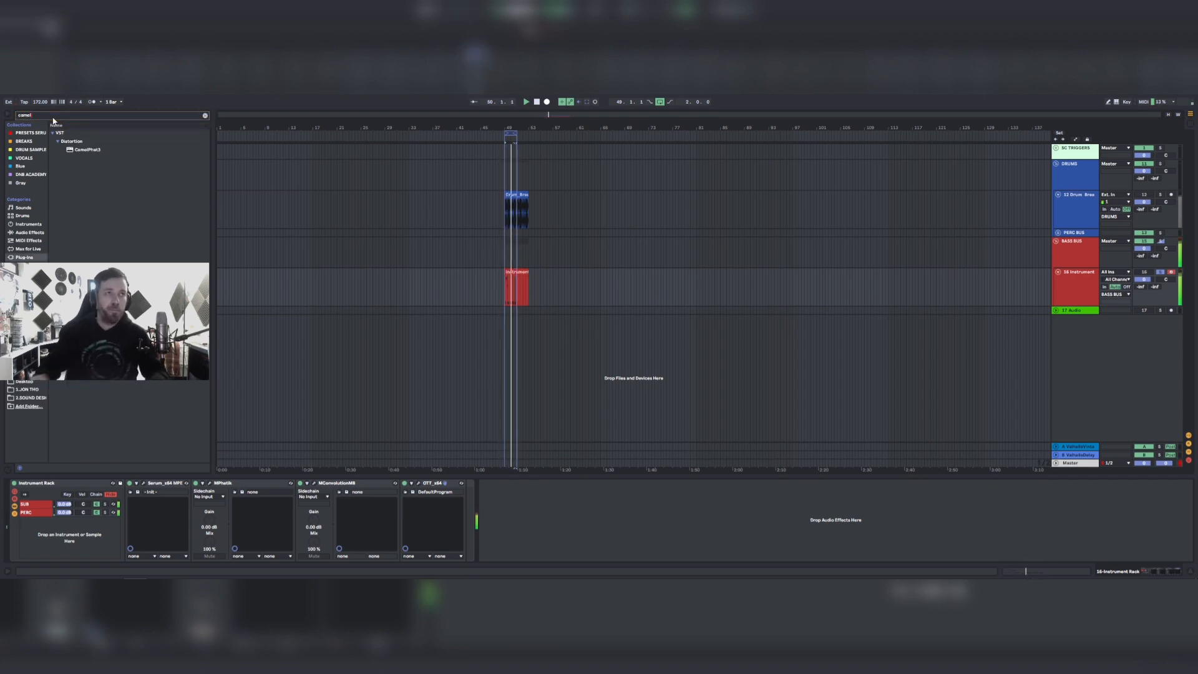
pyautogui.press('Down')
pyautogui.press('Return')
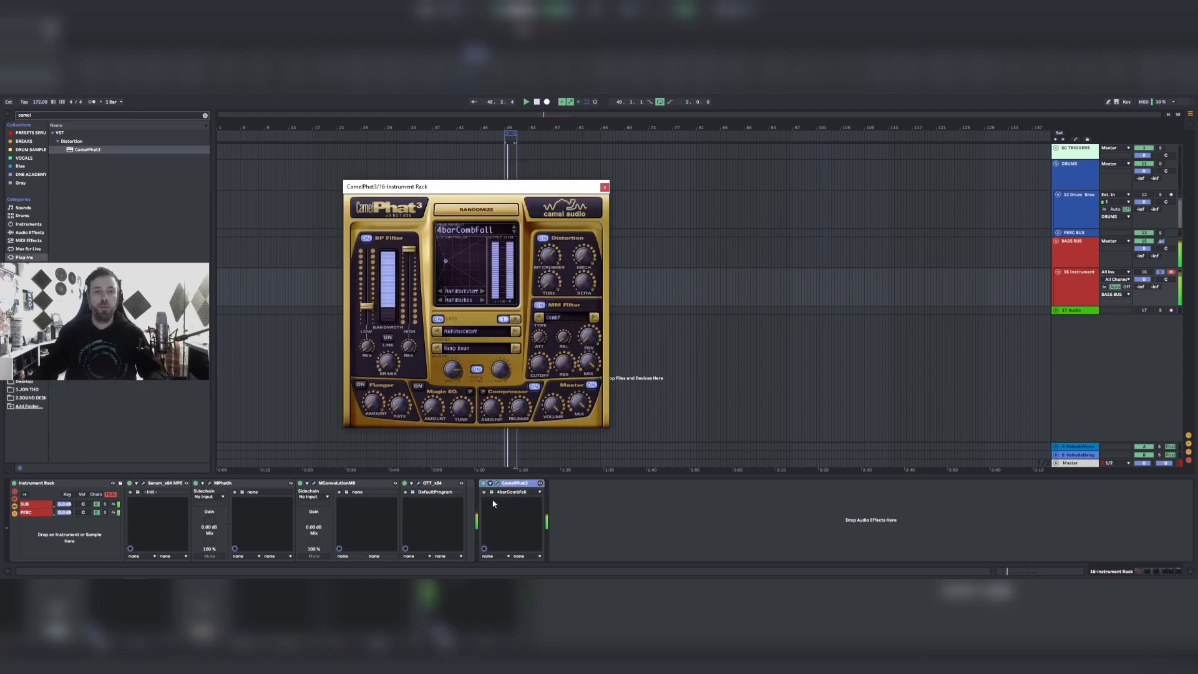
# Clear the CamelPhat3 preset, audition its Tube distortion and raise the Xcita amount to about 13%.
pyautogui.click(464, 231)
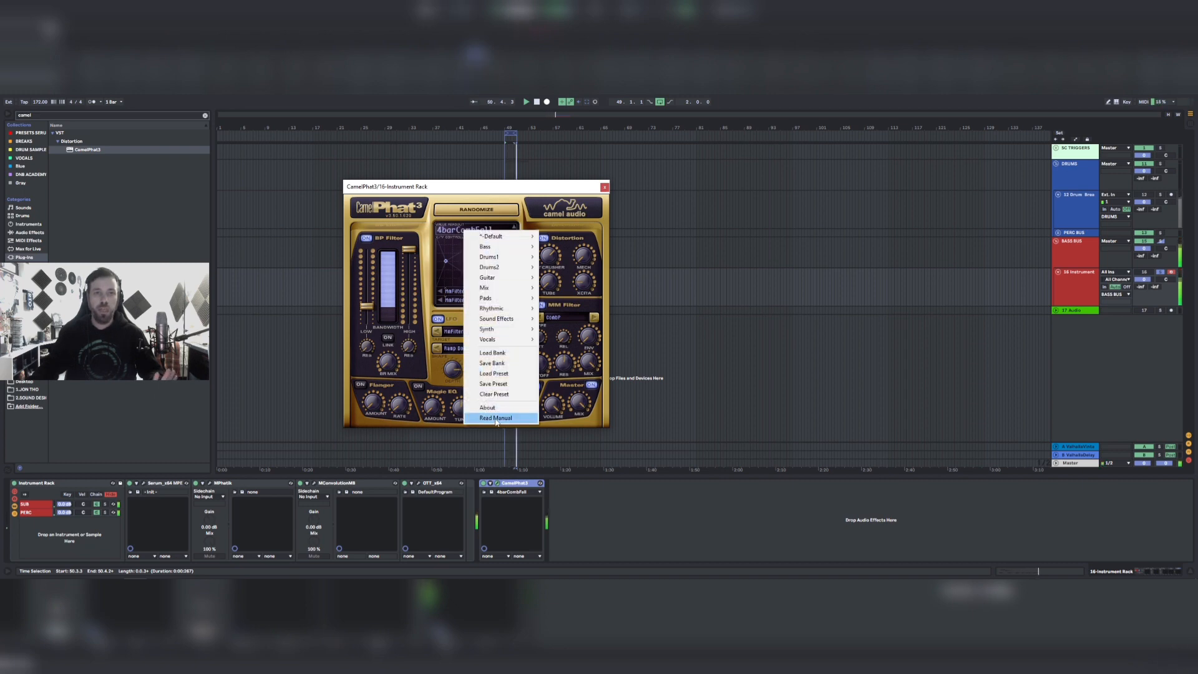
pyautogui.click(494, 394)
pyautogui.moveTo(477, 187); pyautogui.dragTo(563, 201)
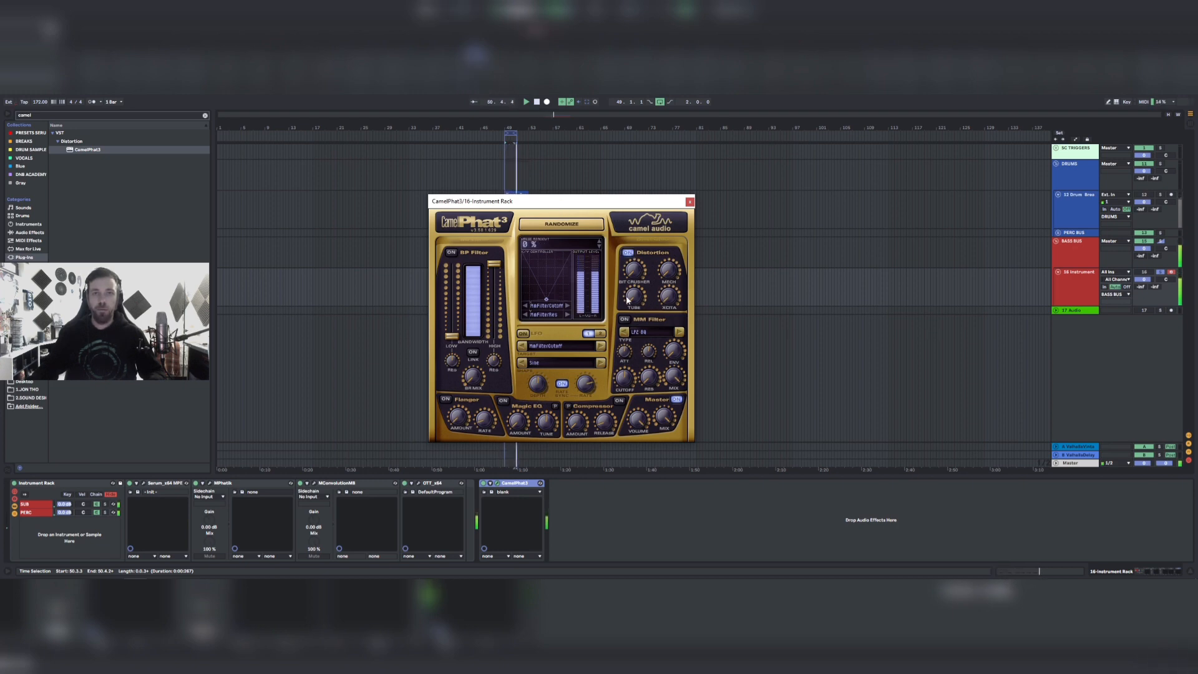
pyautogui.moveTo(627, 300); pyautogui.dragTo(625, 241)
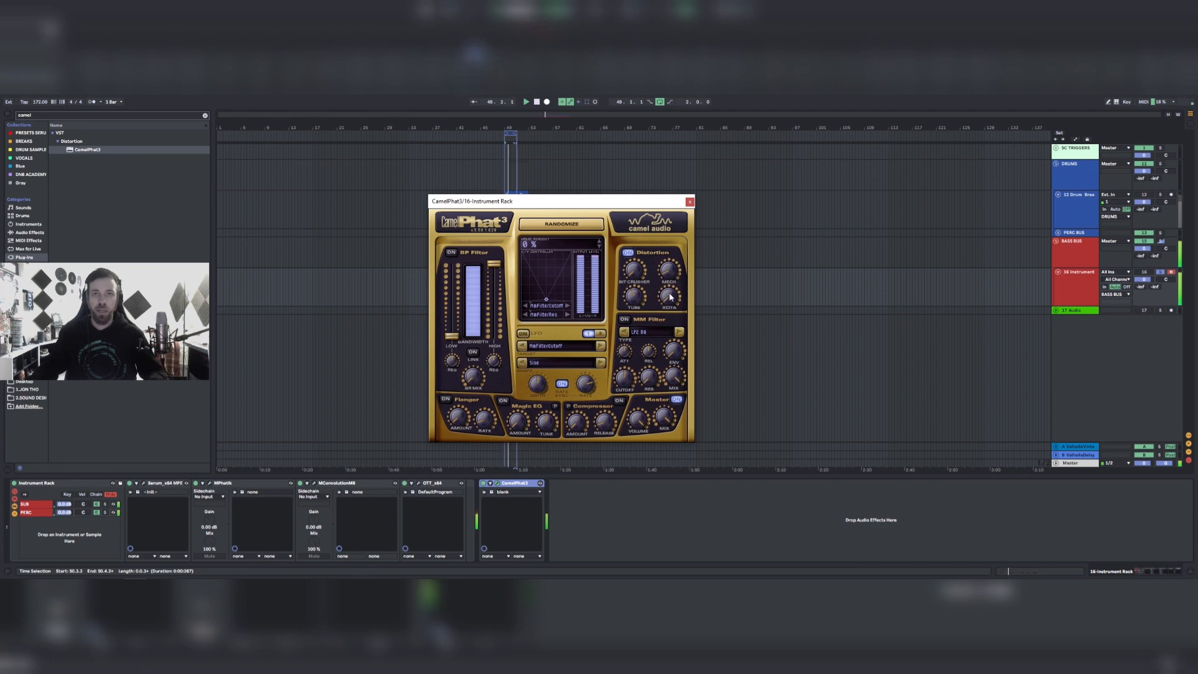
pyautogui.moveTo(671, 297); pyautogui.dragTo(668, 288)
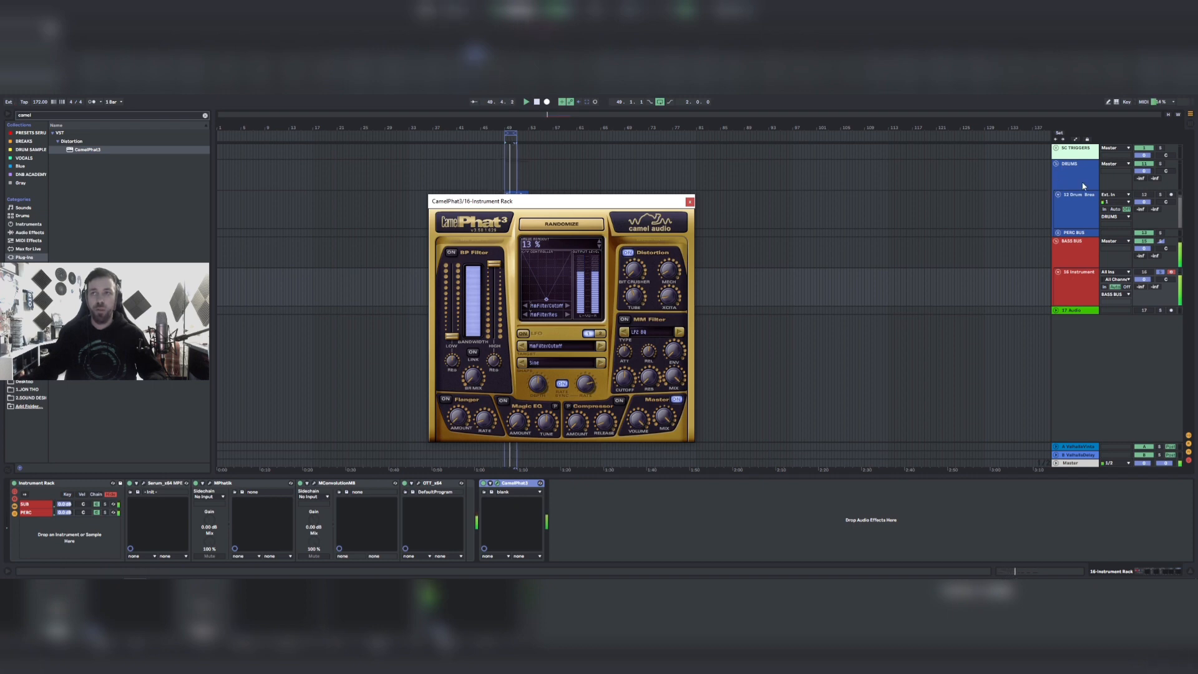
# Unsolo the Instrument Rack track, fine-tune CamelPhat3's distortion against the drums, and close the plug-in window.
pyautogui.click(1161, 274)
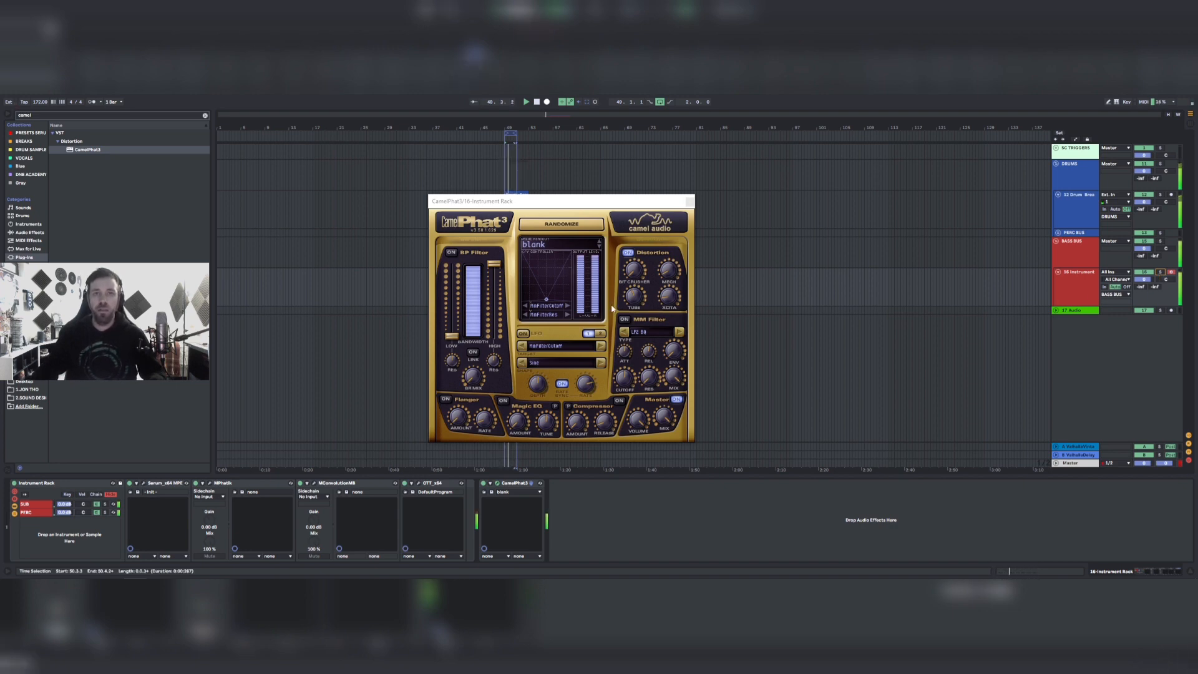
pyautogui.click(635, 303)
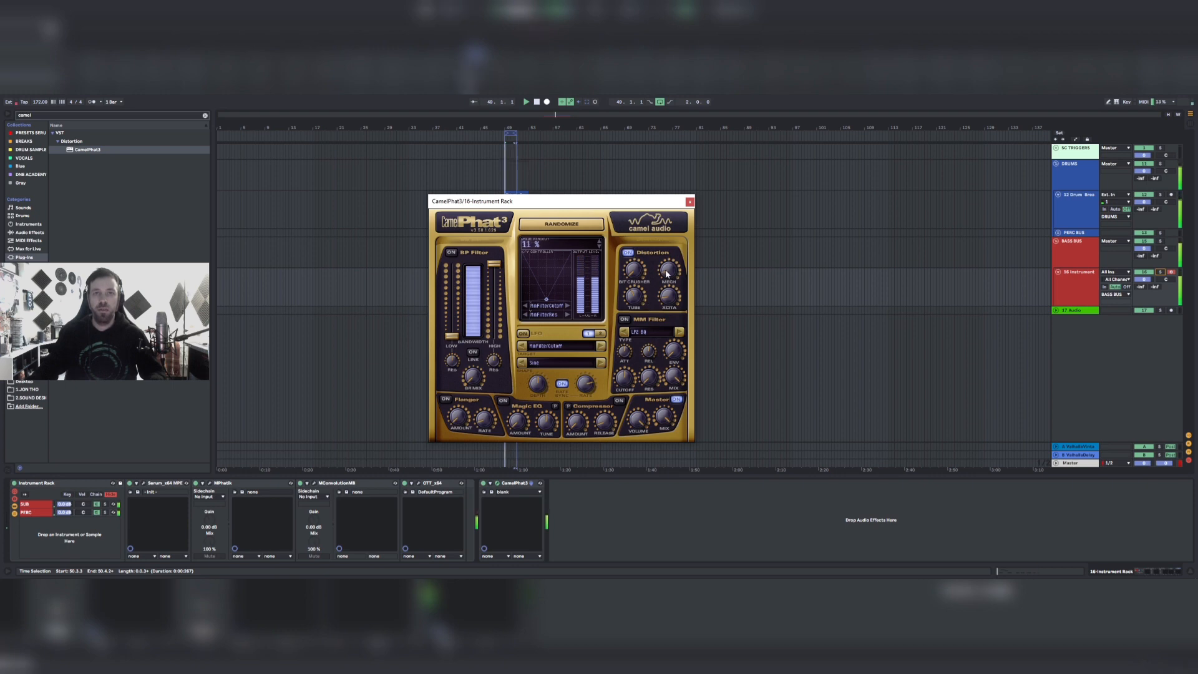
pyautogui.click(690, 201)
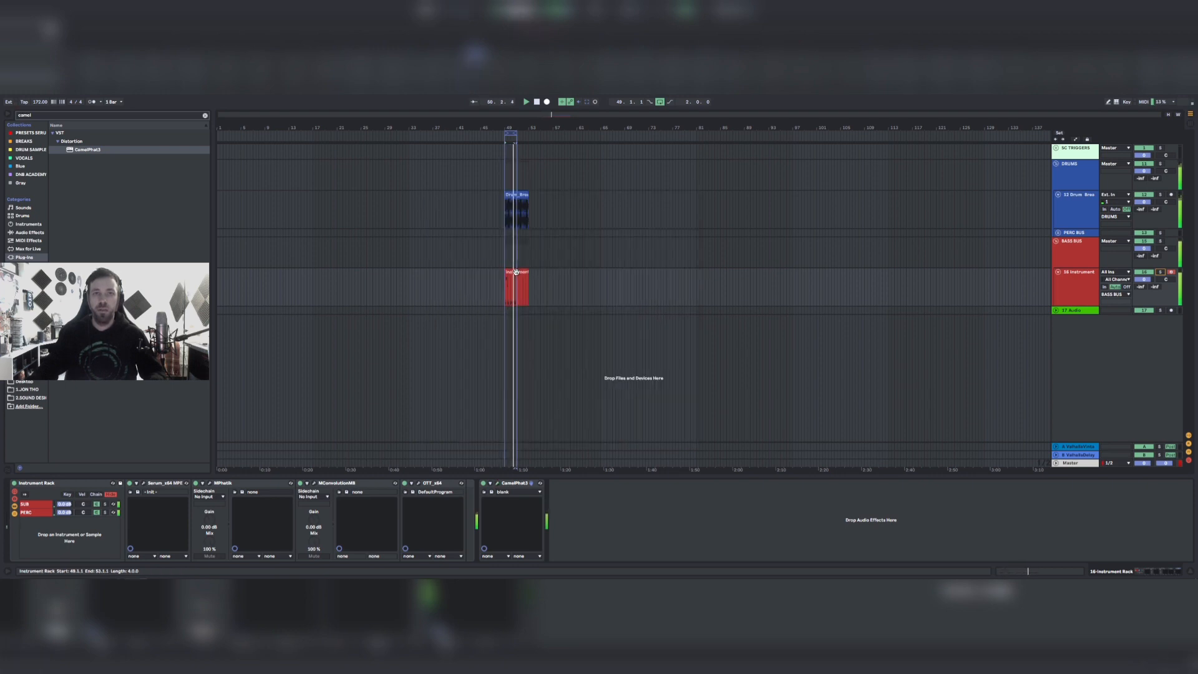
# In the bass MIDI clip, move the last E1 note earlier to start where the preceding E1 ends, and return to the track's devices.
pyautogui.doubleClick(515, 275)
pyautogui.moveTo(619, 473); pyautogui.dragTo(627, 473)
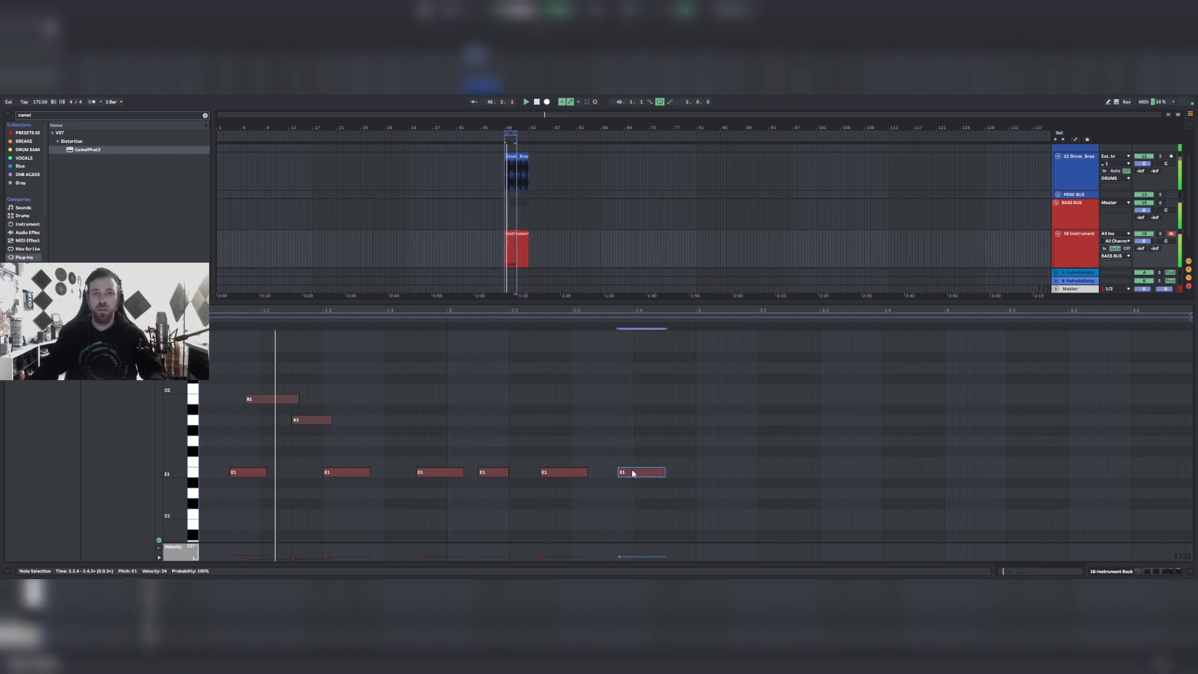
pyautogui.moveTo(633, 473); pyautogui.dragTo(604, 474)
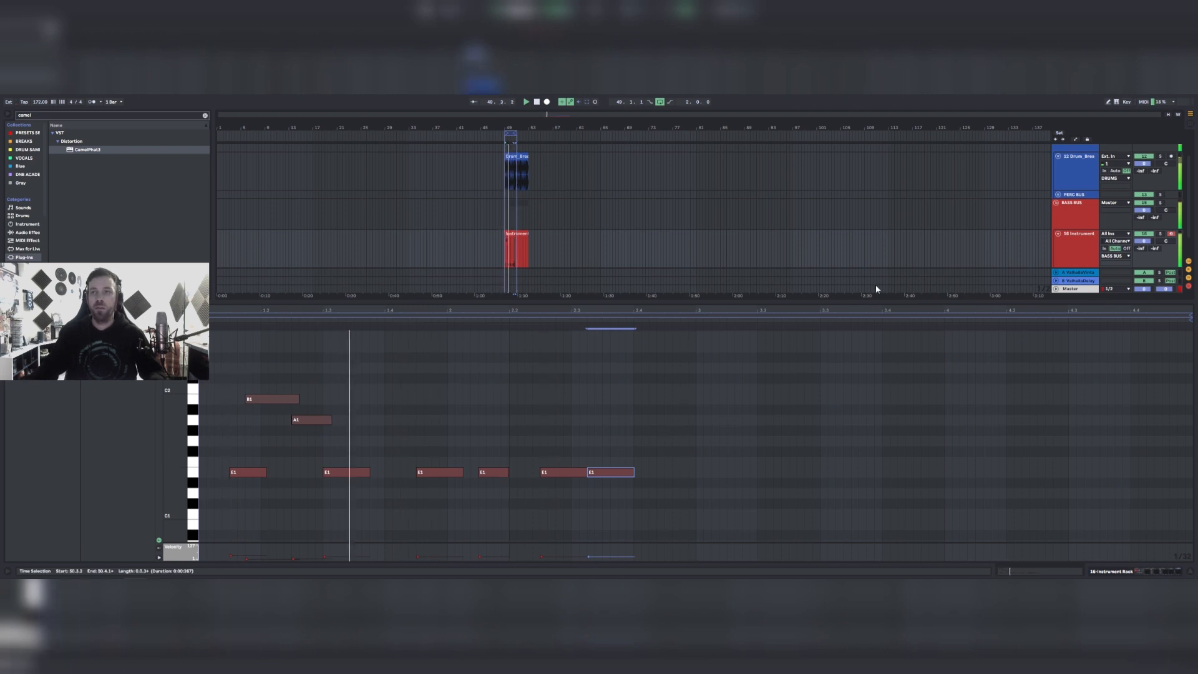
pyautogui.hotkey('ctrl', 't')
pyautogui.moveTo(841, 348); pyautogui.dragTo(841, 403)
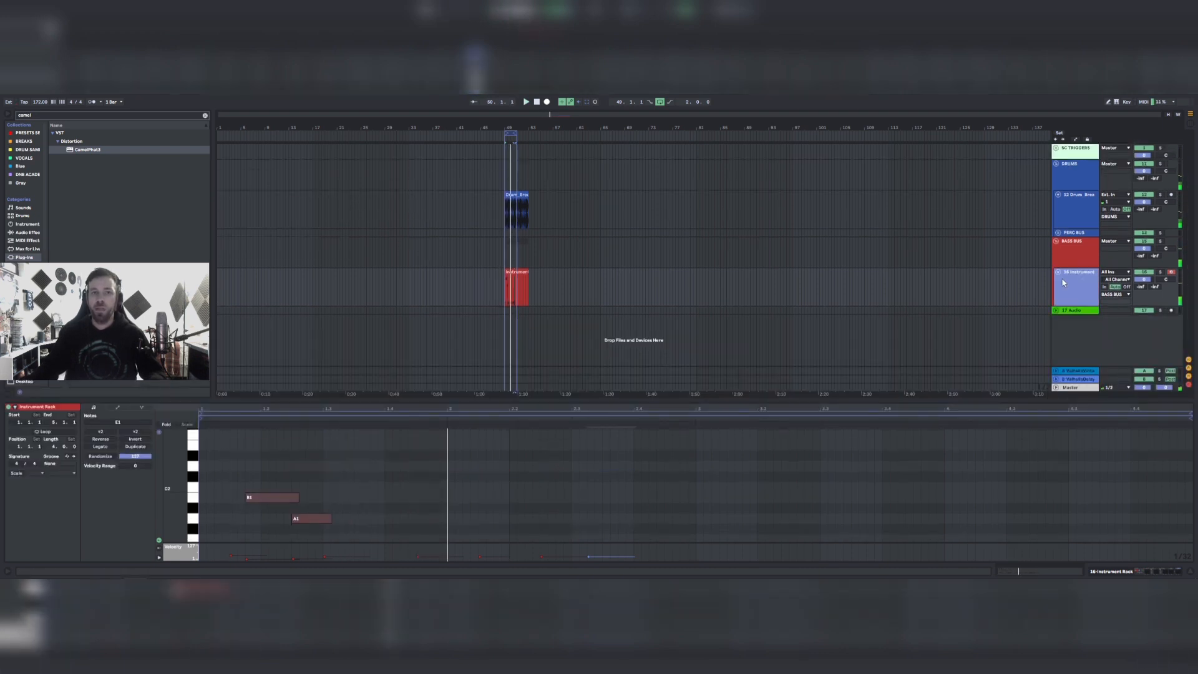
pyautogui.doubleClick(1062, 279)
# Search for pro q and insert FabFilter Pro-Q 3 between the Instrument Rack and CamelPhat3.
pyautogui.click(21, 116)
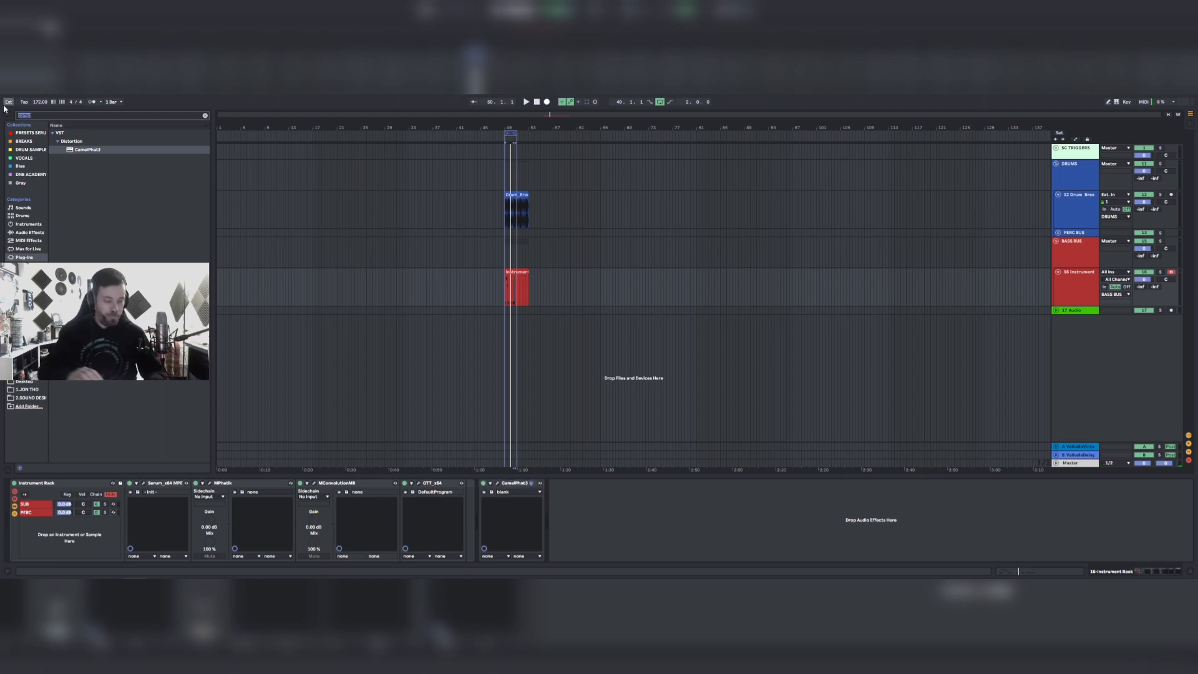
pyautogui.write('pro q')
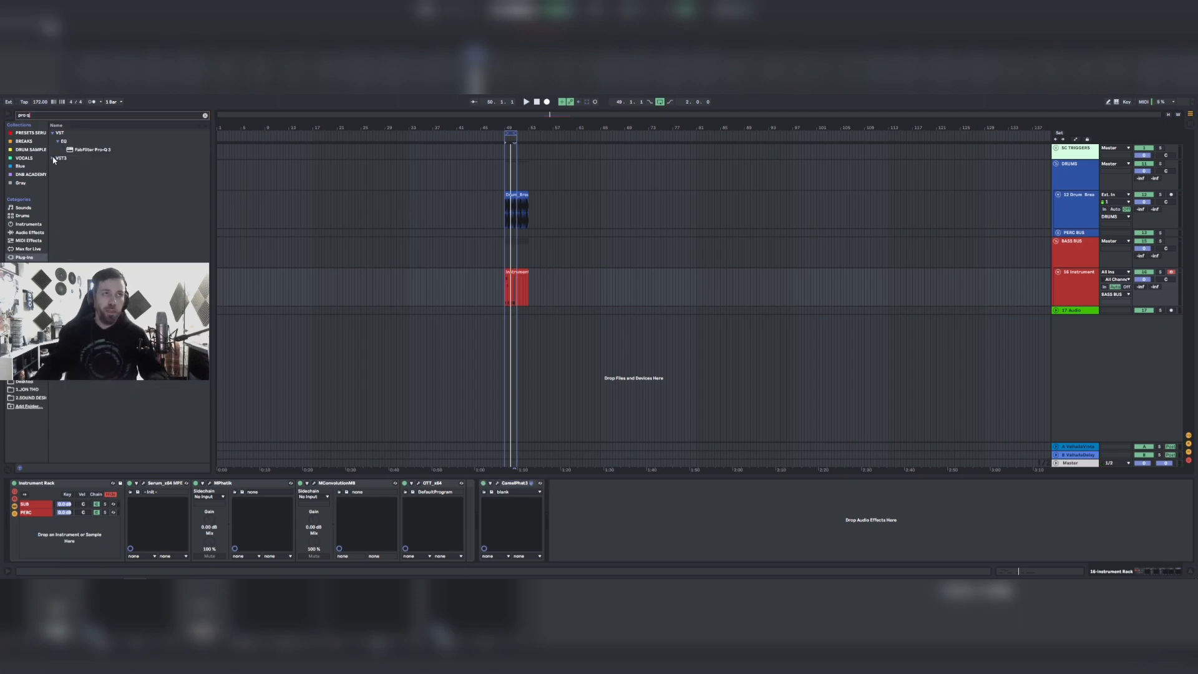
pyautogui.moveTo(81, 149); pyautogui.dragTo(478, 493)
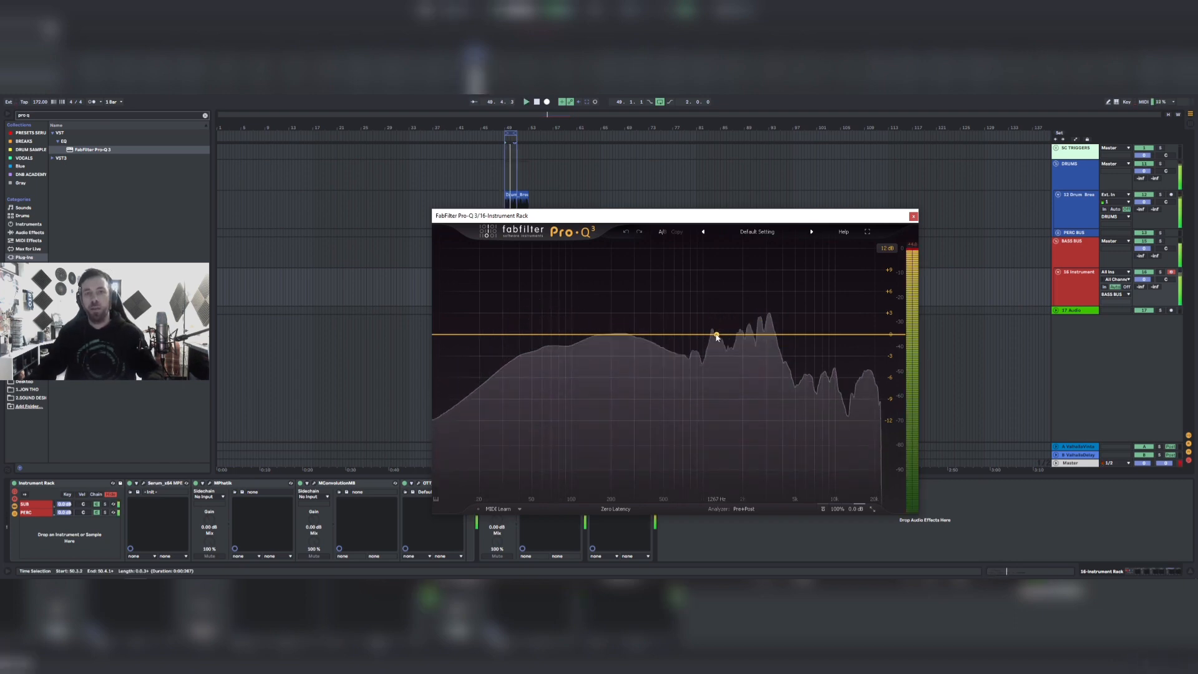
# Cut the bass about 11 dB near 260 Hz with a Q of about 2, add a slight high-shelf boost near 14 kHz, and close Pro-Q 3.
pyautogui.moveTo(716, 335); pyautogui.dragTo(650, 410)
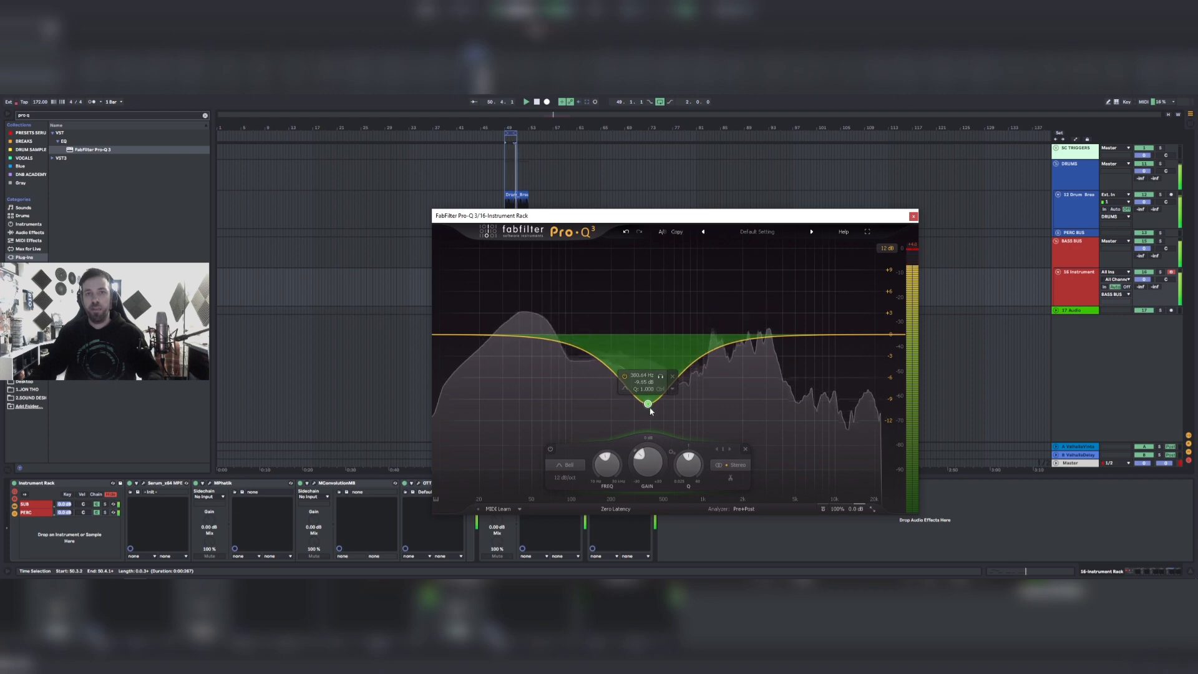
pyautogui.moveTo(691, 467); pyautogui.dragTo(696, 458)
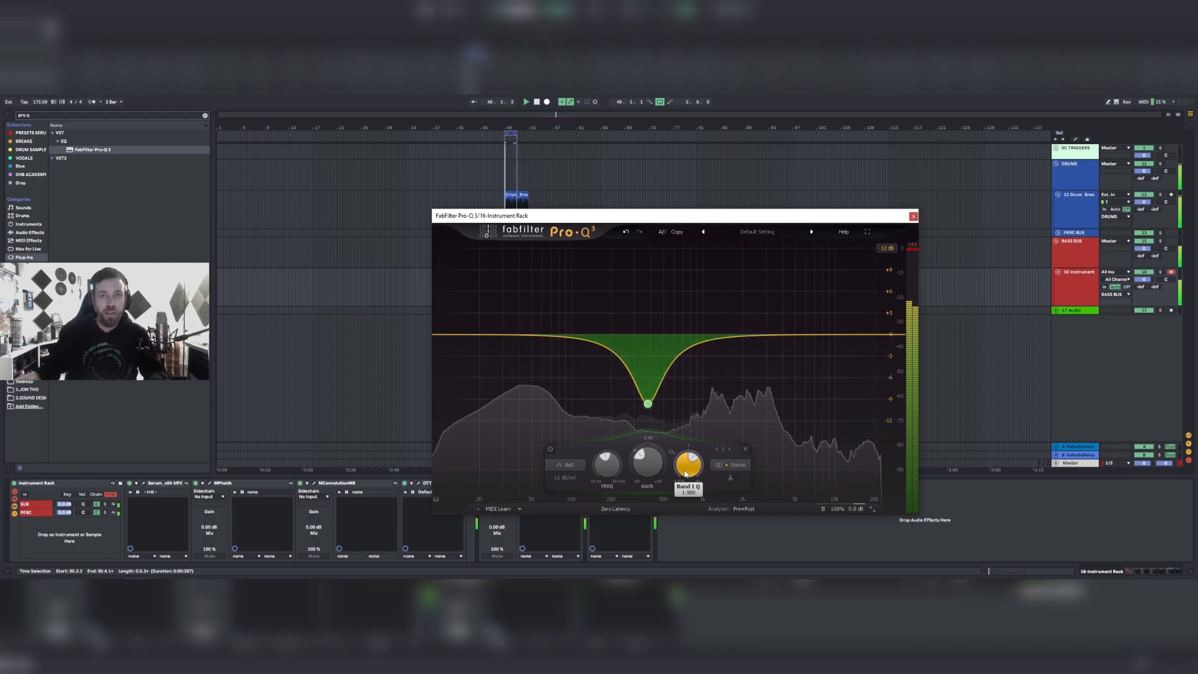
pyautogui.moveTo(685, 474); pyautogui.dragTo(681, 460)
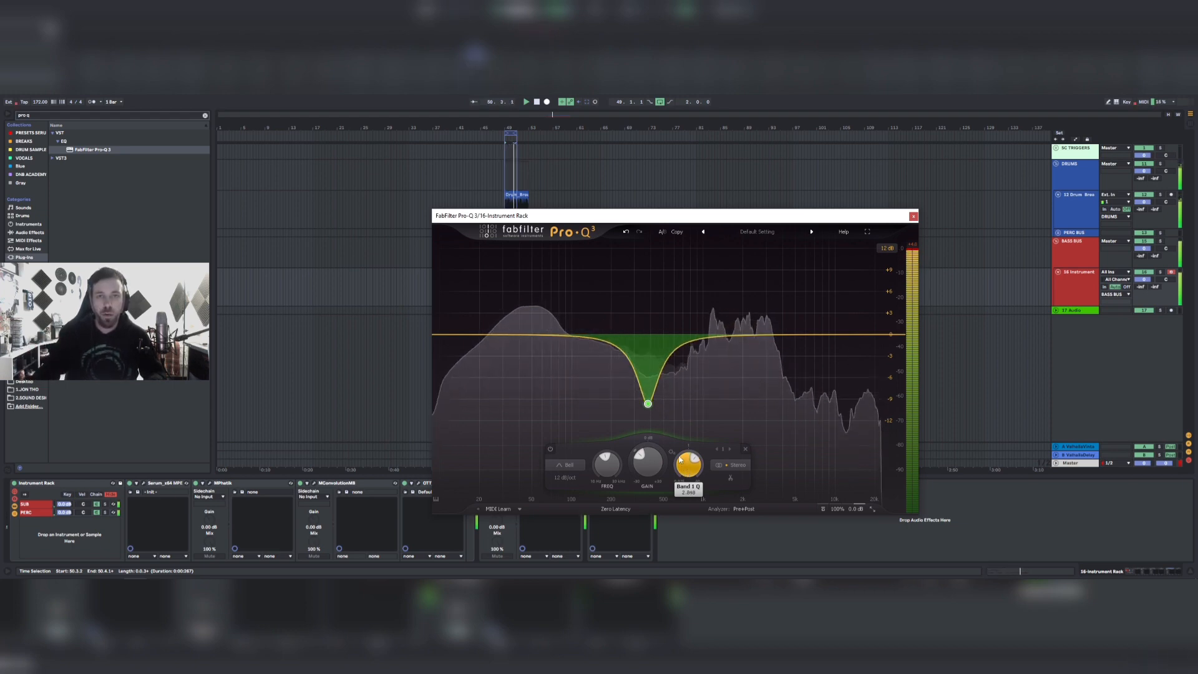
pyautogui.moveTo(648, 404); pyautogui.dragTo(623, 418)
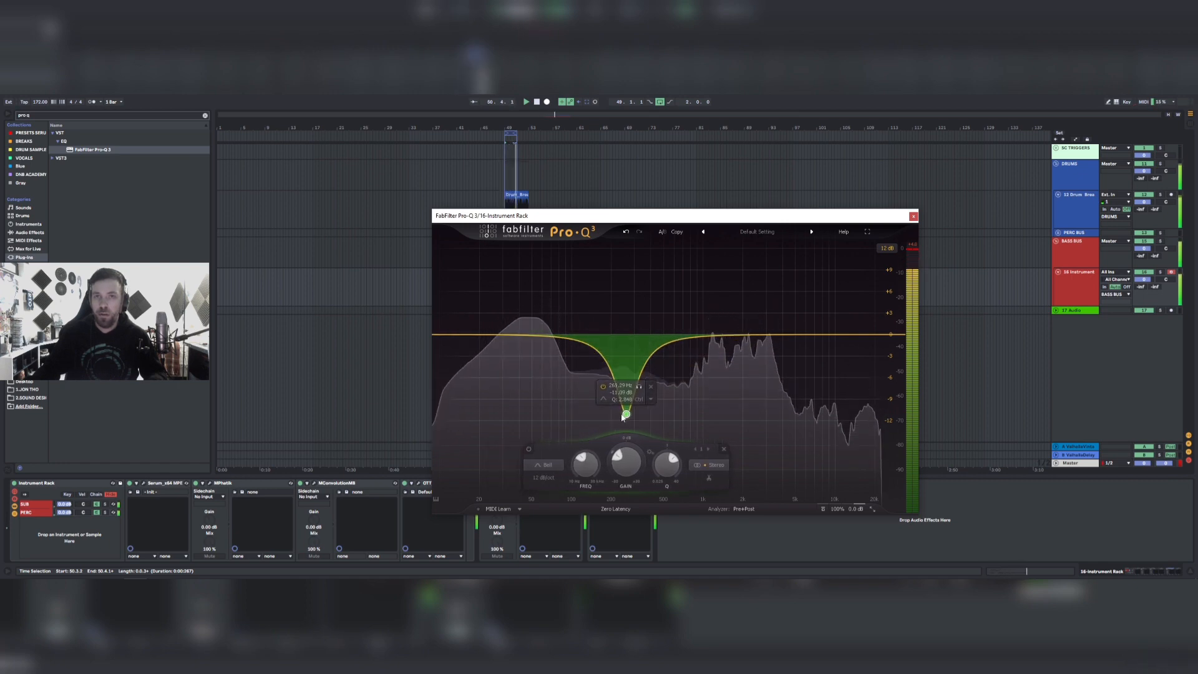
pyautogui.moveTo(862, 335)
pyautogui.mouseDown()
pyautogui.moveTo(855, 307)
pyautogui.moveTo(853, 325)
pyautogui.mouseUp()
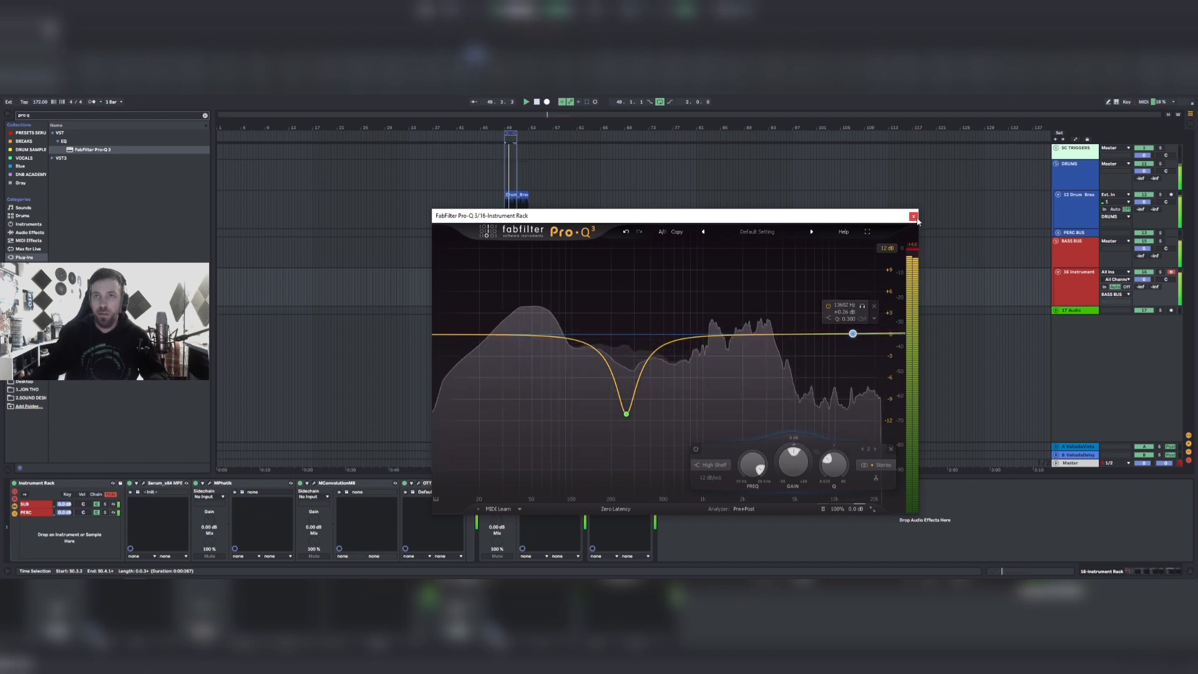
pyautogui.click(914, 217)
# In the PERC chain's Serum, choose the ARP white noise from the Analog set and adjust the noise level during playback.
pyautogui.click(35, 514)
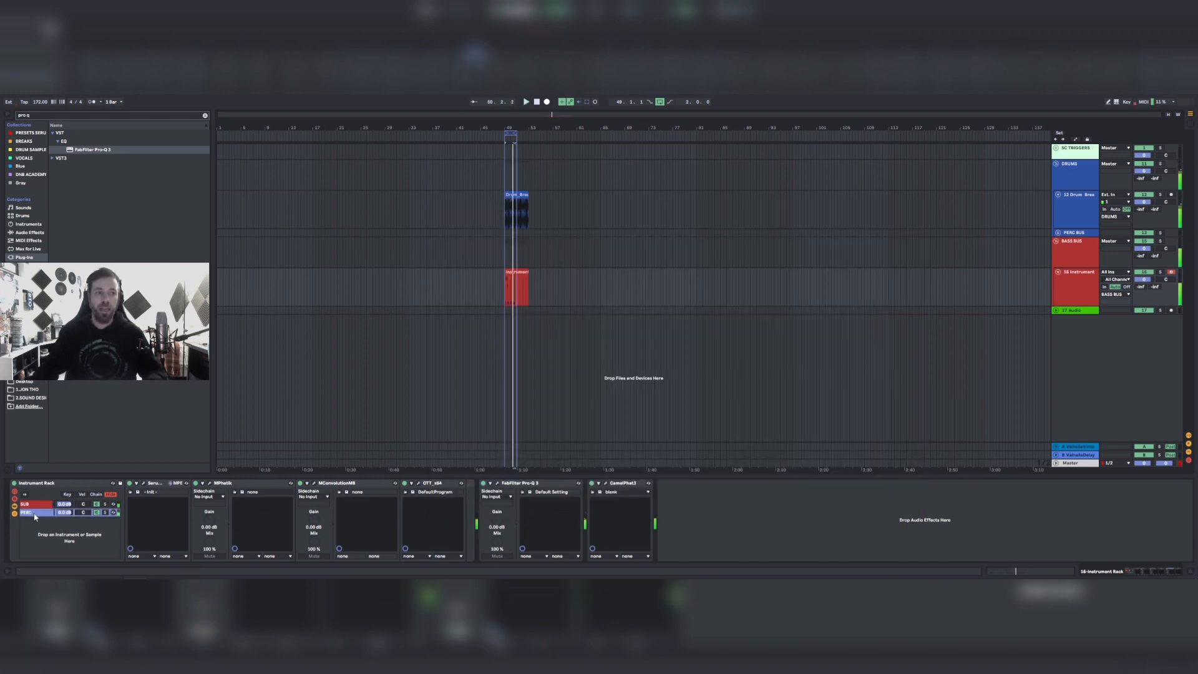
pyautogui.click(144, 484)
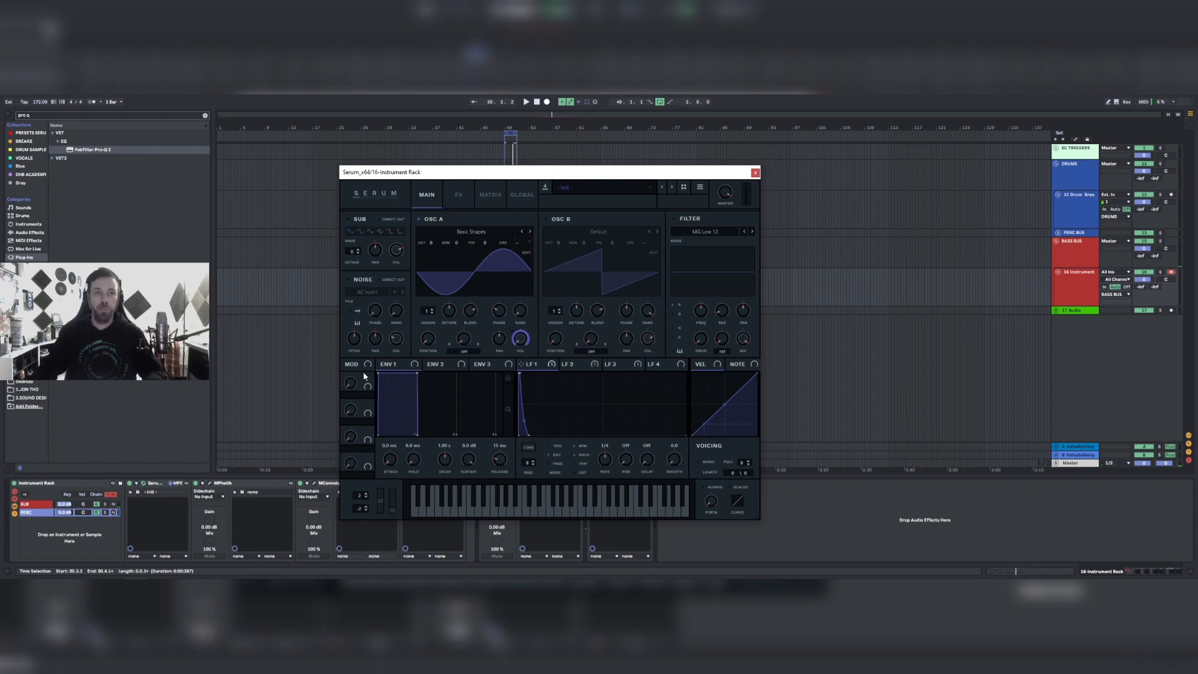
pyautogui.click(371, 290)
pyautogui.moveTo(377, 303)
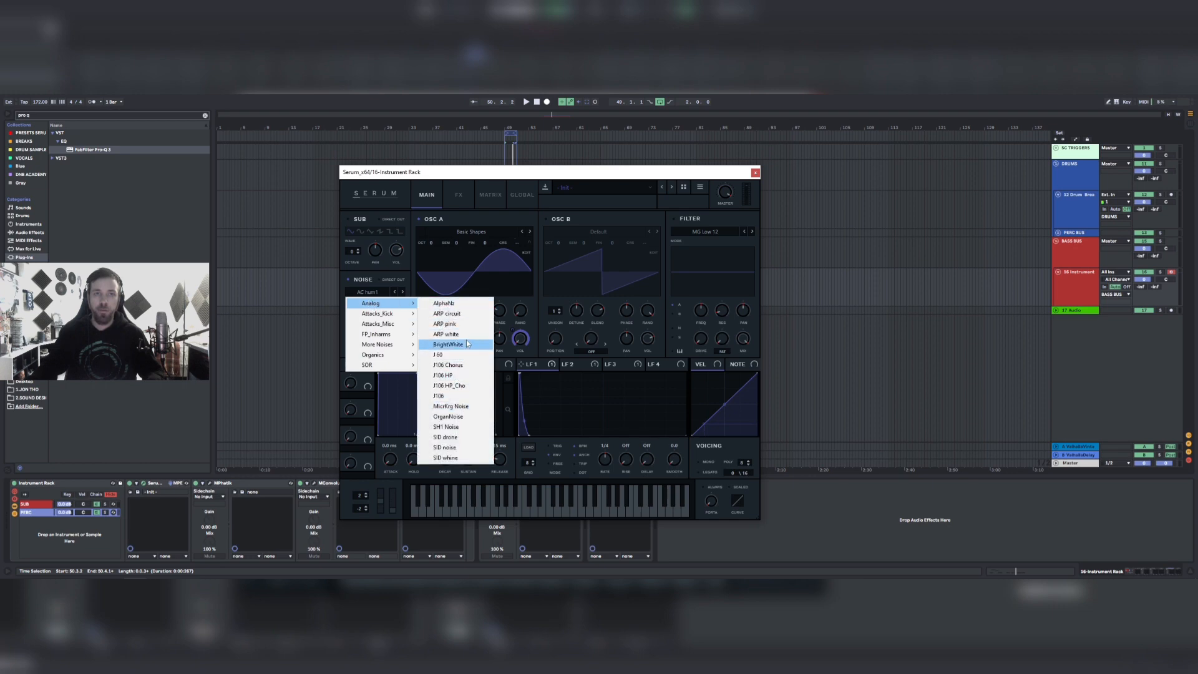
pyautogui.click(450, 334)
pyautogui.moveTo(394, 352); pyautogui.dragTo(394, 355)
pyautogui.press('space')
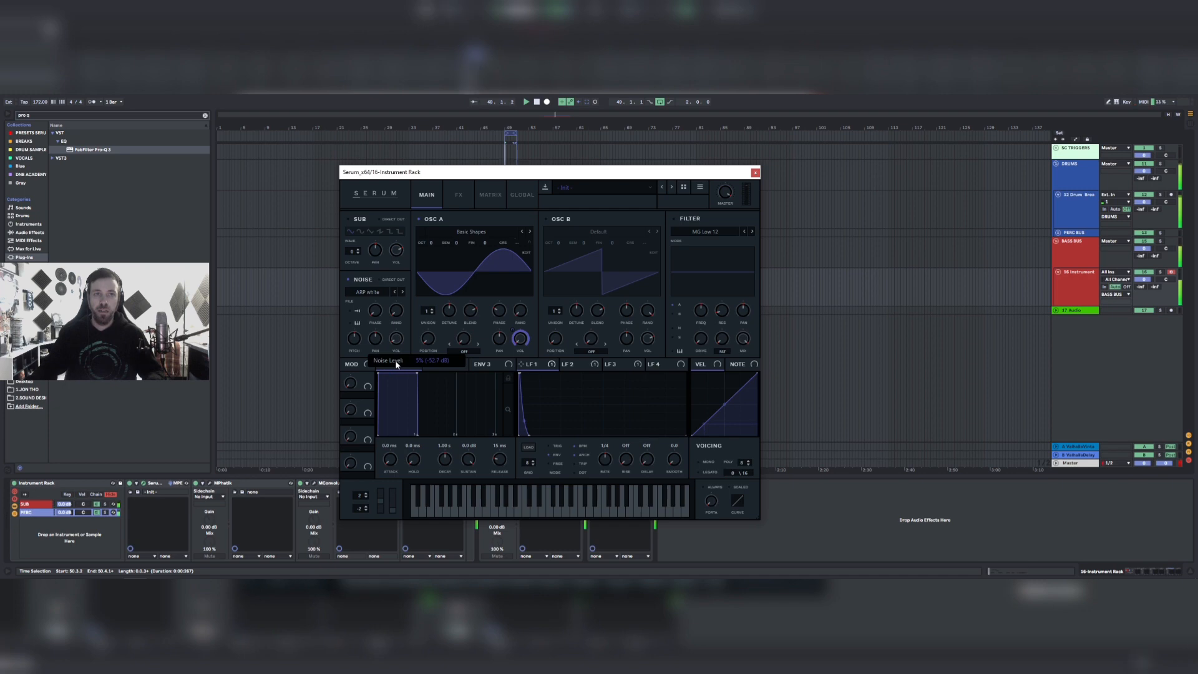
pyautogui.moveTo(396, 365); pyautogui.dragTo(403, 366)
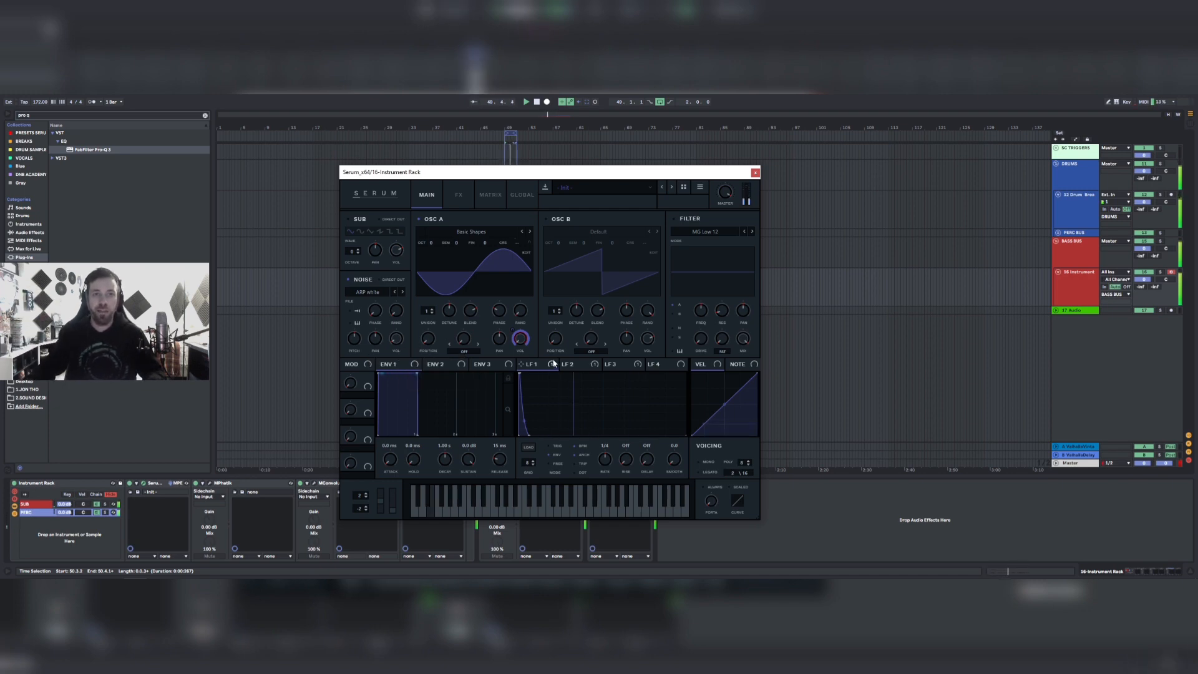
# Assign LFO 2 to modulate the noise oscillator's level, and close the Serum window.
pyautogui.click(583, 368)
pyautogui.moveTo(596, 364); pyautogui.dragTo(394, 341)
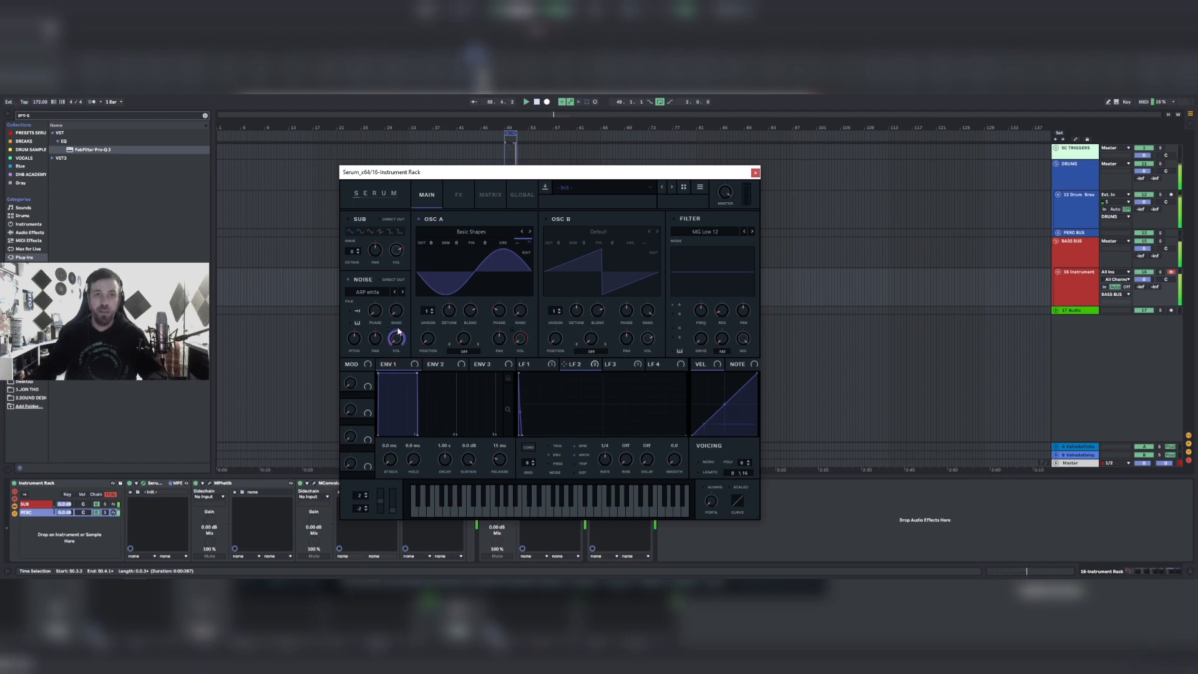
pyautogui.click(755, 173)
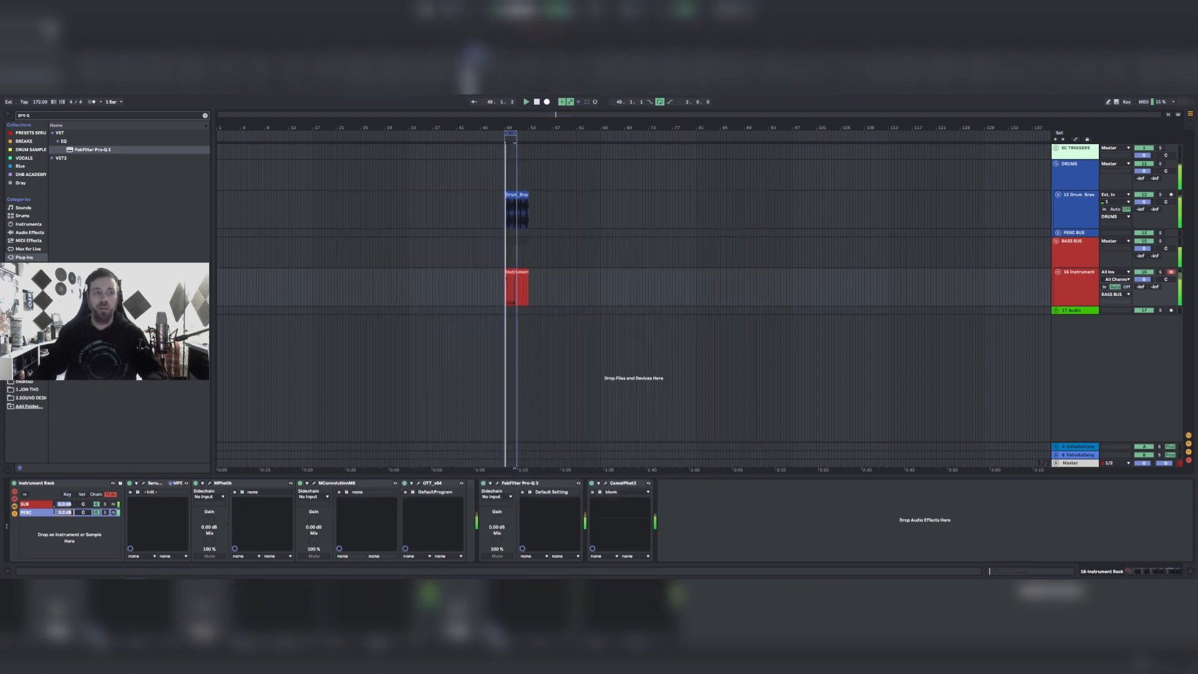
# Slightly lower the PERC chain's volume in the Instrument Rack.
pyautogui.moveTo(63, 512); pyautogui.dragTo(63, 515)
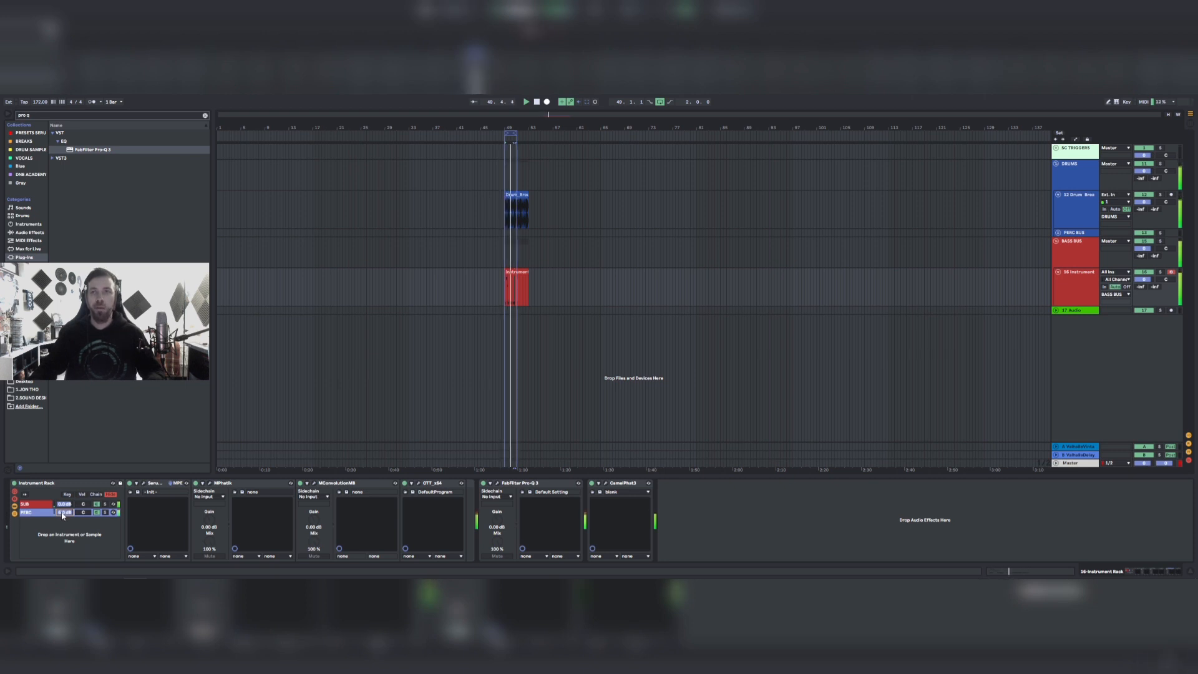